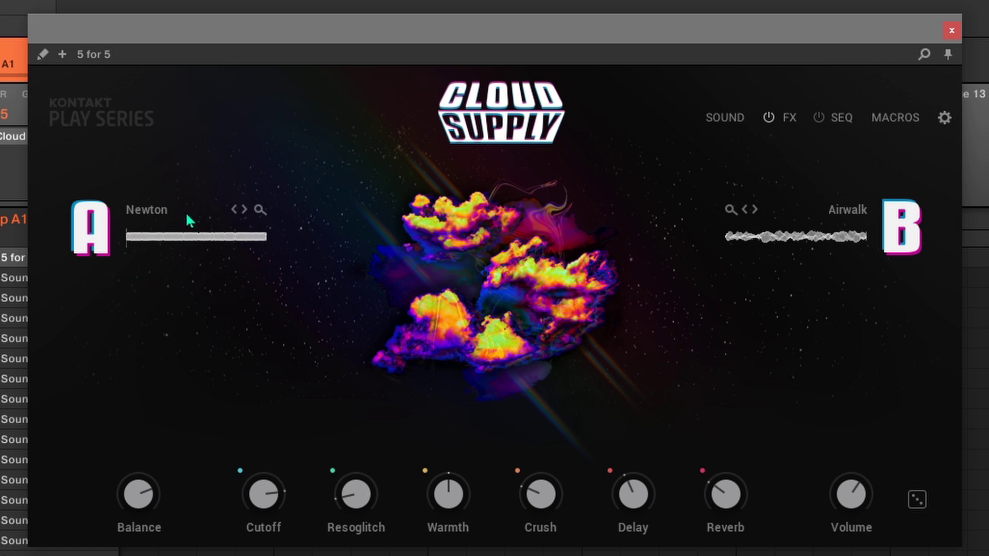
Browse neighbouring sound sources for layer A and stop at Newtonian.
click(245, 210)
click(236, 212)
click(246, 211)
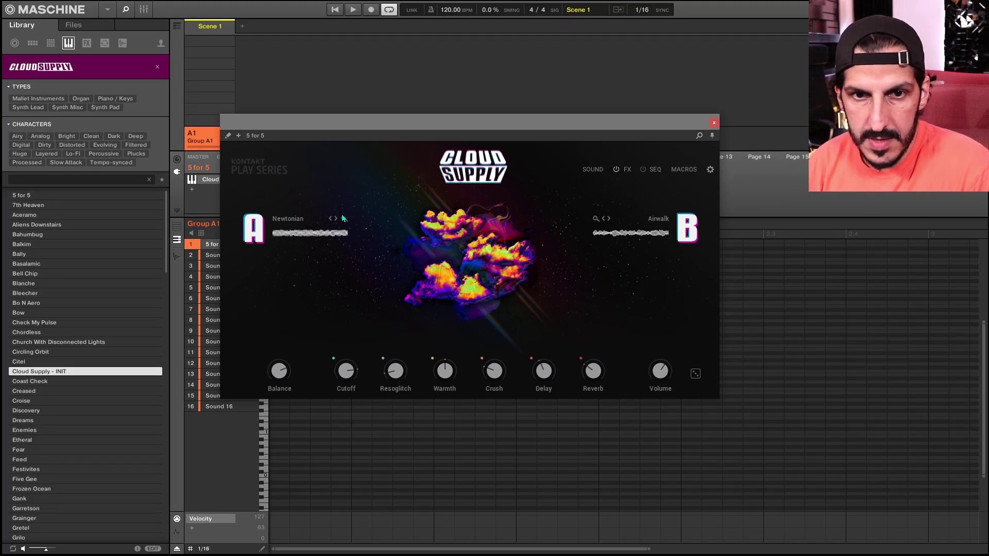
Choose the Modern Talking source for layer A from the source browser and close the browser.
click(334, 219)
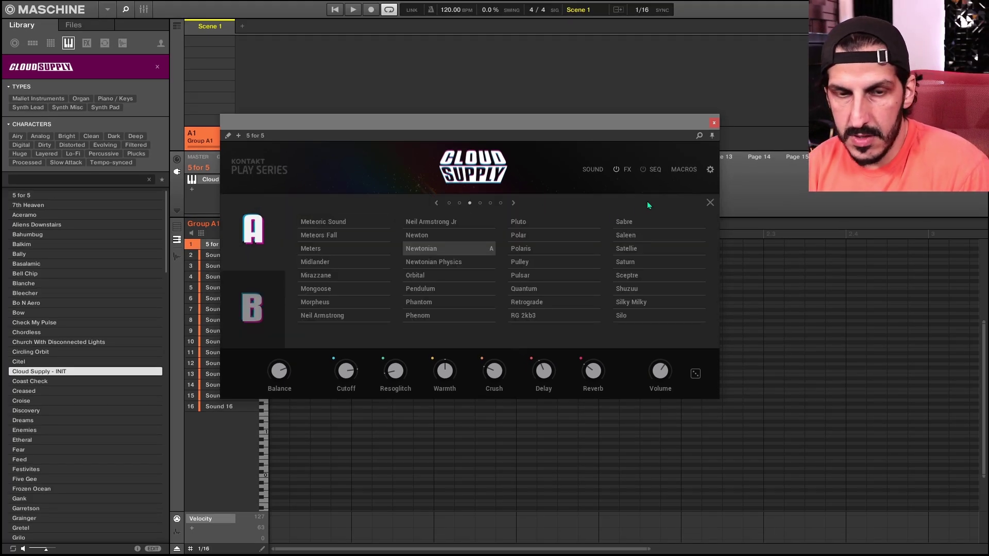
click(513, 203)
click(513, 202)
click(513, 203)
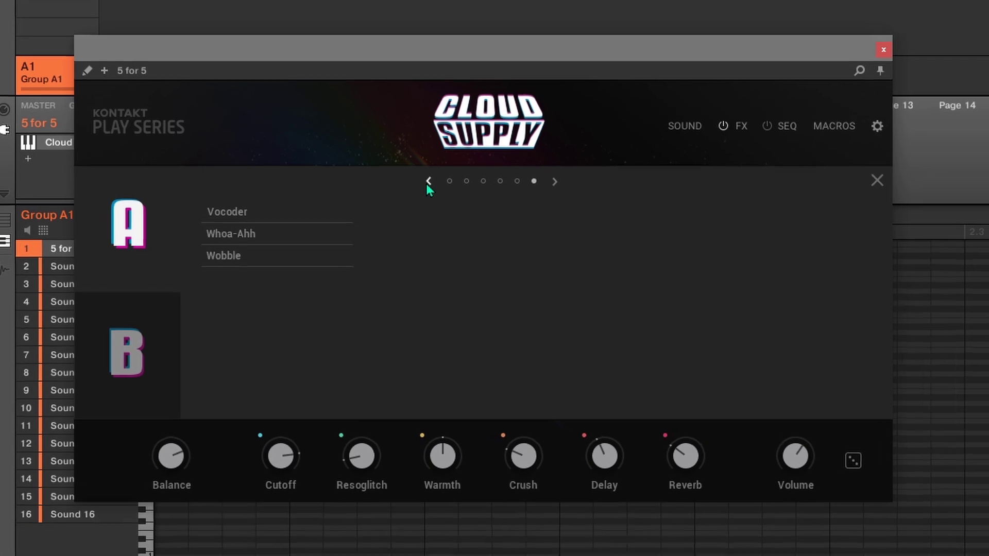
click(436, 203)
click(603, 284)
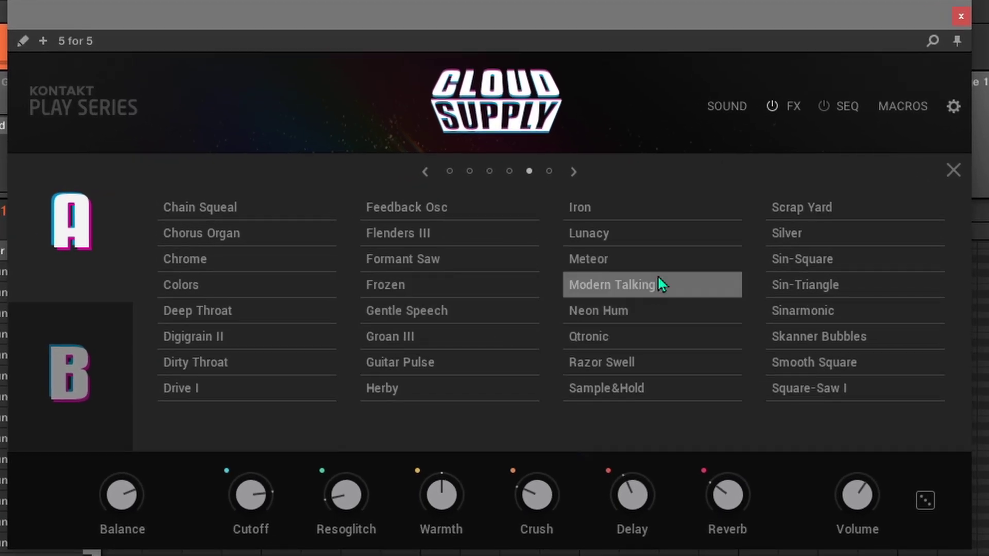
click(656, 287)
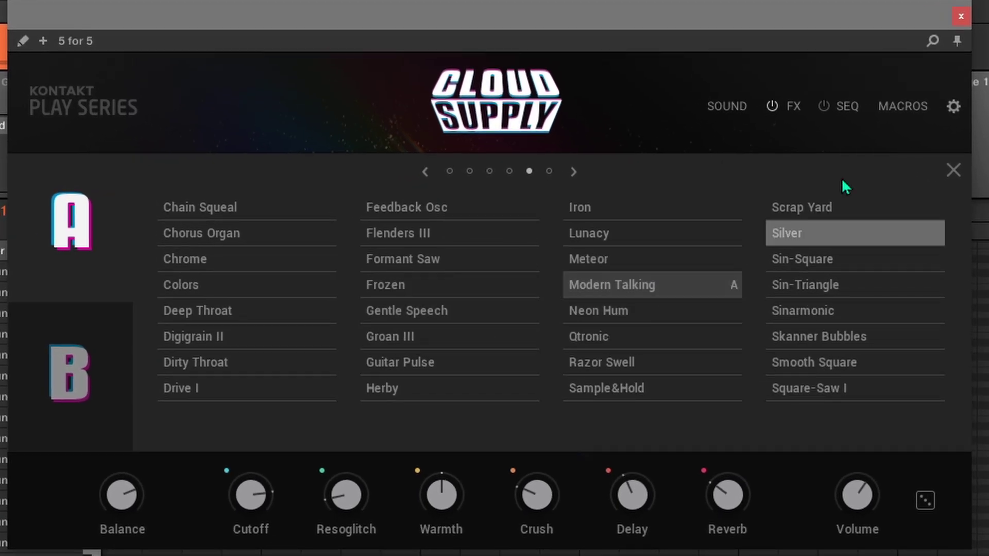
click(953, 170)
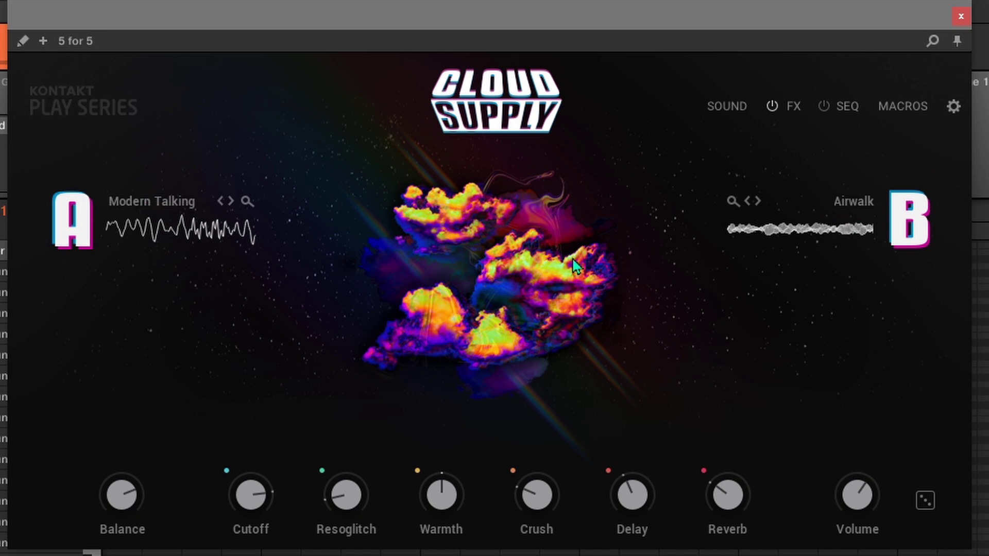
Sweep the Balance between layers A and B, leaving it slightly towards layer B.
drag(121, 501, 116, 538)
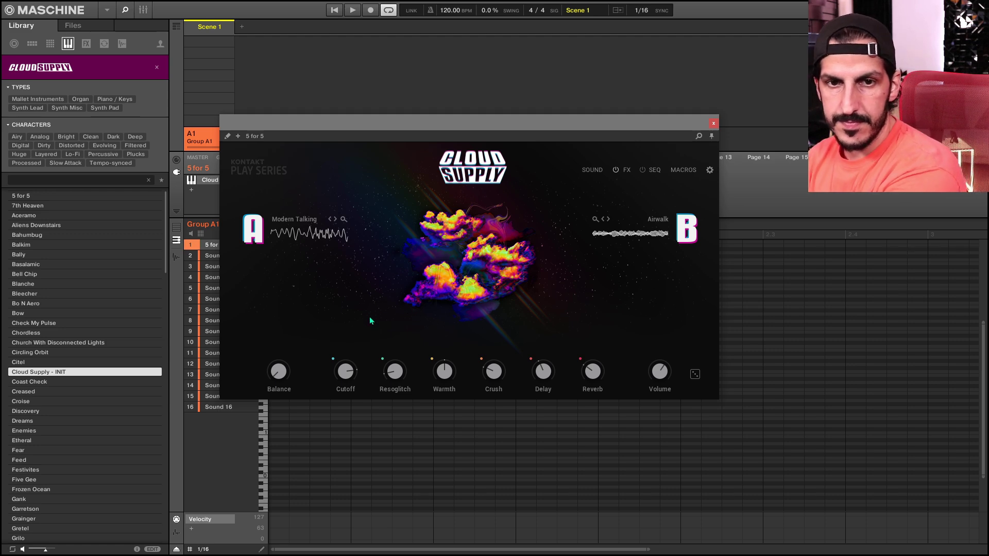
drag(279, 372, 286, 381)
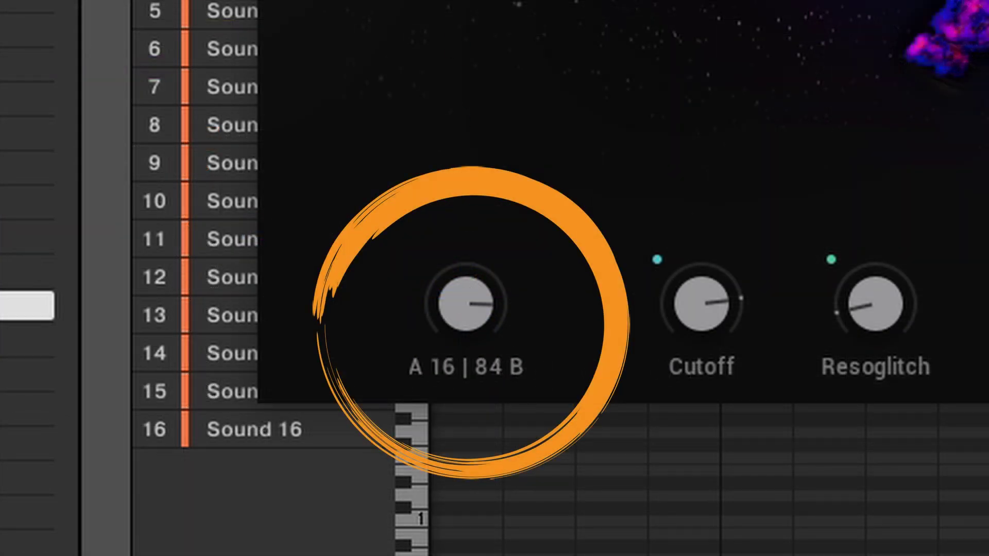
drag(466, 304, 472, 319)
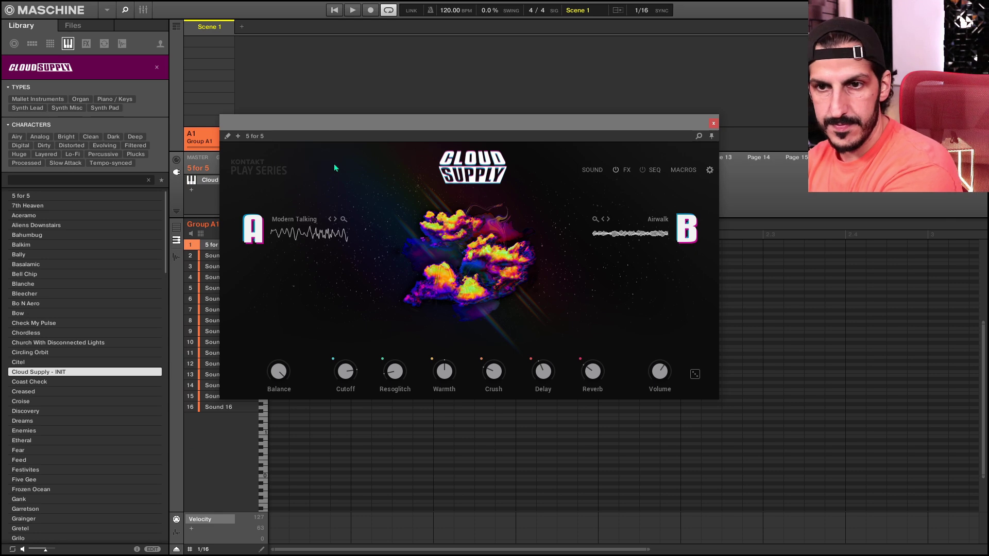
drag(282, 380, 273, 421)
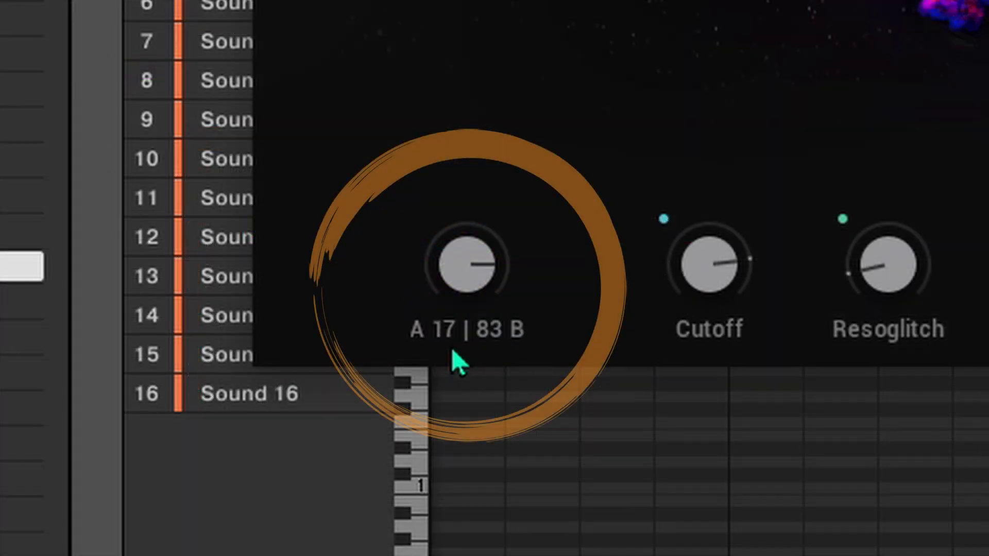
drag(448, 442, 403, 480)
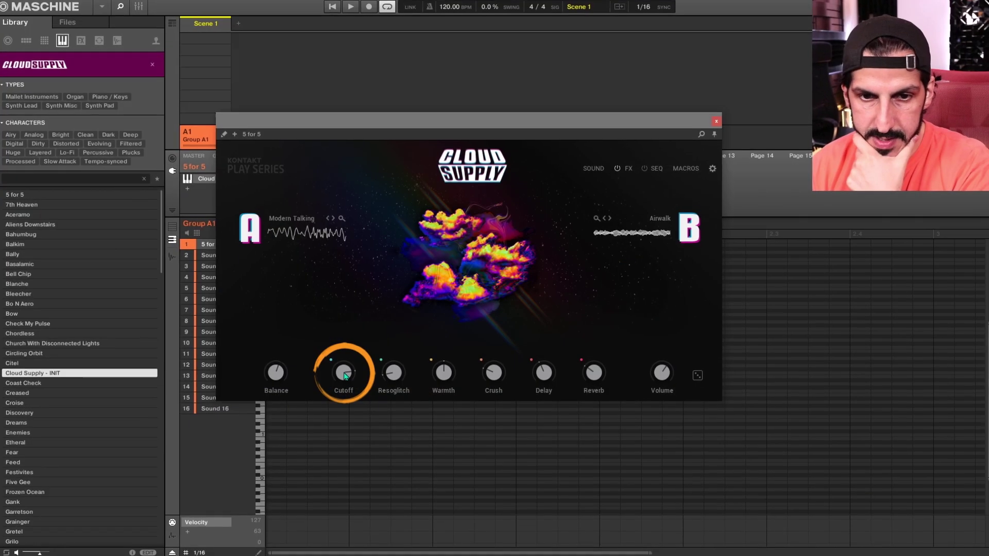
Lower the Cutoff macro to 52.9 %.
drag(333, 385, 343, 457)
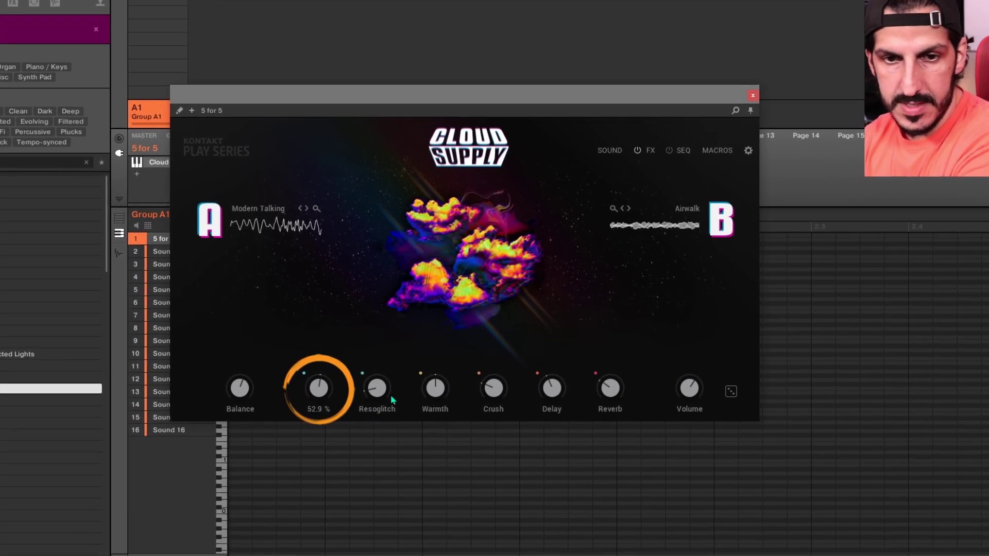
mouse_move(381, 386)
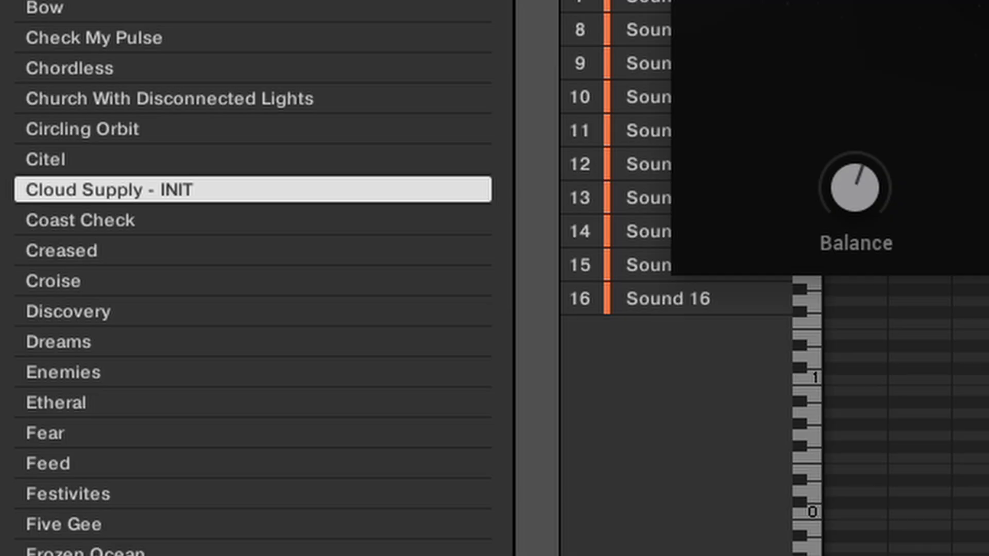
Load the Creased preset and look at its sequencer's Pitch / Velocity page.
click(80, 220)
click(61, 250)
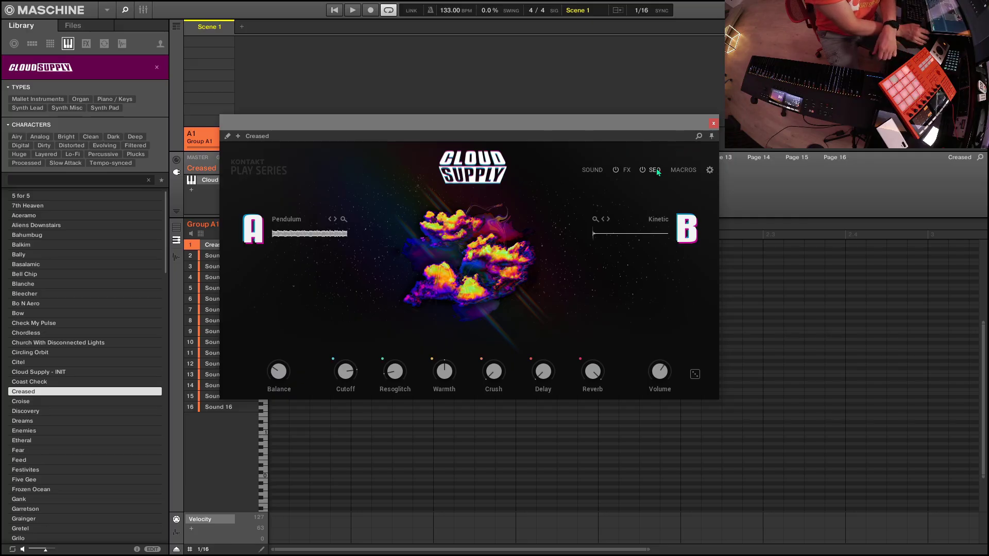
click(654, 171)
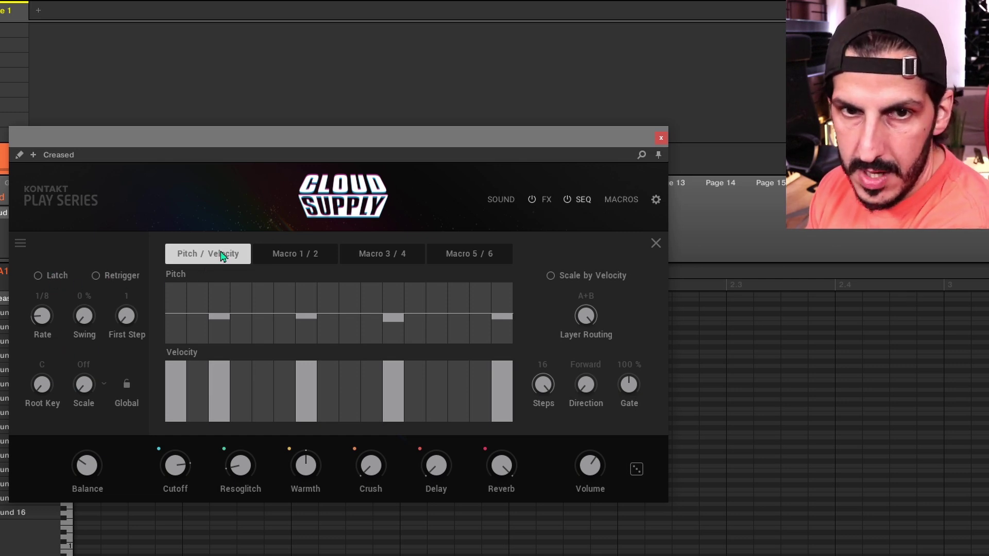
click(655, 243)
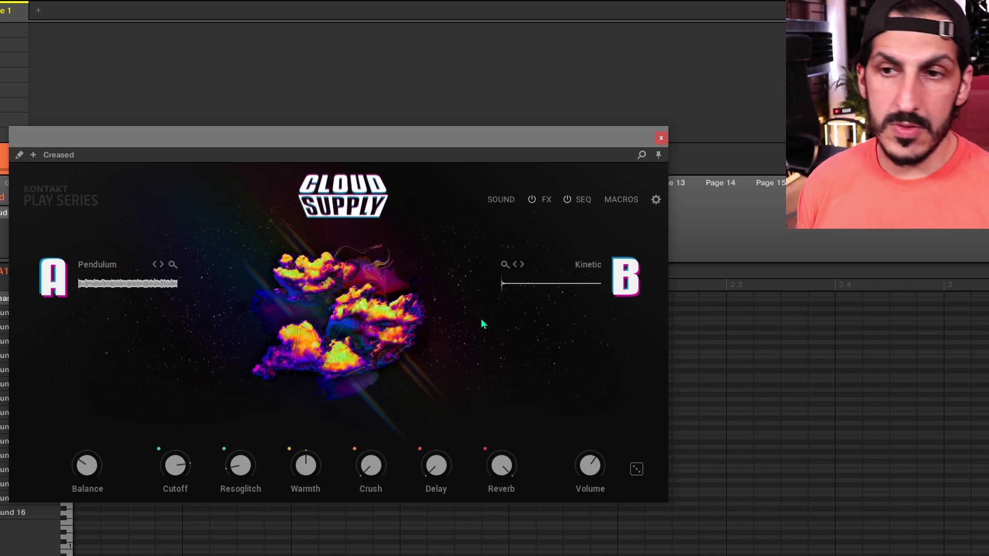
Show the sound settings of layer A and set the Balance fully to layer A.
drag(401, 131, 385, 137)
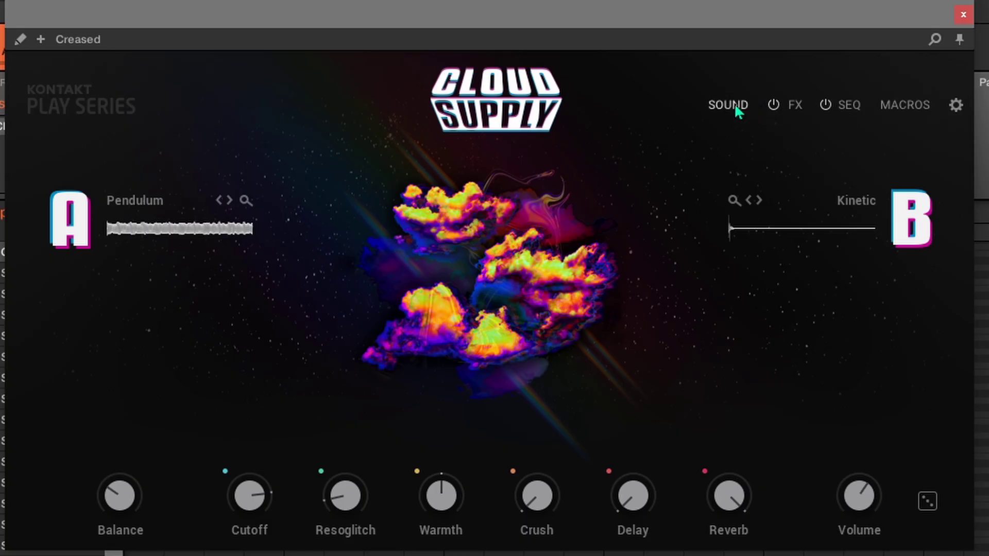
click(489, 199)
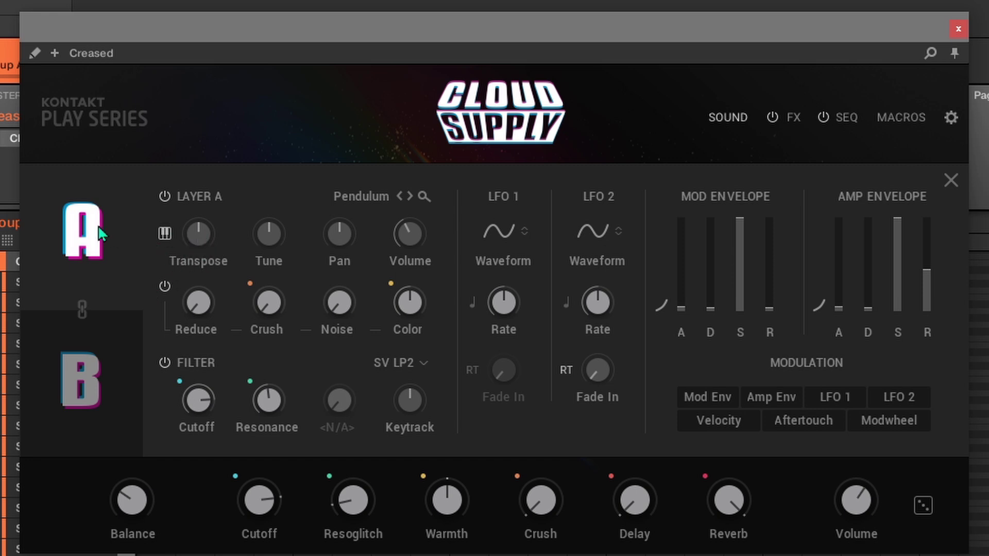
drag(117, 503, 117, 525)
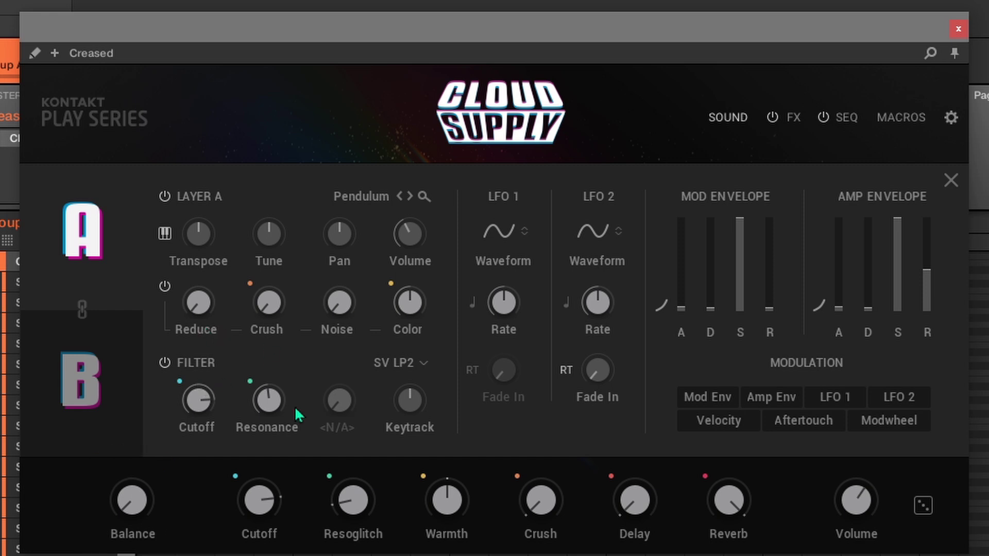
Lower the Reverb macro all the way to its minimum.
drag(726, 498, 707, 546)
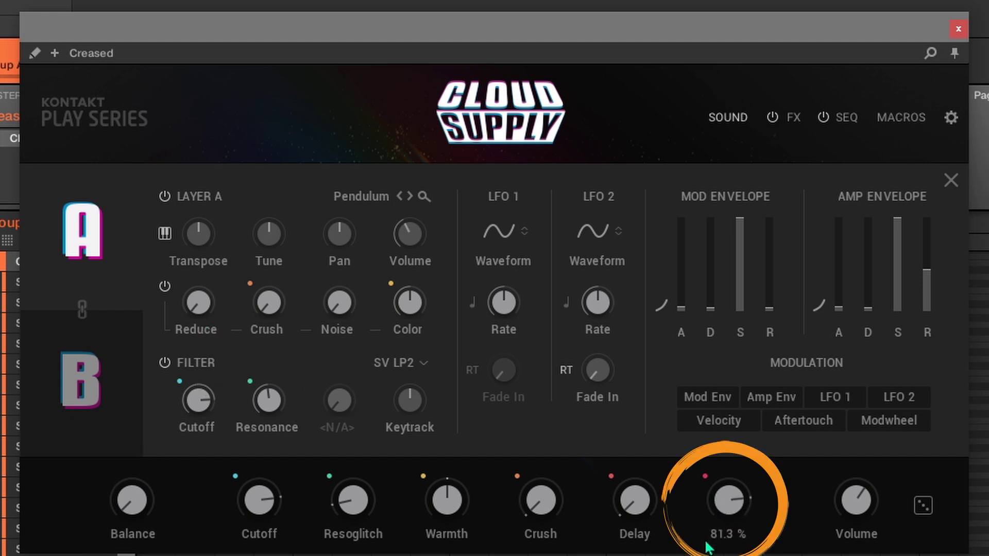
click(706, 478)
drag(729, 500, 727, 519)
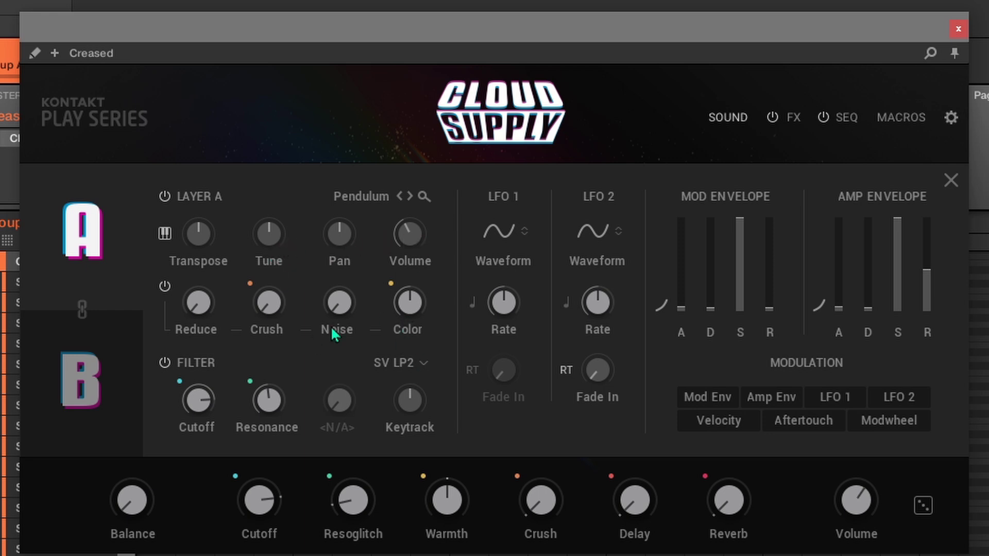
Raise layer A's Crush to just below halfway and try a moderate amount of Reduce.
mouse_move(268, 301)
mouse_down()
mouse_move(294, 221)
mouse_move(276, 242)
mouse_move(278, 280)
mouse_move(278, 256)
mouse_up()
drag(196, 295, 224, 225)
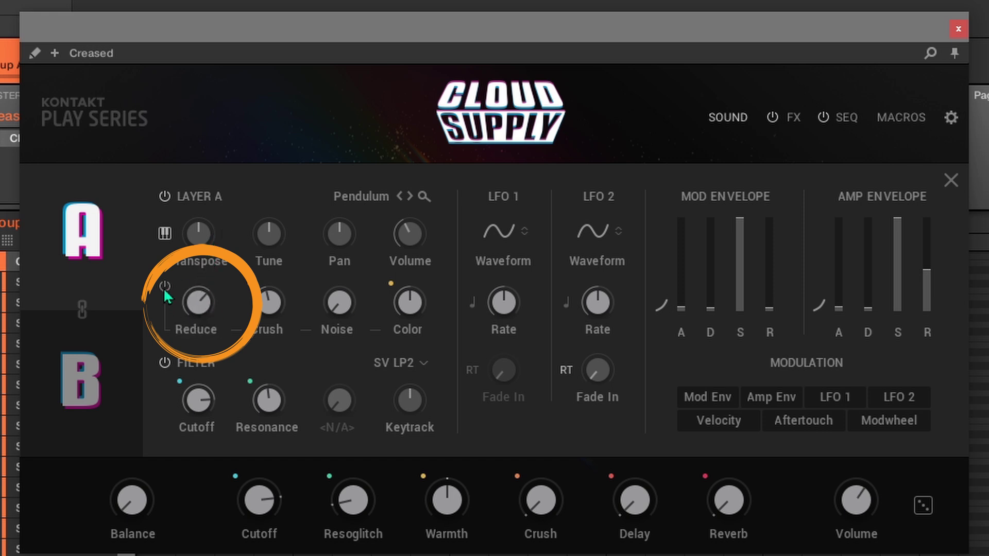
mouse_move(178, 314)
mouse_down()
mouse_move(190, 308)
mouse_move(197, 326)
mouse_up()
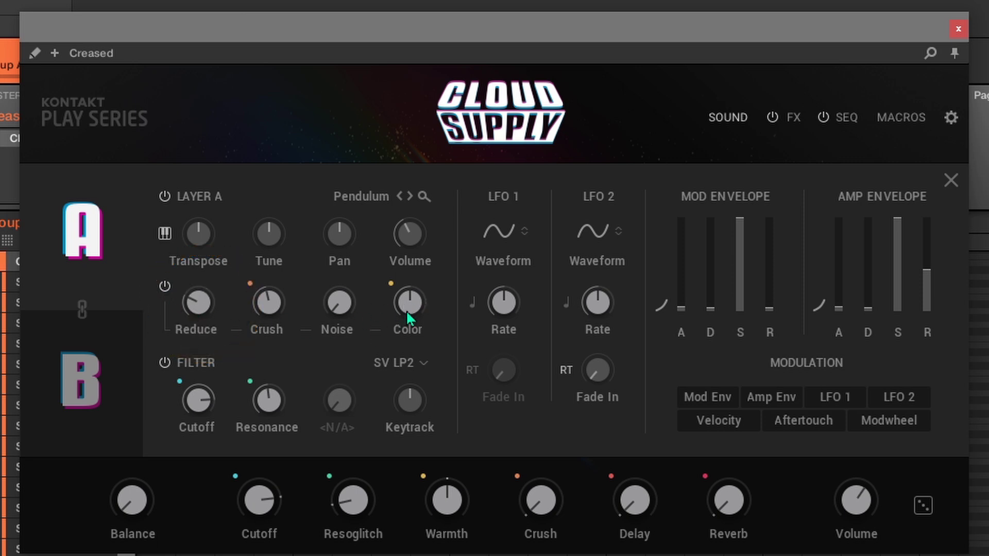
Set layer A's Reduce to off, try a higher Color and settle it slightly below centre.
drag(414, 305, 419, 274)
drag(194, 310, 190, 348)
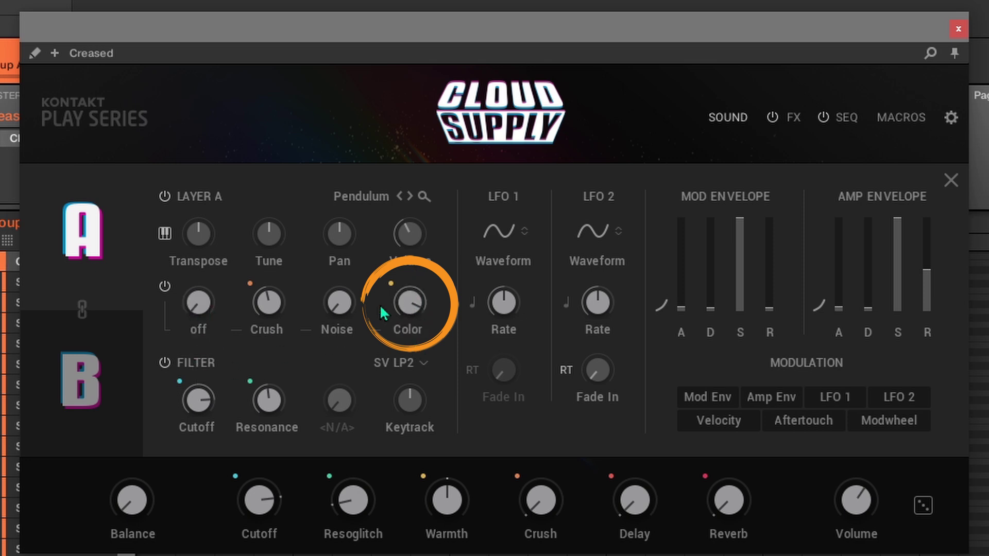
drag(404, 301, 386, 472)
mouse_move(401, 330)
mouse_down()
mouse_move(390, 275)
mouse_move(401, 319)
mouse_move(391, 292)
mouse_move(404, 310)
mouse_move(397, 242)
mouse_move(403, 420)
mouse_move(394, 213)
mouse_move(389, 343)
mouse_up()
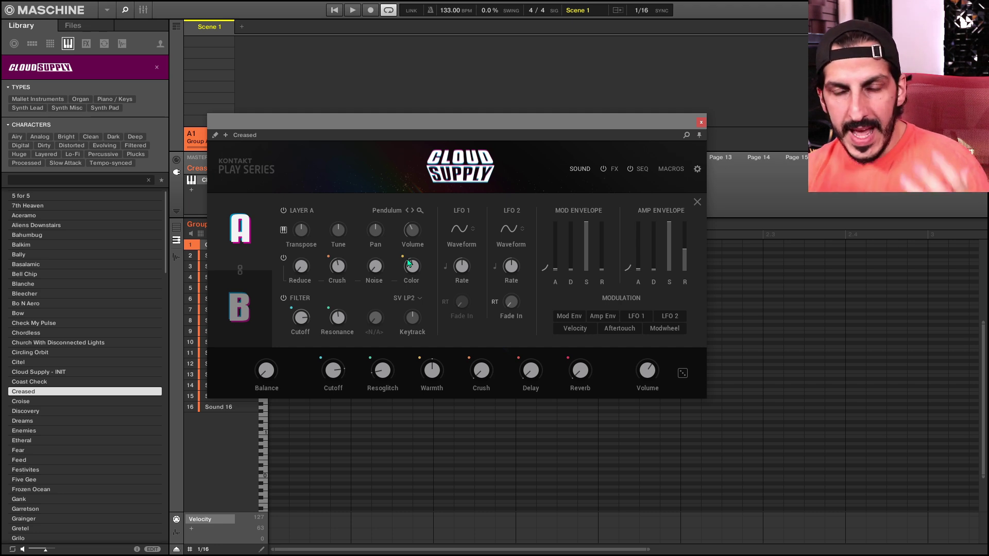
Glance at layer B, return to layer A, raise LFO 1's Rate slightly and set LFO 2's Rate to 0.72 Hz.
mouse_move(407, 115)
mouse_down()
mouse_move(427, 104)
mouse_move(413, 89)
mouse_move(406, 102)
mouse_up()
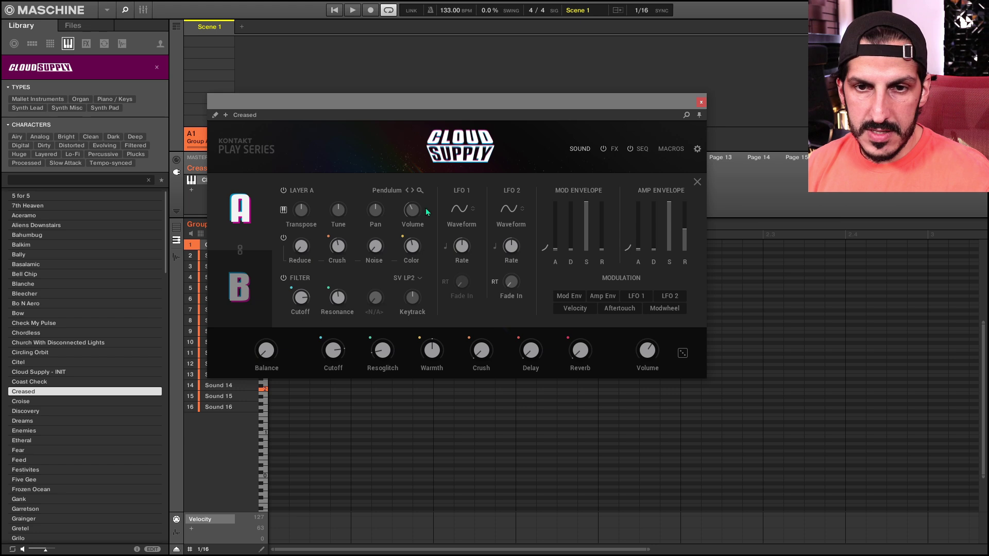
mouse_move(411, 257)
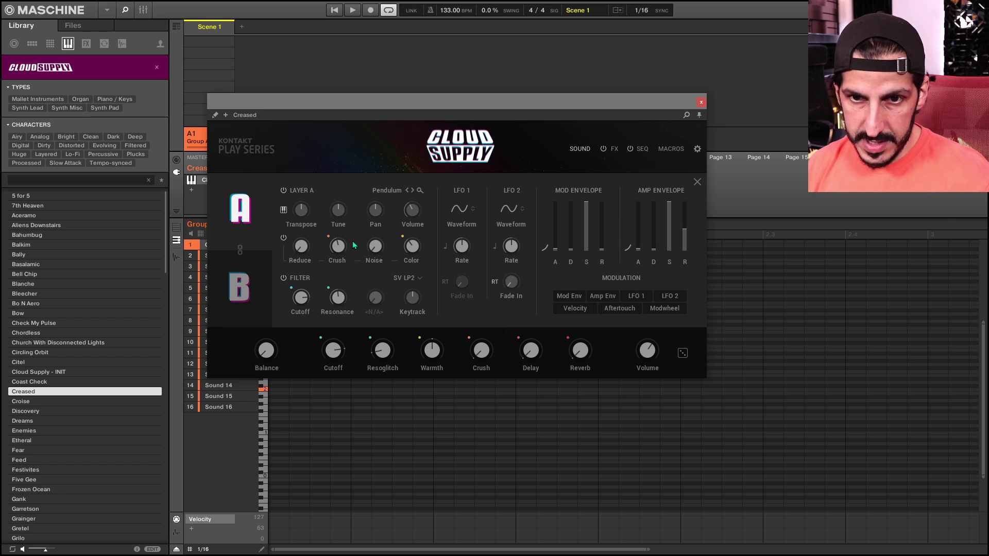
click(240, 287)
click(246, 219)
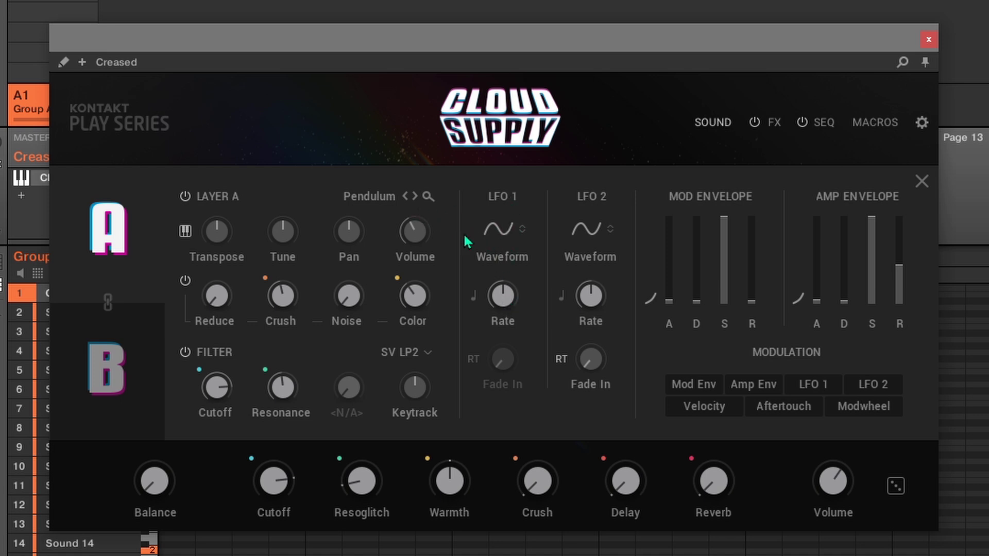
drag(503, 297, 499, 360)
mouse_move(594, 289)
mouse_down()
mouse_move(598, 241)
mouse_move(589, 298)
mouse_up()
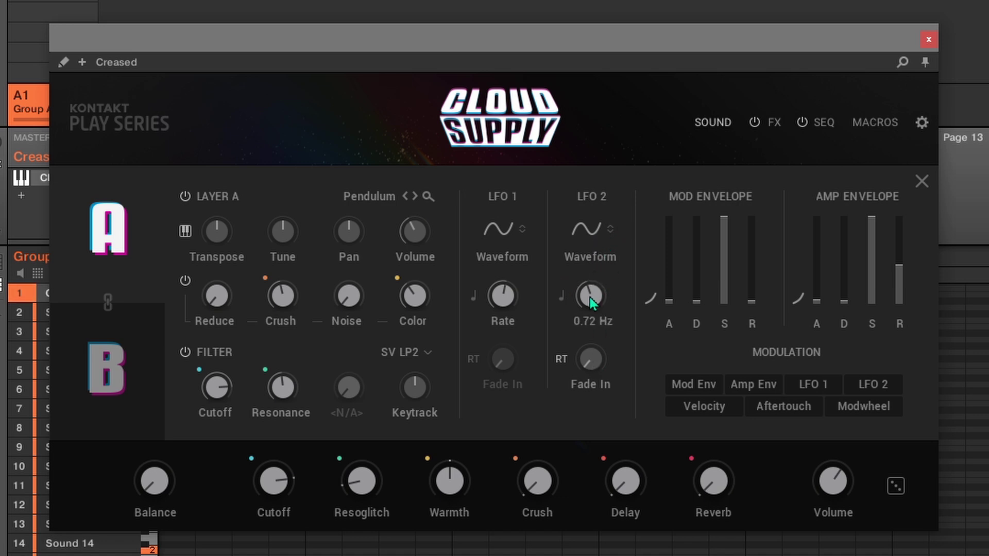
Show the Mod Env modulation amounts, switch to those of LFO 1, and raise LFO 1's Rate to about three quarters.
click(697, 389)
click(697, 385)
click(691, 387)
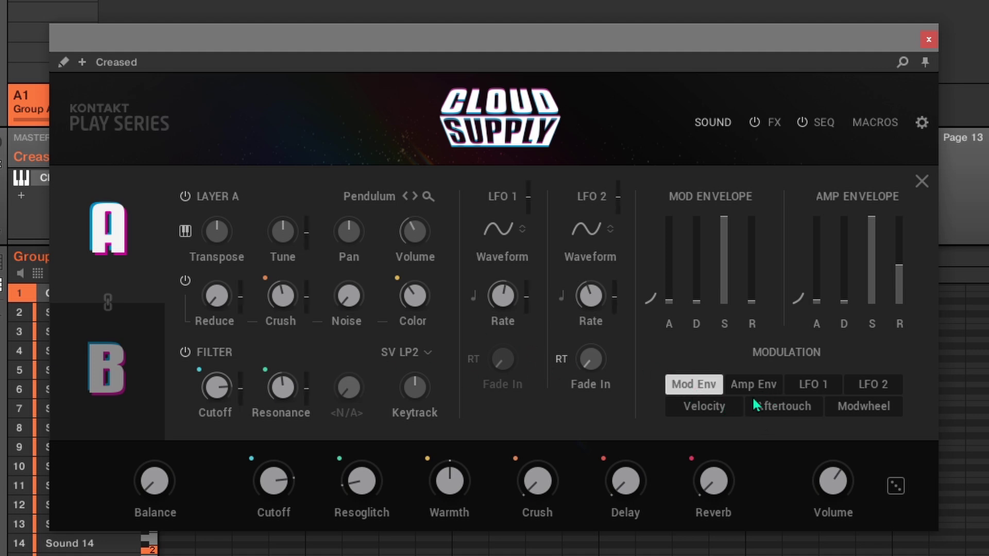
click(819, 392)
drag(512, 270, 684, 265)
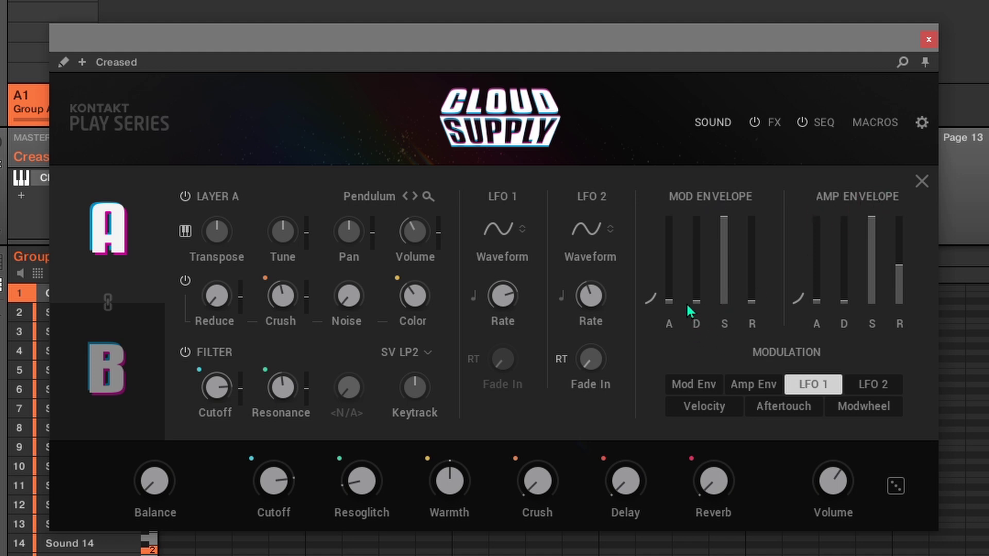
Raise layer A's Mod Envelope release to about 60 percent and bring the Amp Envelope release down to its minimum.
drag(745, 284, 747, 163)
drag(903, 260, 882, 285)
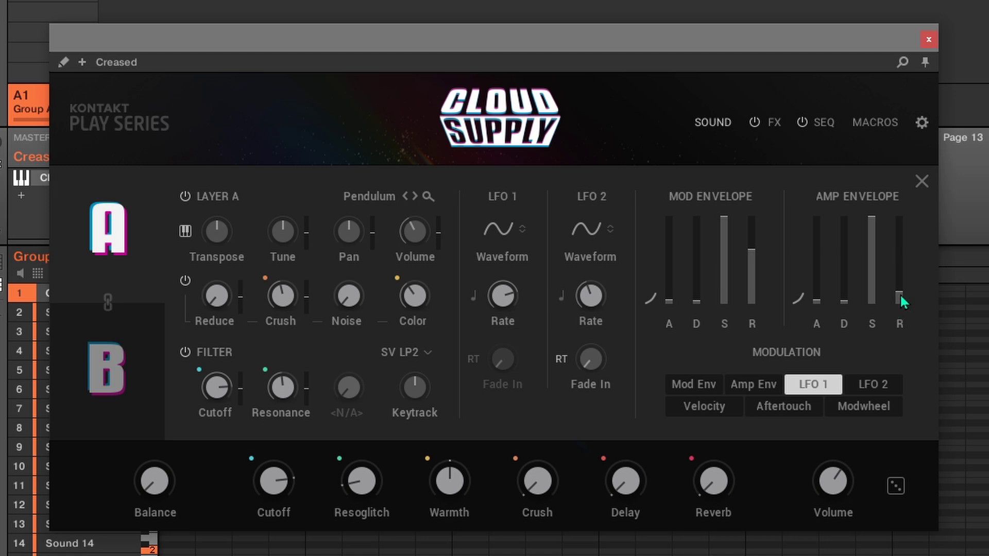
drag(898, 296, 905, 261)
drag(903, 256, 904, 309)
Set layer A's Amp Envelope attack to about halfway, release just above minimum and sustain to about 70 percent.
drag(815, 288, 818, 196)
drag(818, 264, 813, 260)
drag(899, 301, 895, 290)
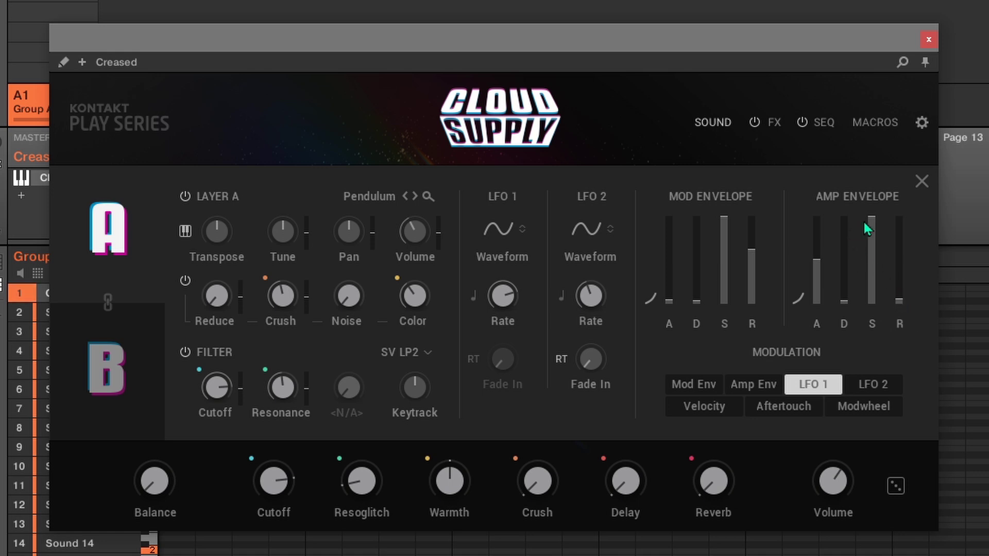
drag(873, 222, 880, 291)
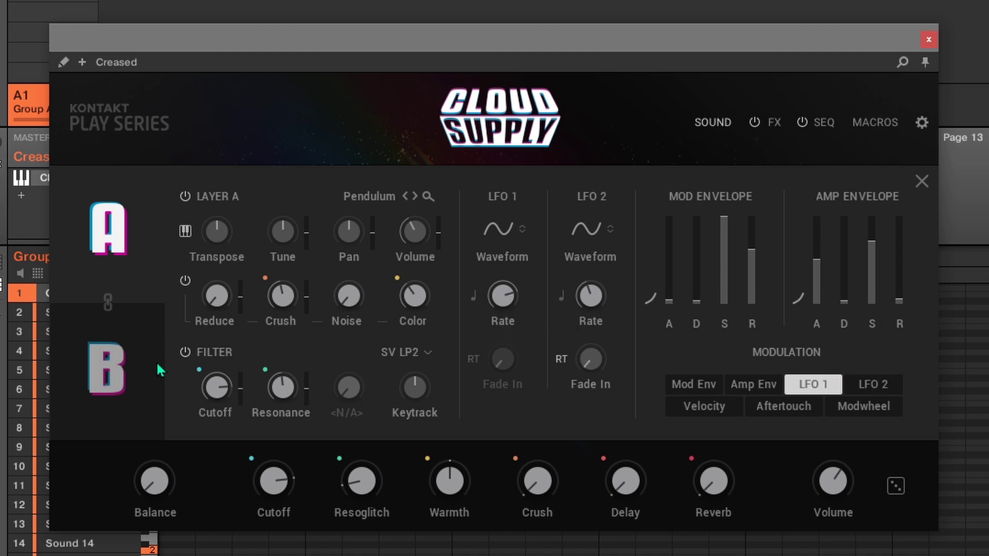
Switch to layer B and examine its separate sound settings.
click(111, 355)
click(107, 296)
click(110, 352)
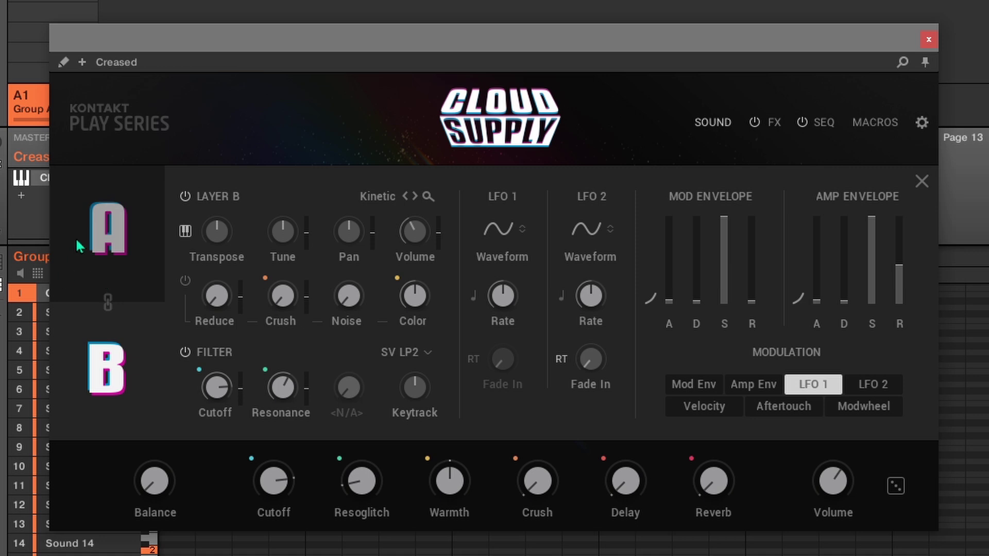
Return from layer B's settings to the main view and look through the sound source list for layer A.
click(921, 182)
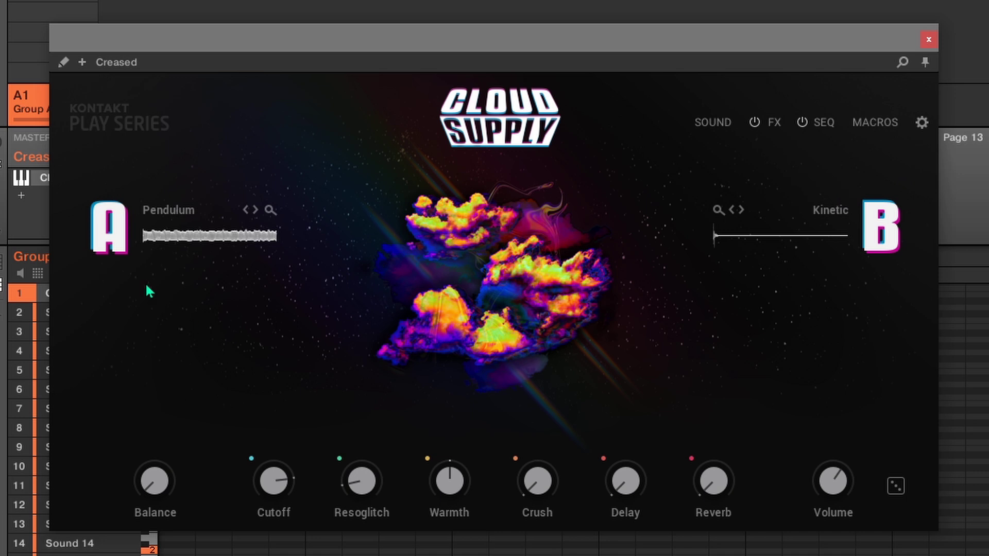
click(112, 237)
click(187, 215)
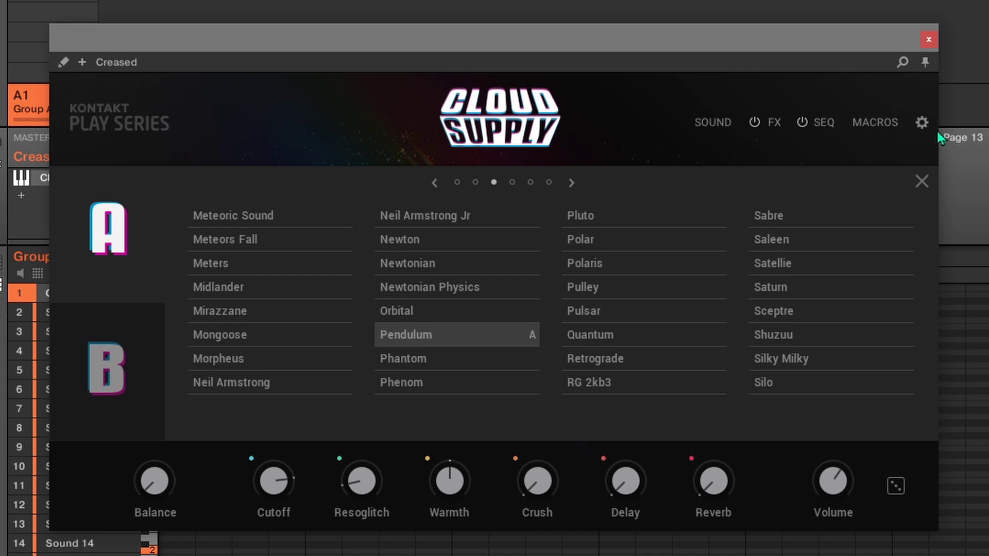
click(922, 182)
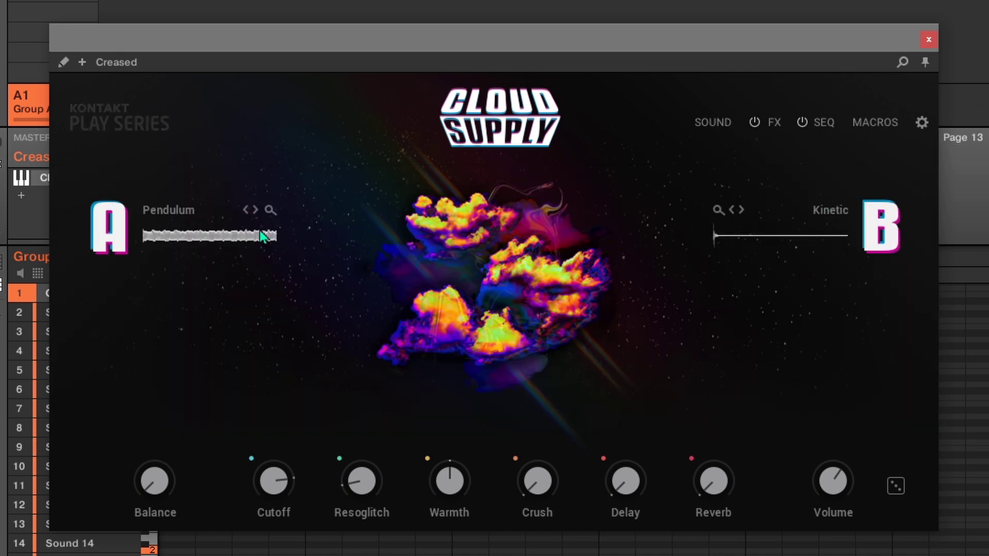
Show layer A's sound settings once more and switch to the effects settings.
click(722, 125)
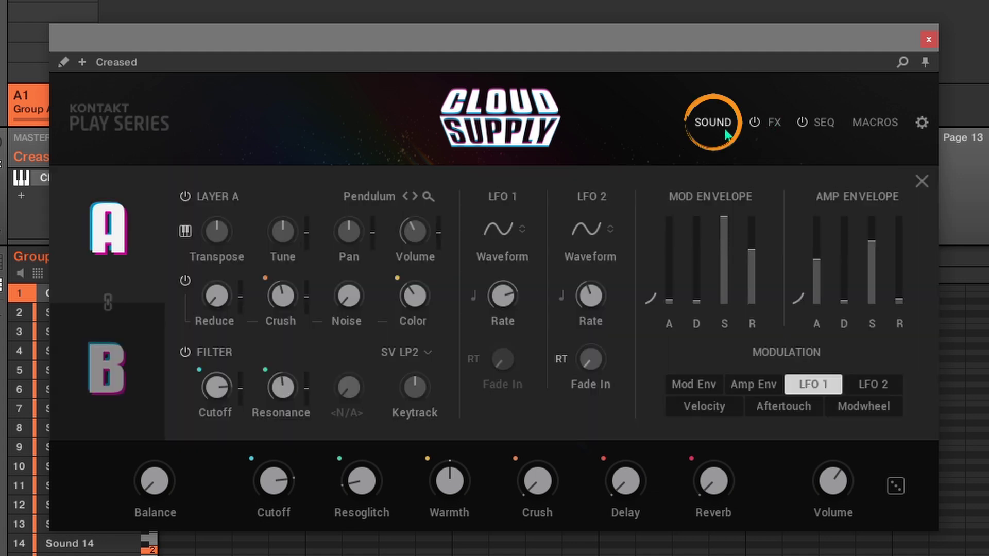
click(923, 182)
click(774, 124)
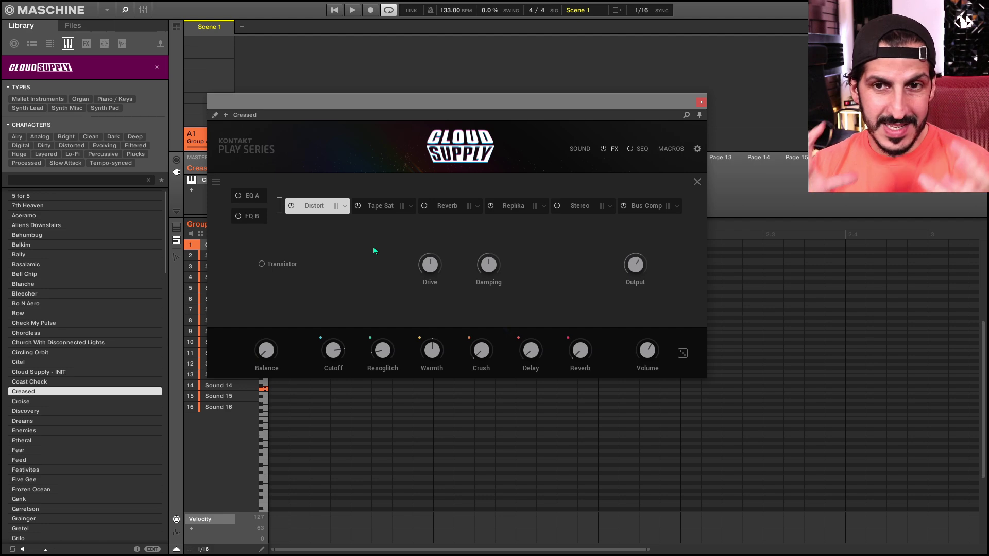
click(697, 181)
click(613, 148)
Compare the EQ A and EQ B settings and show how each layer's equalizer is switched off and on.
click(242, 197)
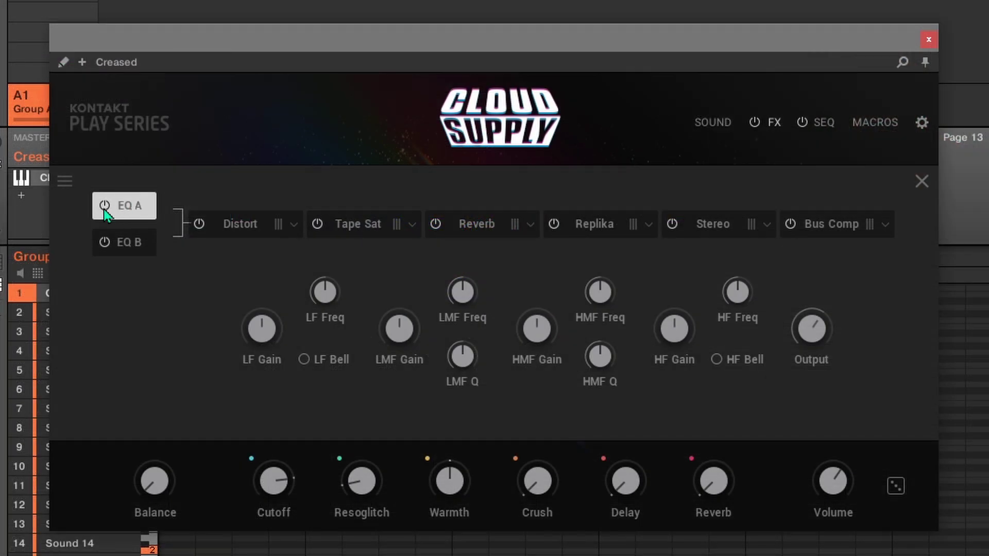
click(145, 242)
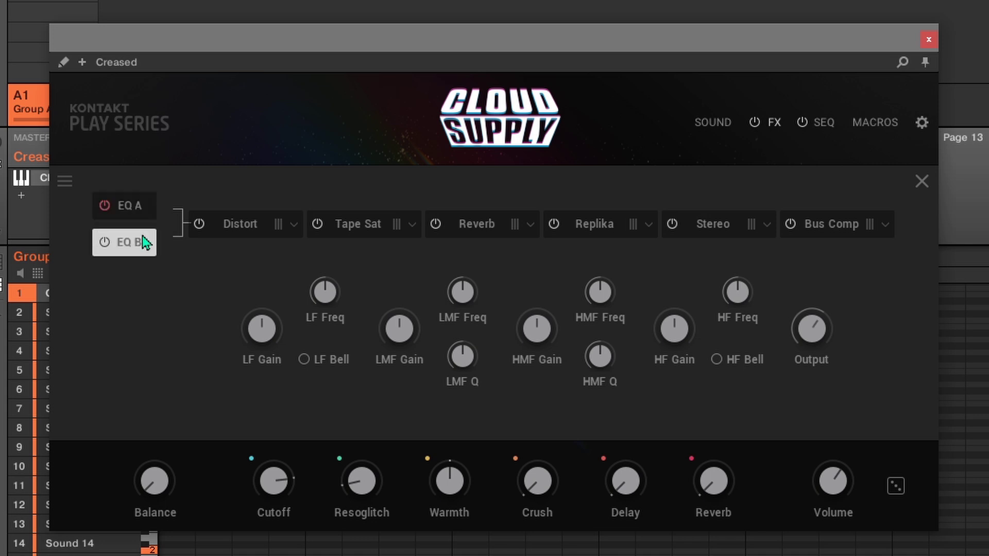
click(140, 208)
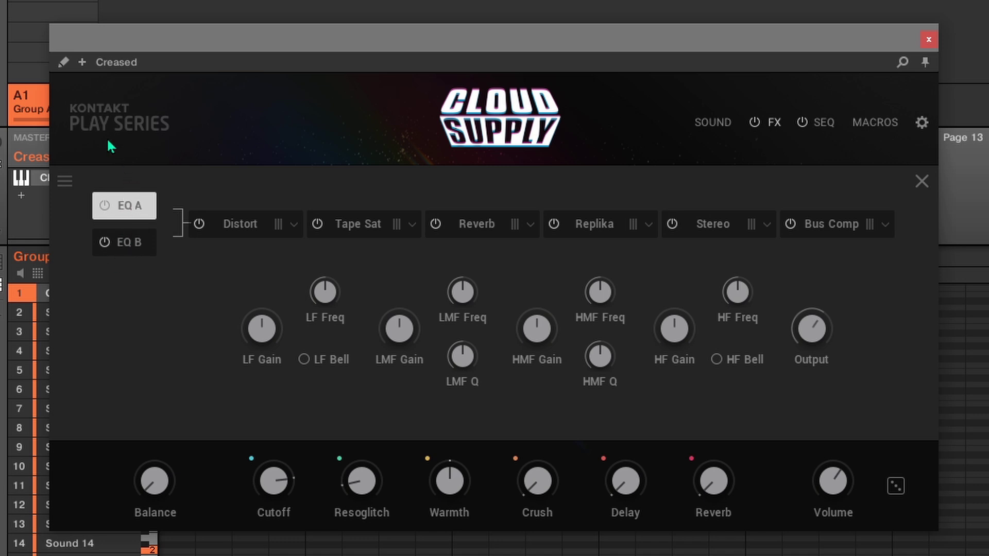
click(138, 242)
click(120, 218)
click(106, 243)
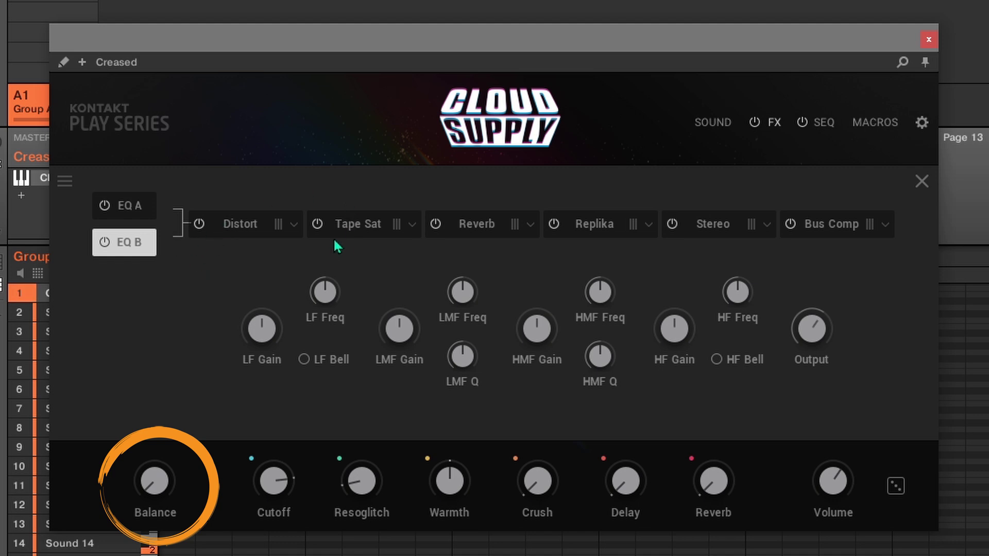
Try bypassing the Tape Sat and Distort effects and moving an effect to another place in the chain.
click(317, 225)
click(317, 225)
click(200, 224)
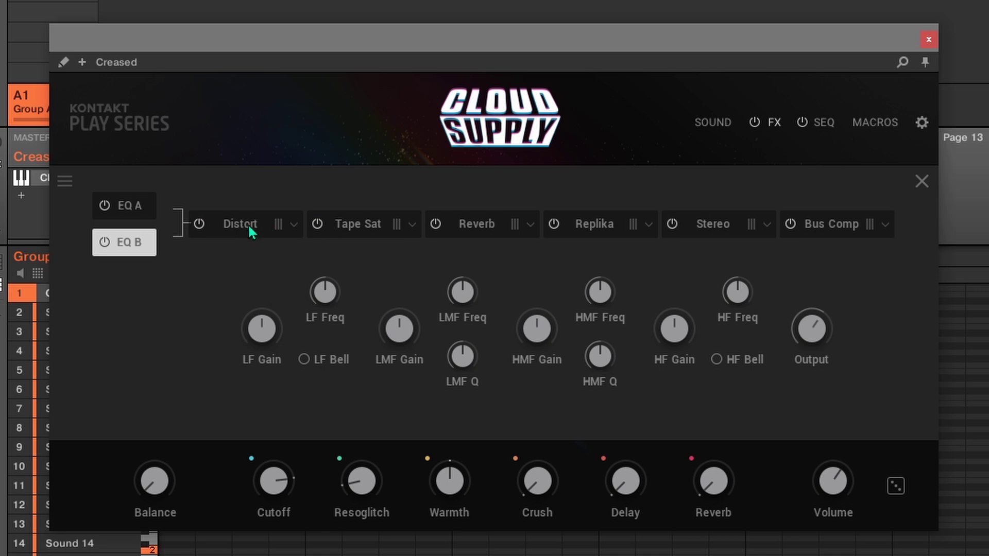
drag(281, 223, 225, 264)
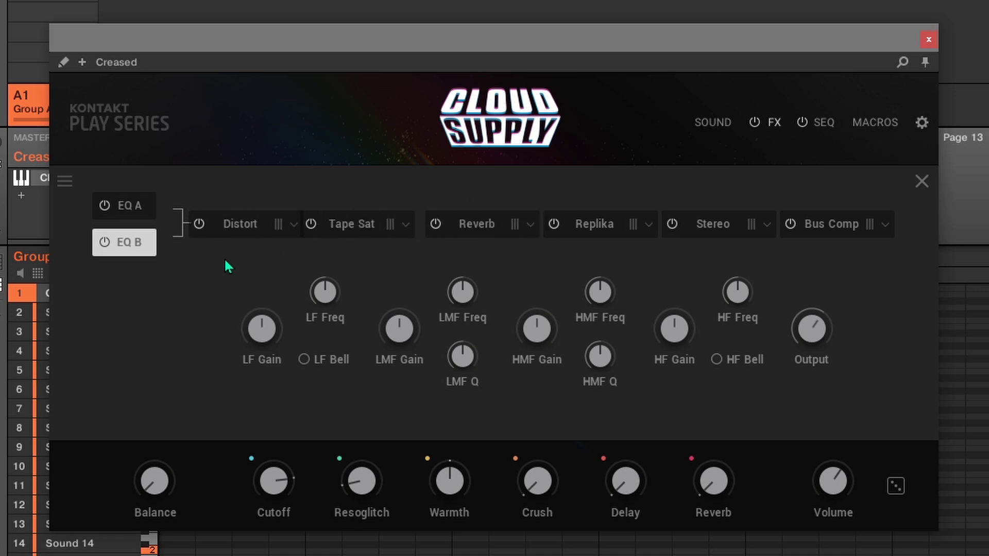
View the Reverb settings, open Replika, try the Vintage and Tape delay types, and set the type to Modern.
click(492, 231)
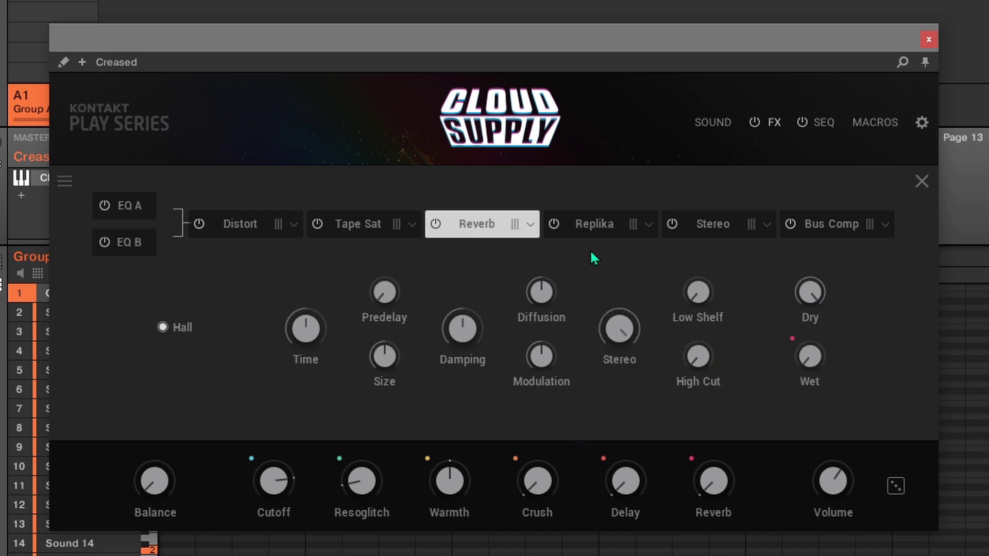
click(598, 224)
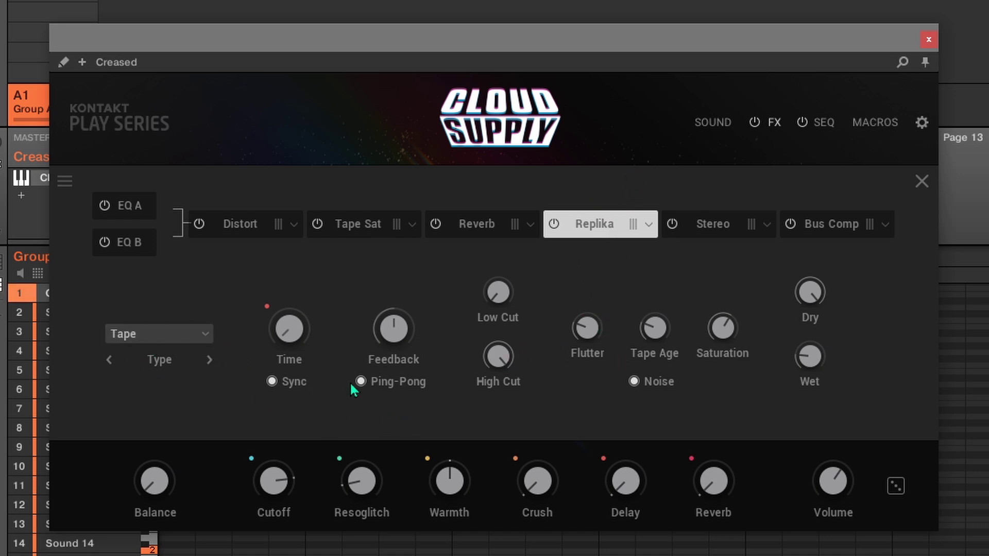
click(200, 332)
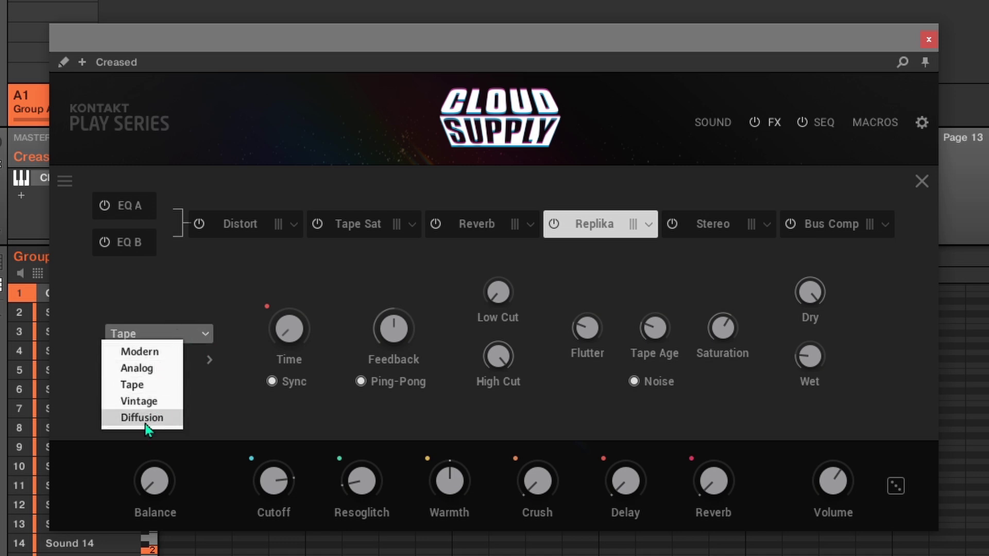
click(155, 402)
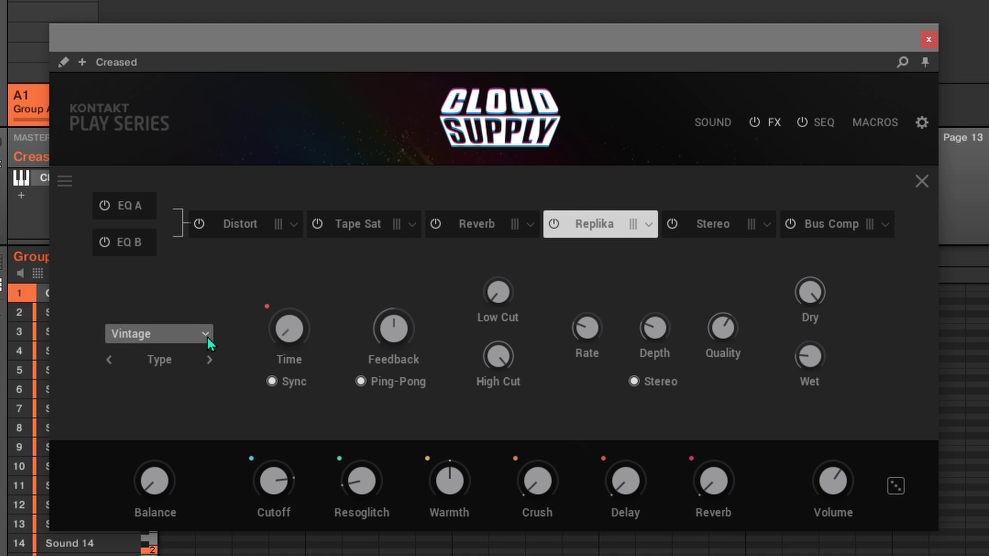
click(192, 342)
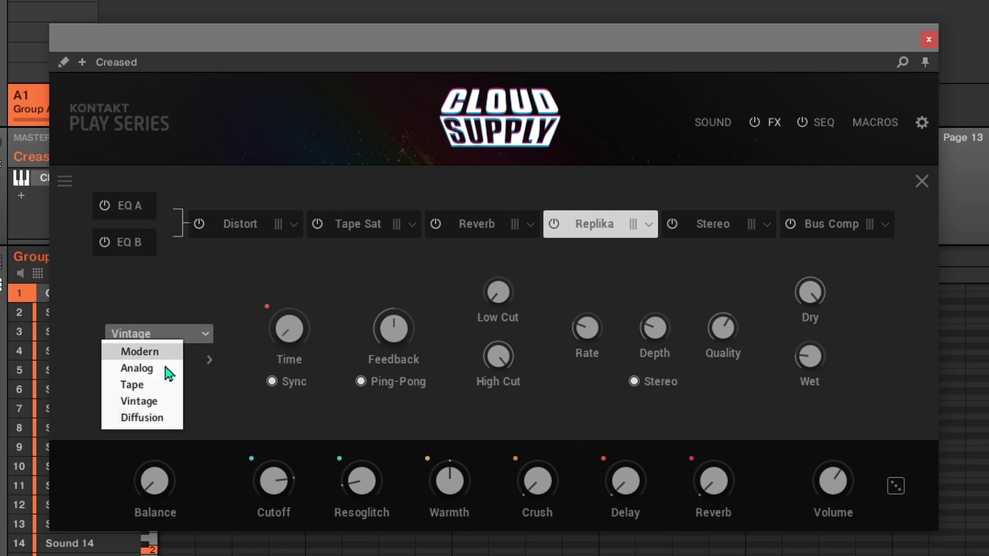
click(145, 383)
click(175, 337)
click(161, 348)
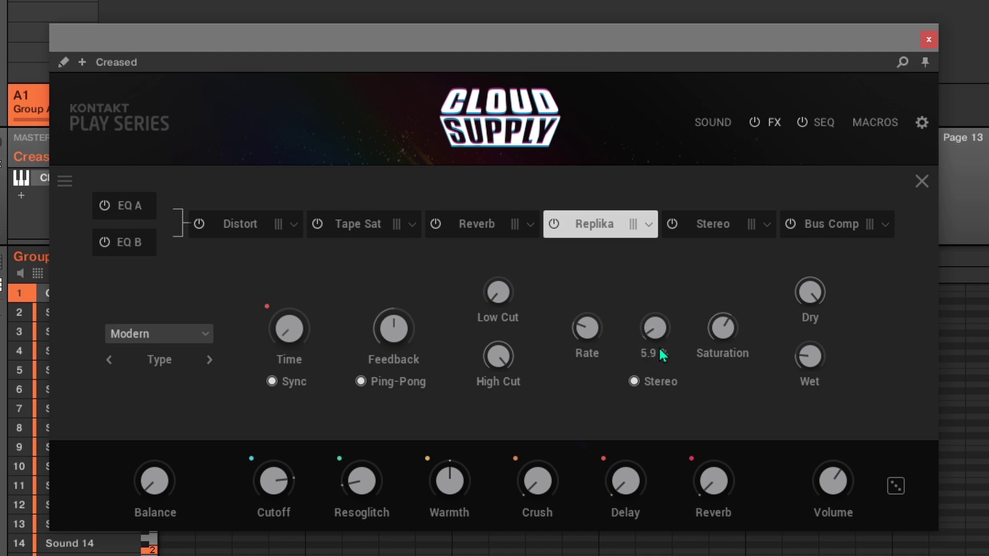
Lower Replika's Rate to just above minimum and its Feedback to about 30 percent.
drag(594, 326, 590, 359)
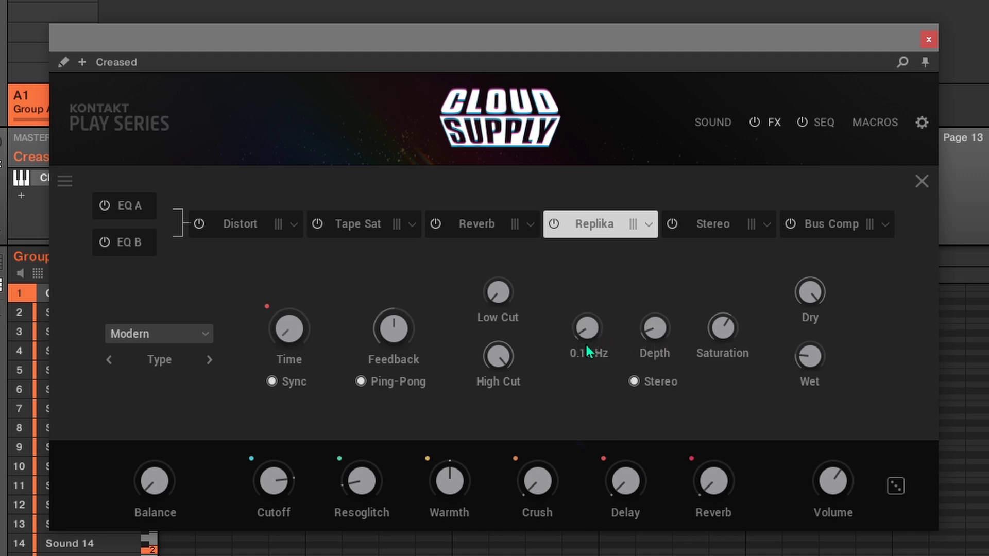
drag(394, 328, 379, 356)
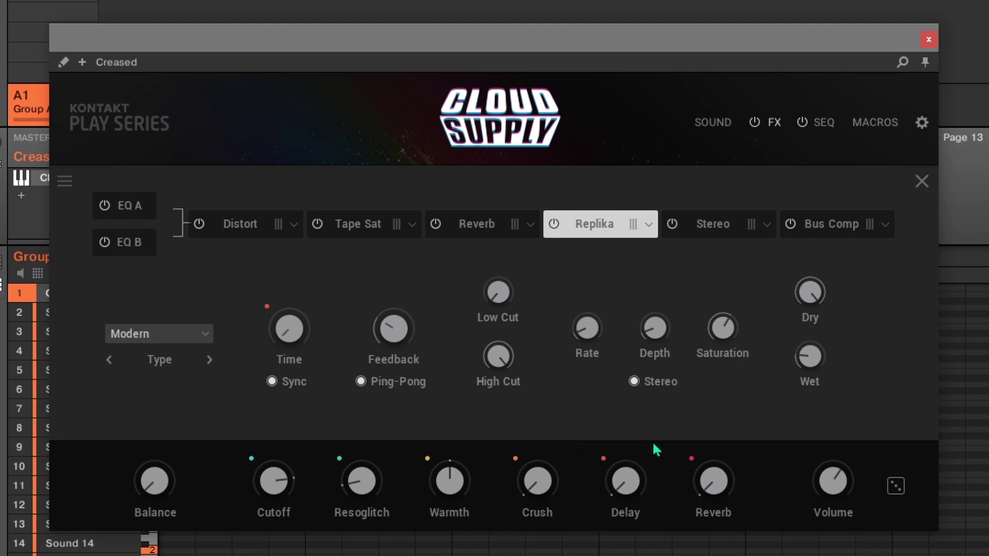
Raise the Reverb macro slightly and set Replika's synced delay Time to about three quarters.
drag(701, 489, 708, 462)
drag(289, 329, 291, 373)
drag(294, 329, 300, 268)
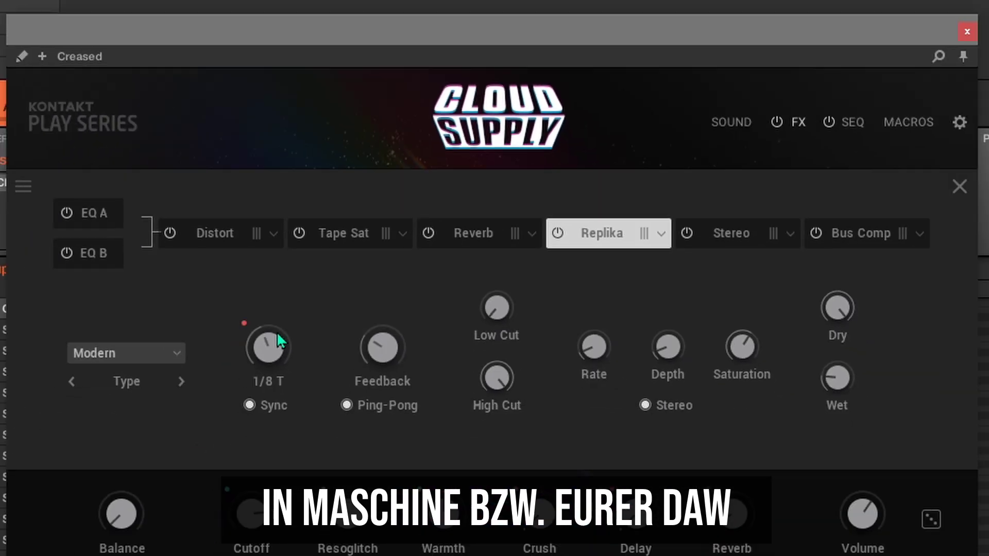
mouse_move(277, 332)
mouse_down()
mouse_move(298, 287)
mouse_move(303, 262)
mouse_move(295, 265)
mouse_up()
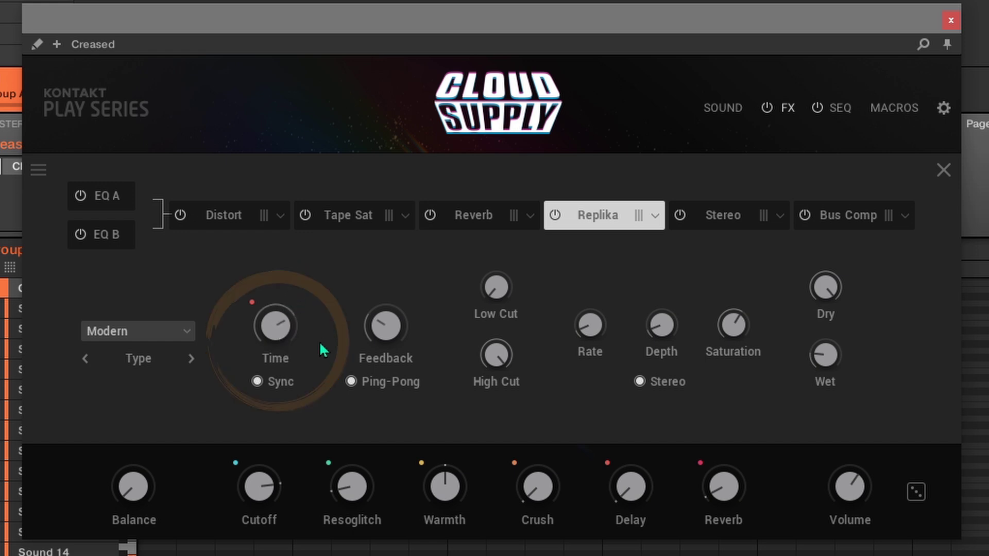
Return the Reverb macro to its minimum and lower Replika's Feedback to near its minimum.
drag(727, 483, 735, 532)
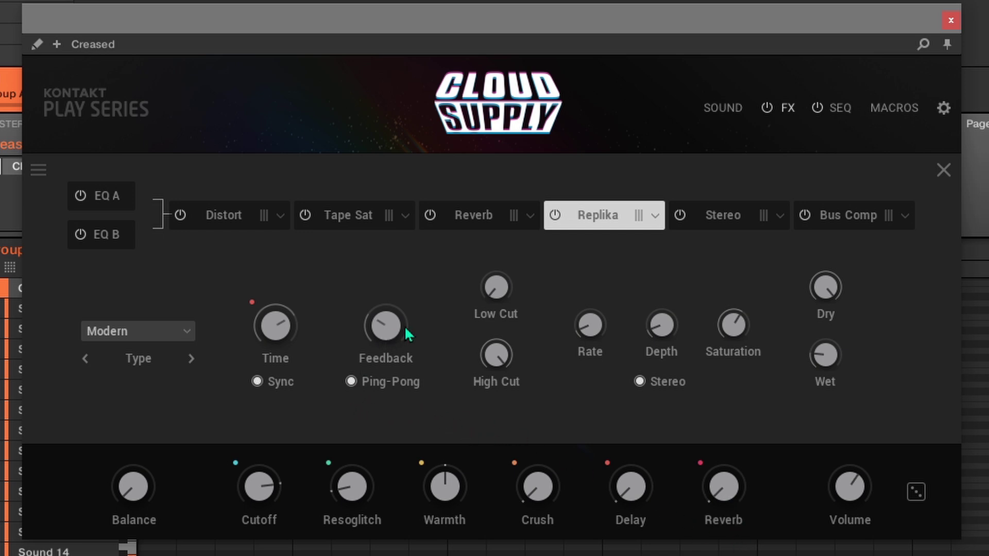
mouse_move(397, 330)
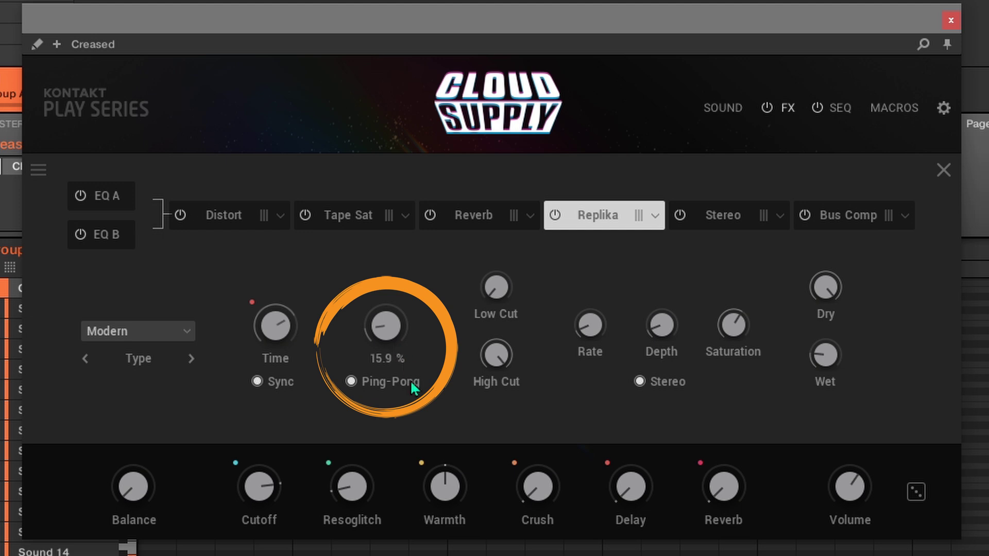
drag(382, 329, 382, 335)
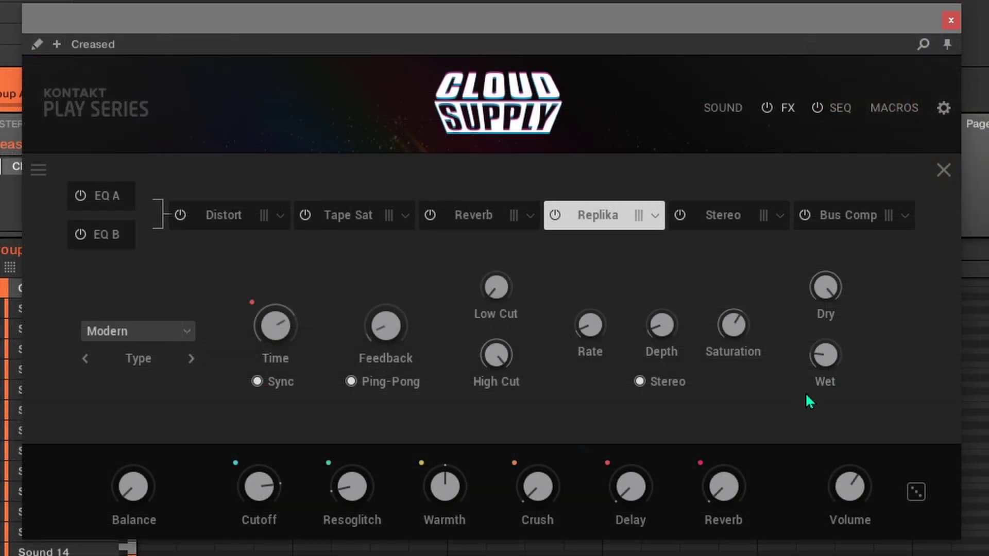
Open the Stereo effect and demonstrate its Width control by sweeping it up and down.
click(715, 225)
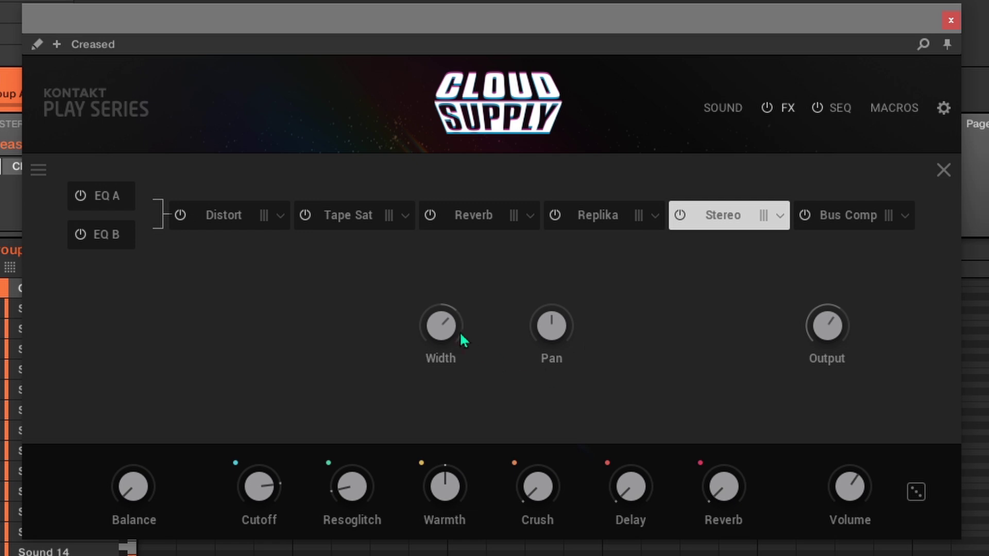
mouse_move(444, 315)
drag(453, 266, 416, 410)
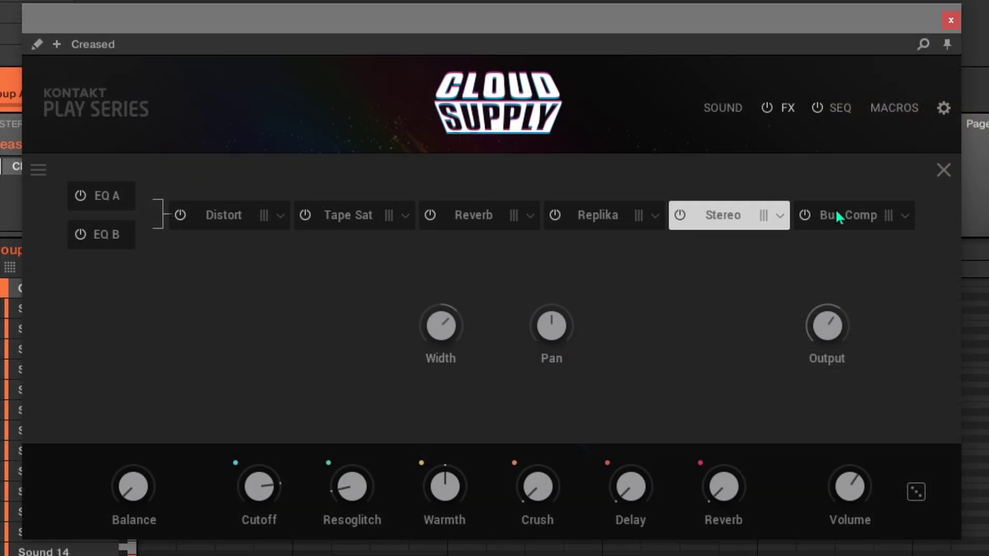
Examine the Bus Comp settings and look through the effect types offered for its slot.
click(835, 211)
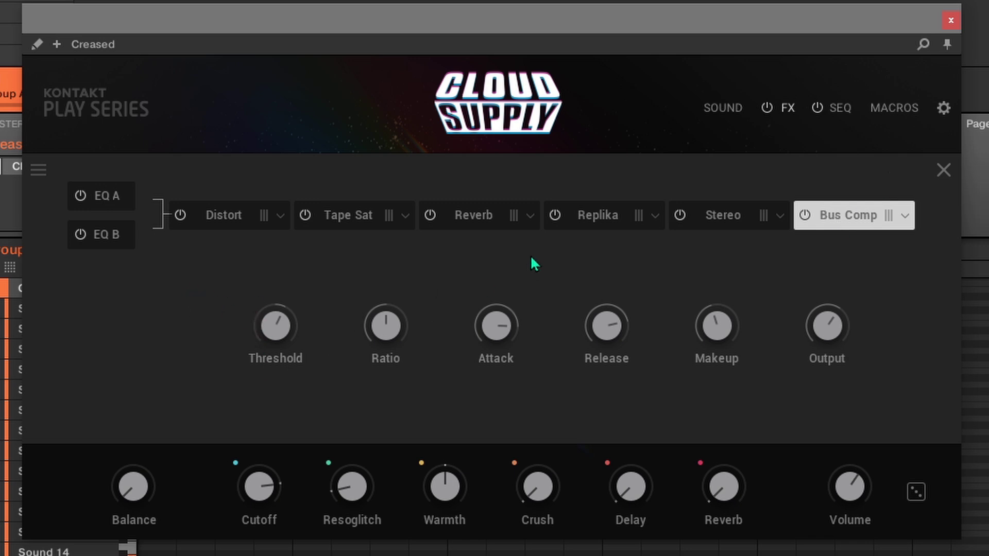
click(903, 217)
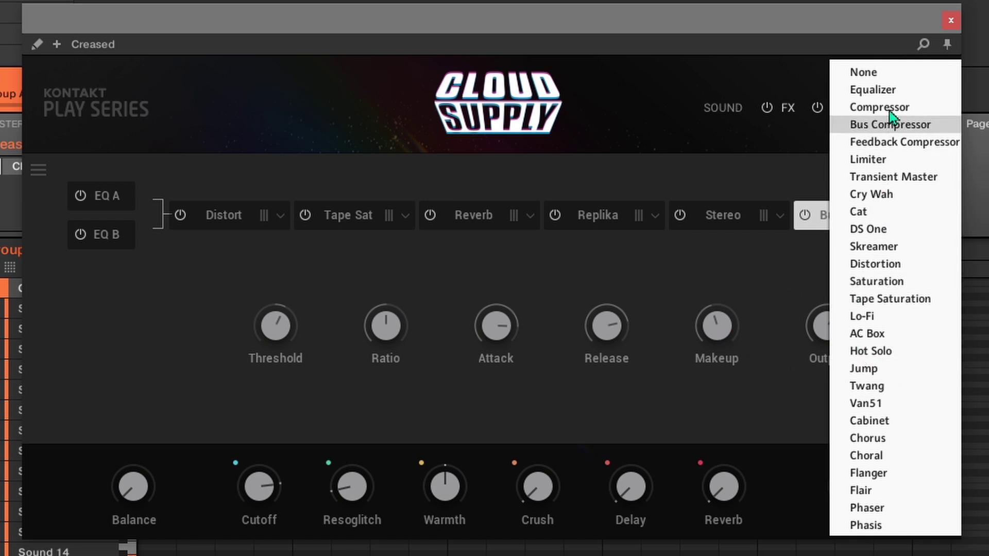
click(762, 282)
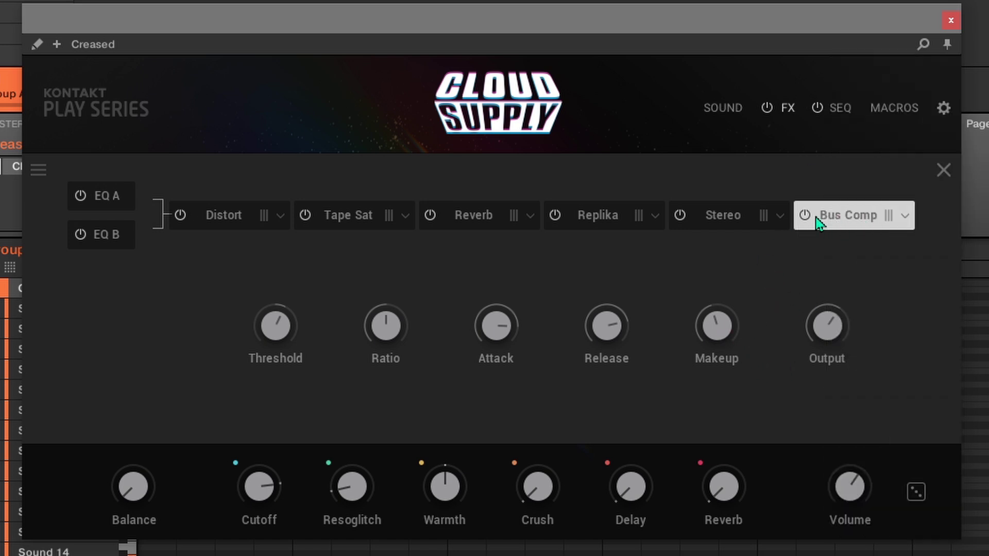
click(905, 217)
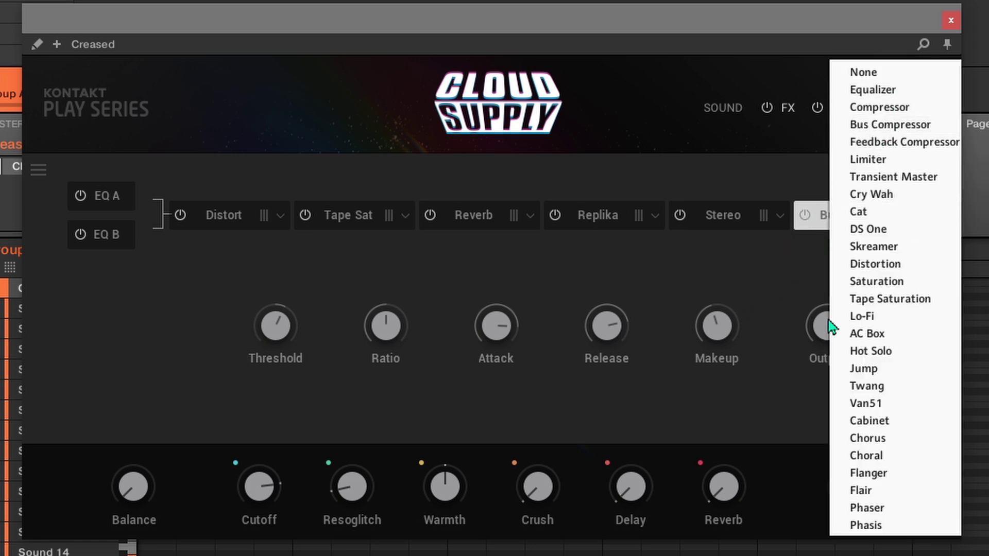
click(720, 258)
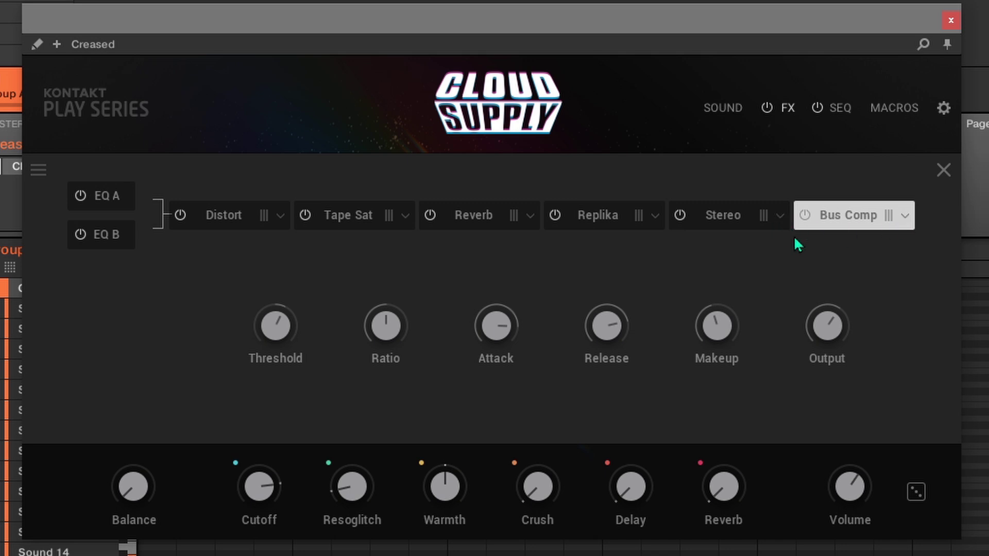
Look through the effect types offered for the Stereo and Replika slots, down to Stereo Modeller.
click(780, 216)
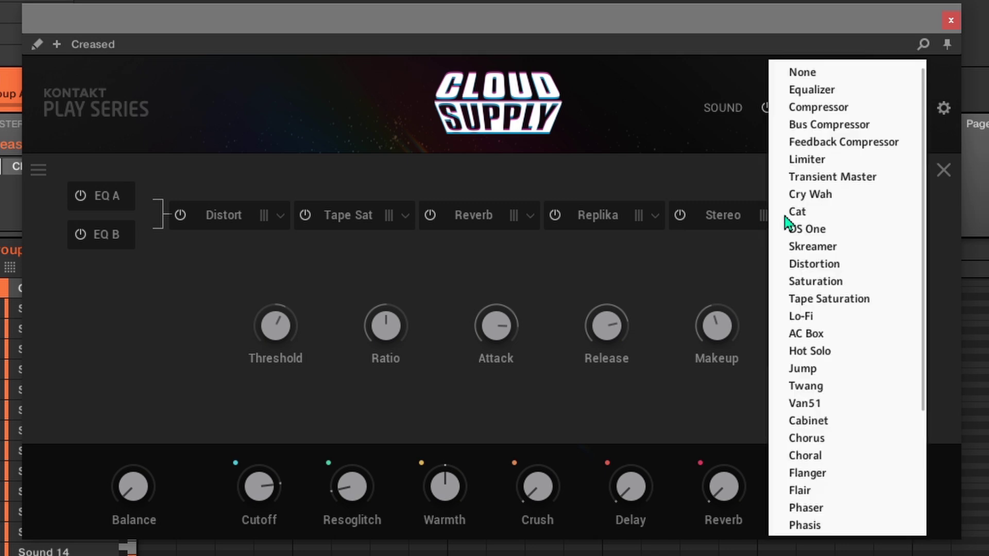
click(706, 274)
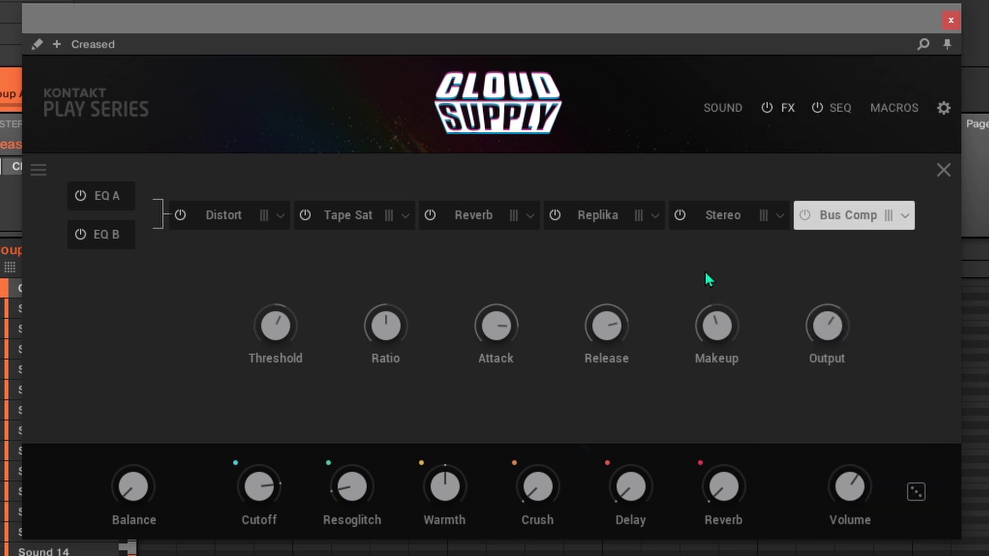
click(654, 217)
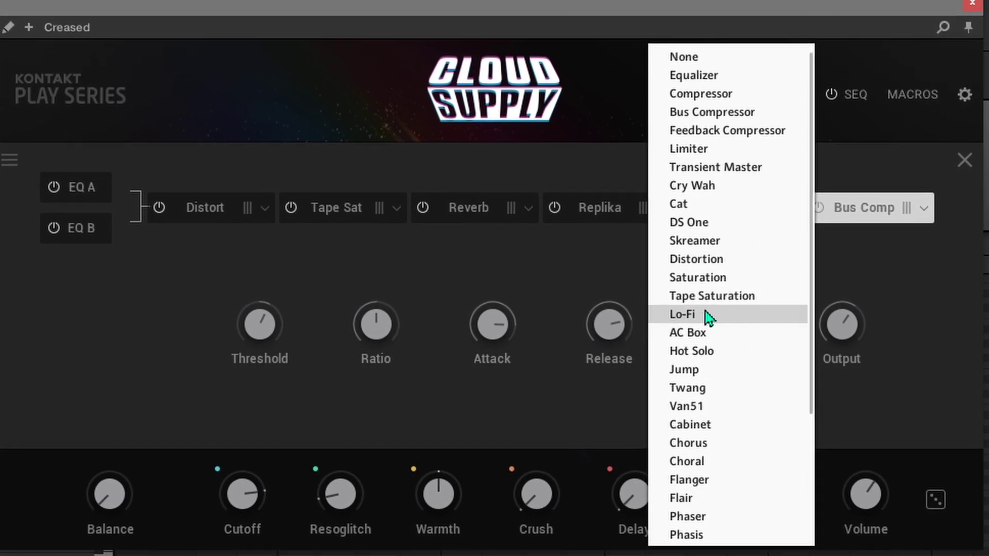
scroll(716, 371, down, 3)
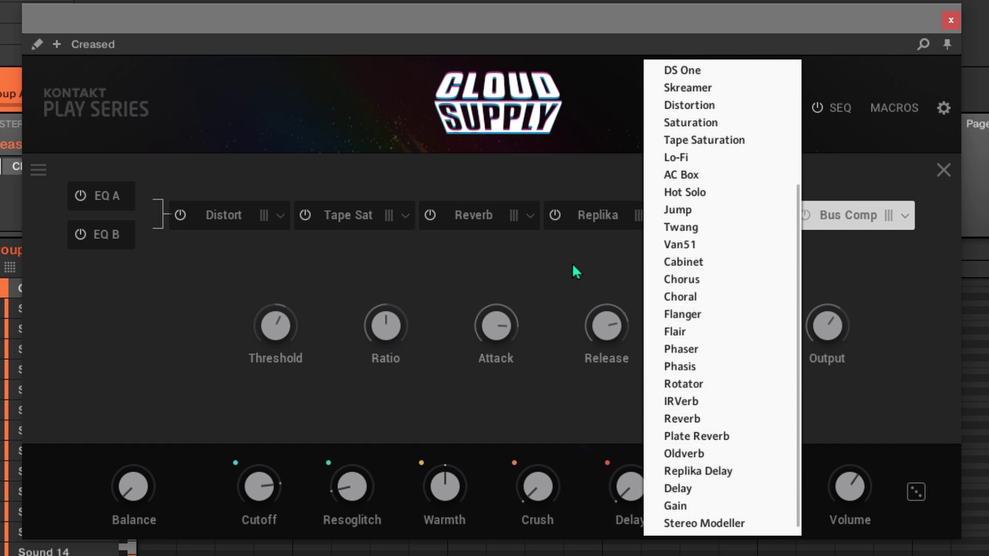
Look through the remaining effect types and the save, load and initialize options for FX unit and FX chain presets.
scroll(740, 331, up, 2)
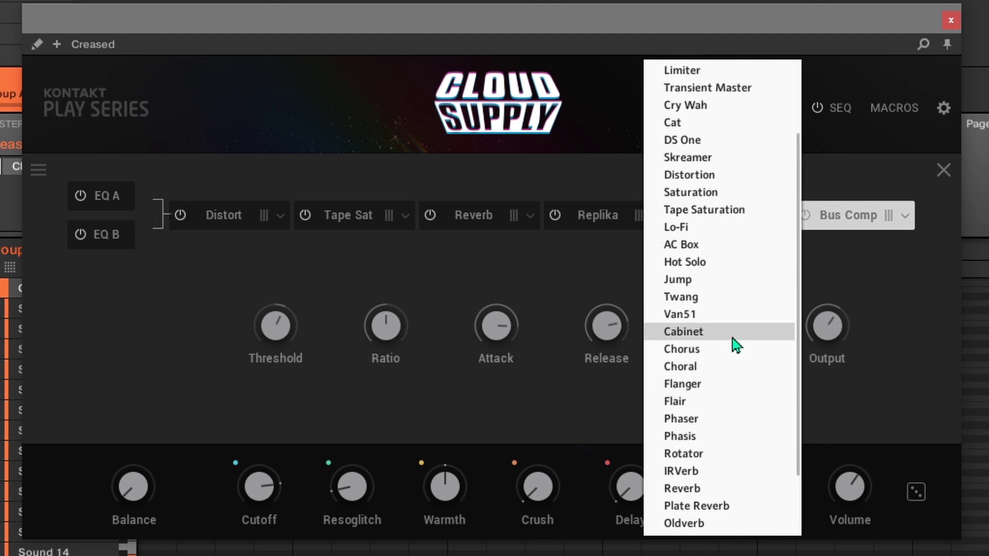
click(552, 269)
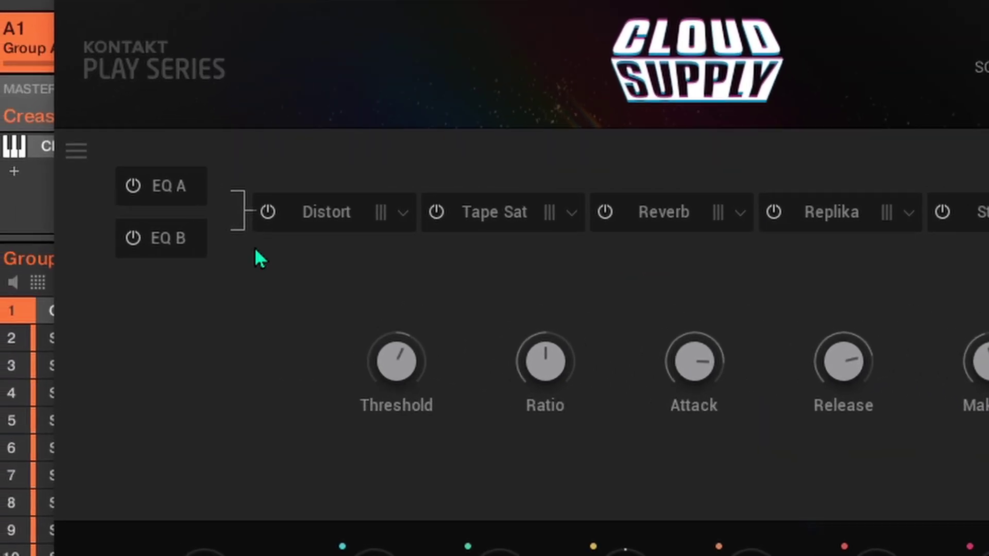
click(77, 153)
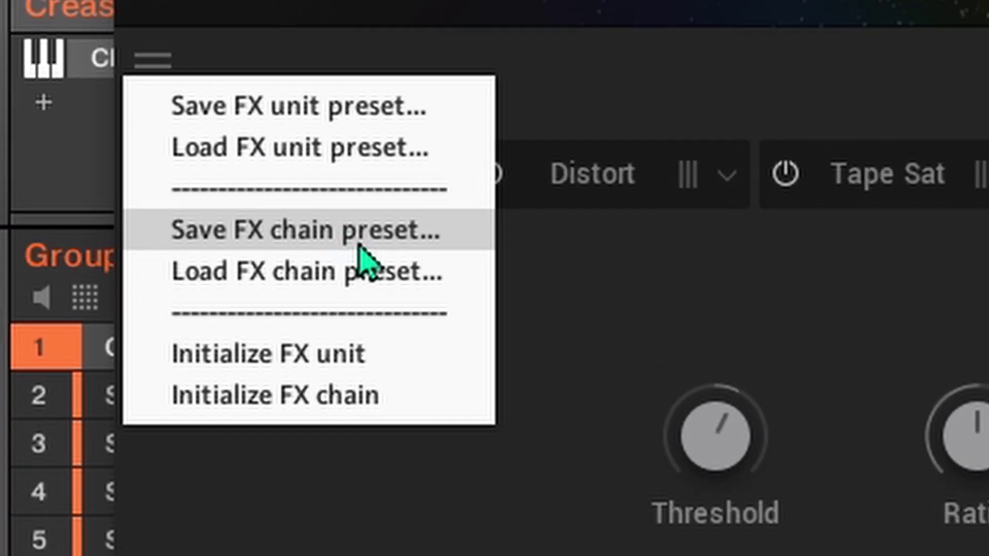
click(510, 255)
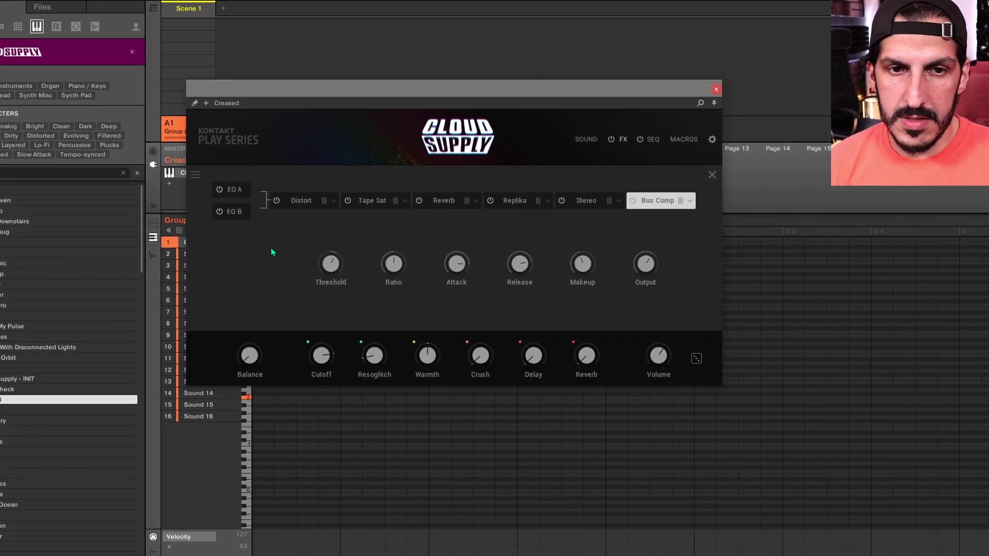
click(223, 191)
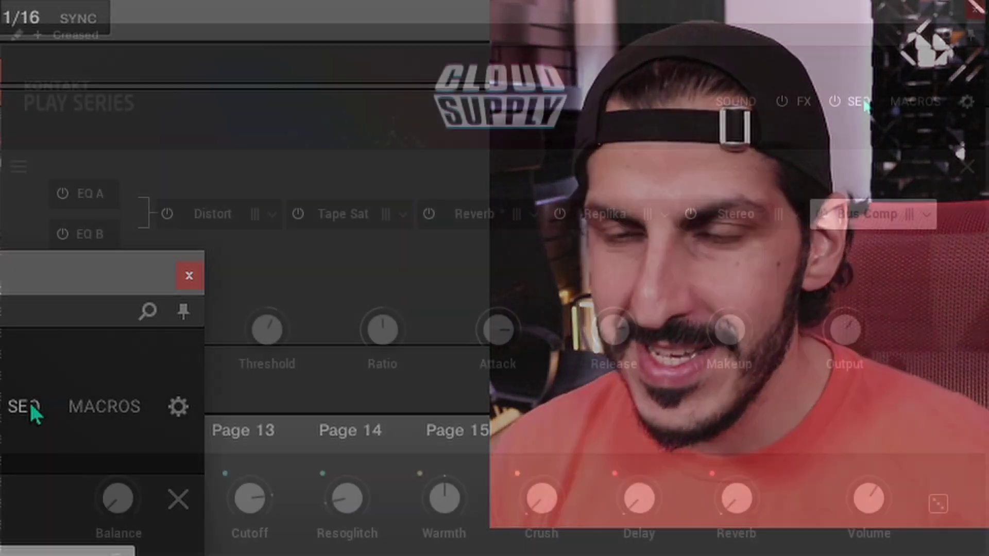
Open the sequencer and look through its options for saving, loading and initializing sequences.
click(855, 101)
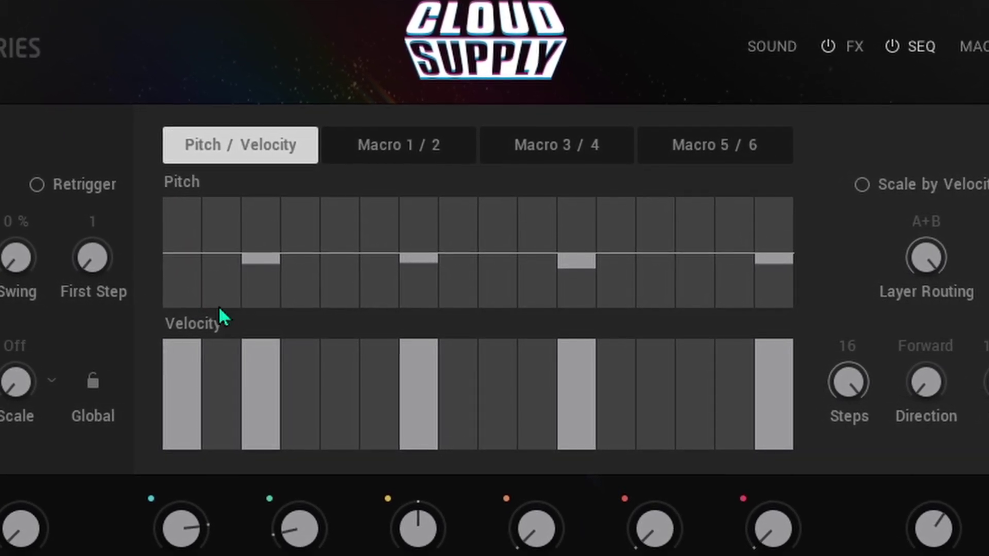
click(19, 164)
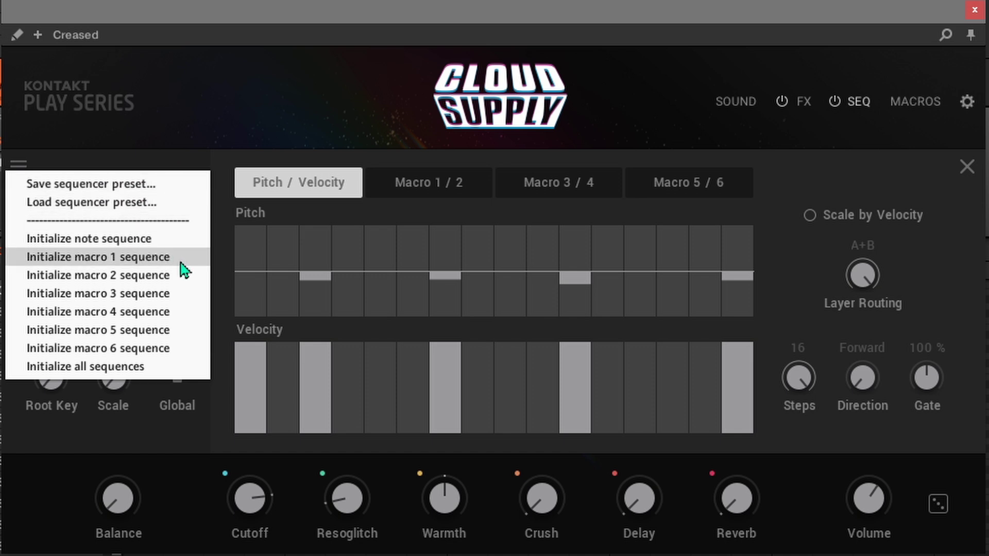
click(163, 262)
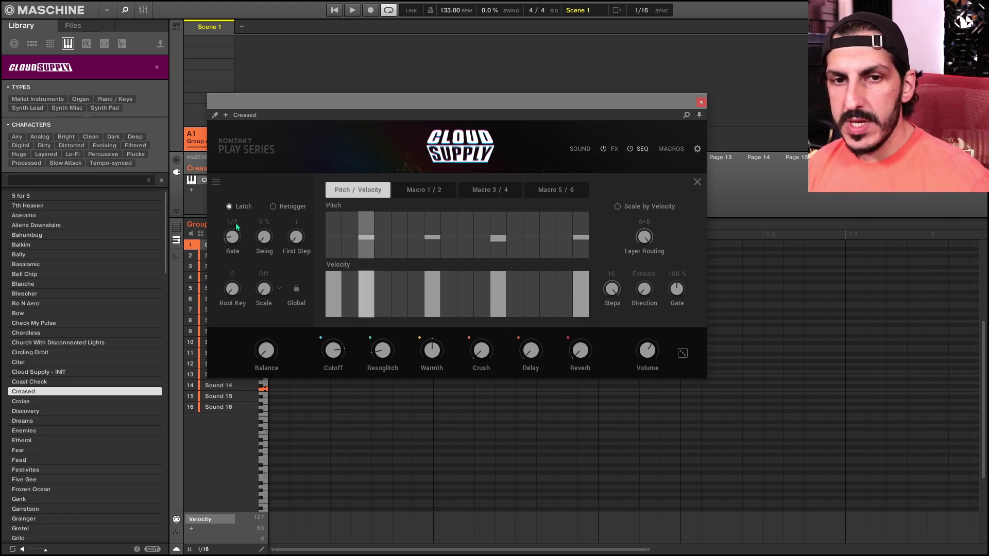
Demonstrate the sequencer's Latch and Retrigger options by toggling them, and switch both off.
click(230, 207)
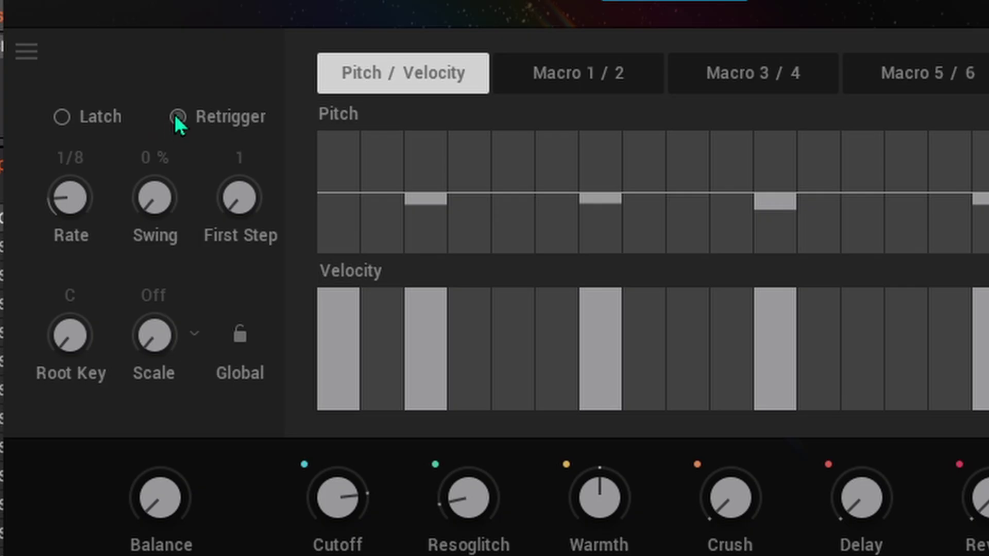
click(272, 206)
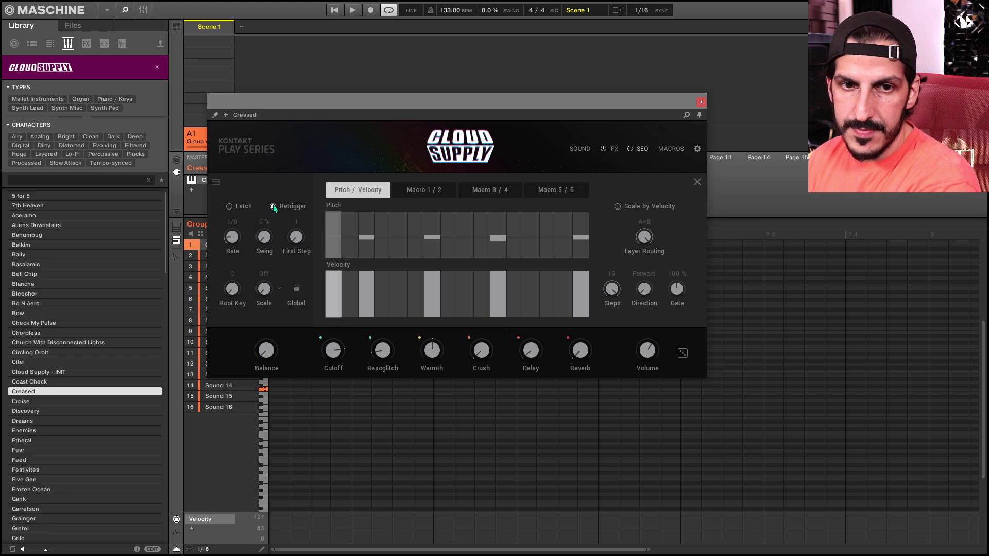
click(274, 205)
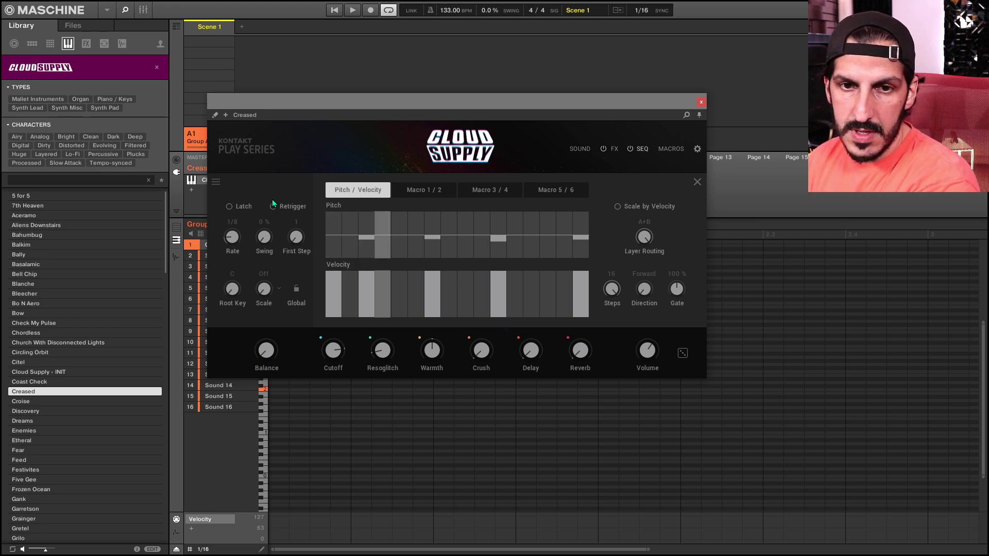
click(274, 207)
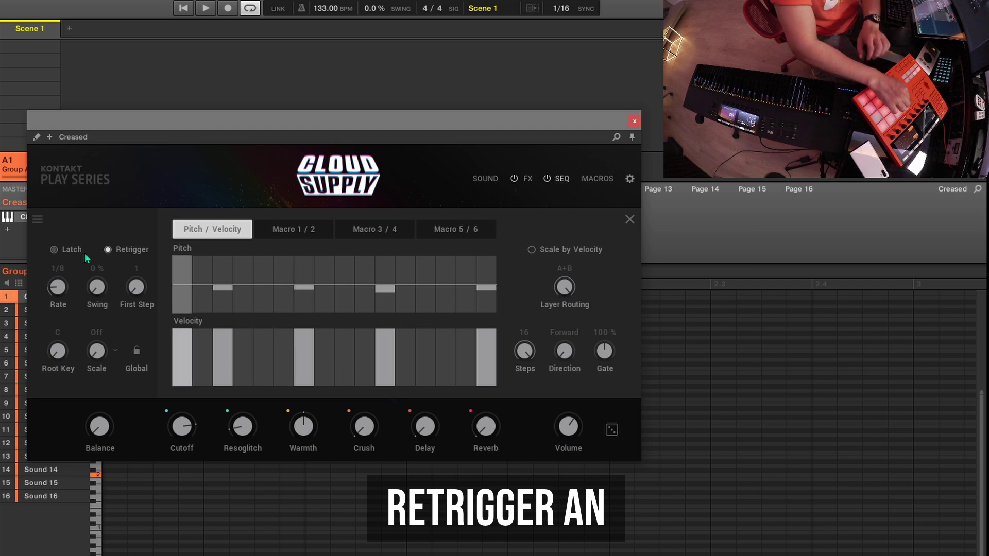
click(118, 251)
click(116, 249)
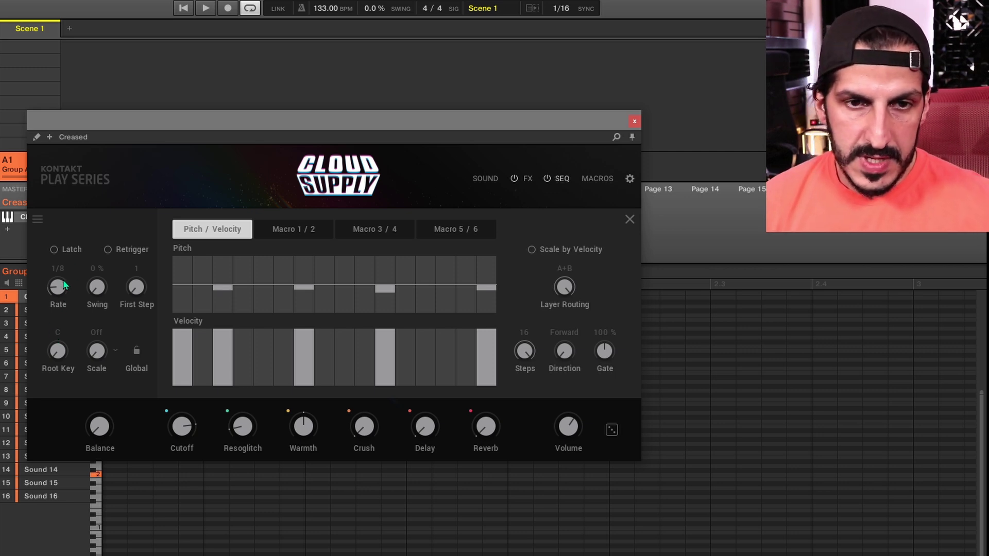
Demonstrate the sequencer's Rate at 1/16 and 1/4, and return it to 1/8.
drag(63, 292, 65, 183)
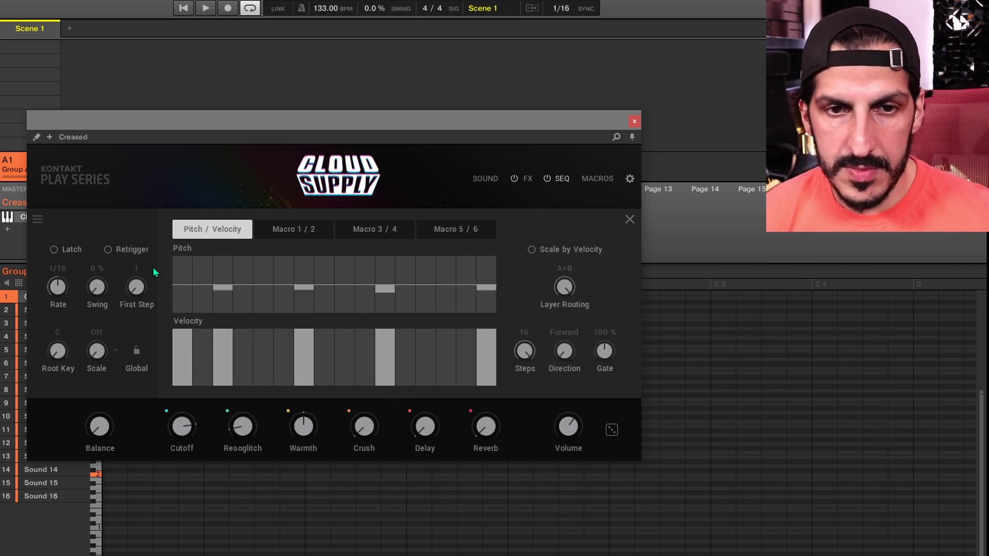
drag(60, 323, 54, 386)
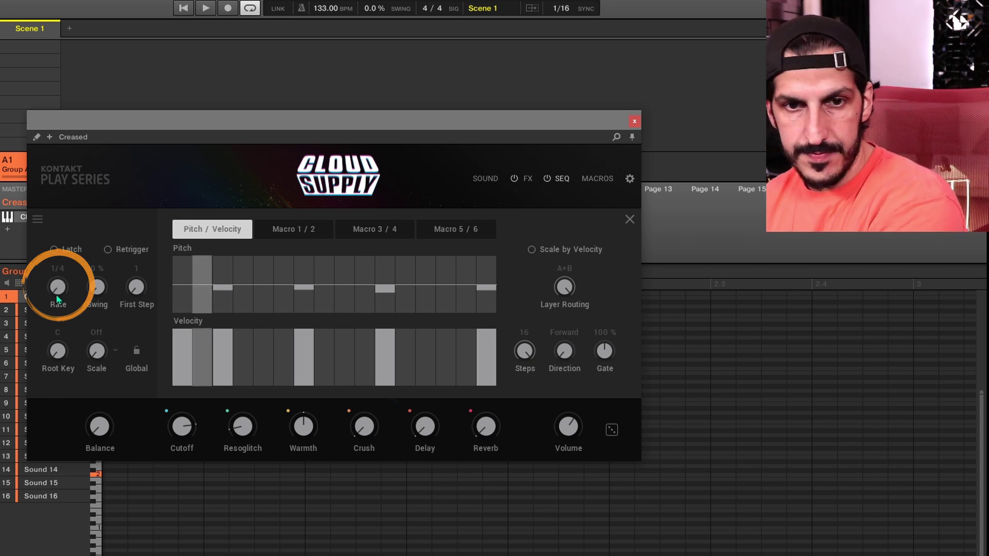
drag(59, 287, 78, 250)
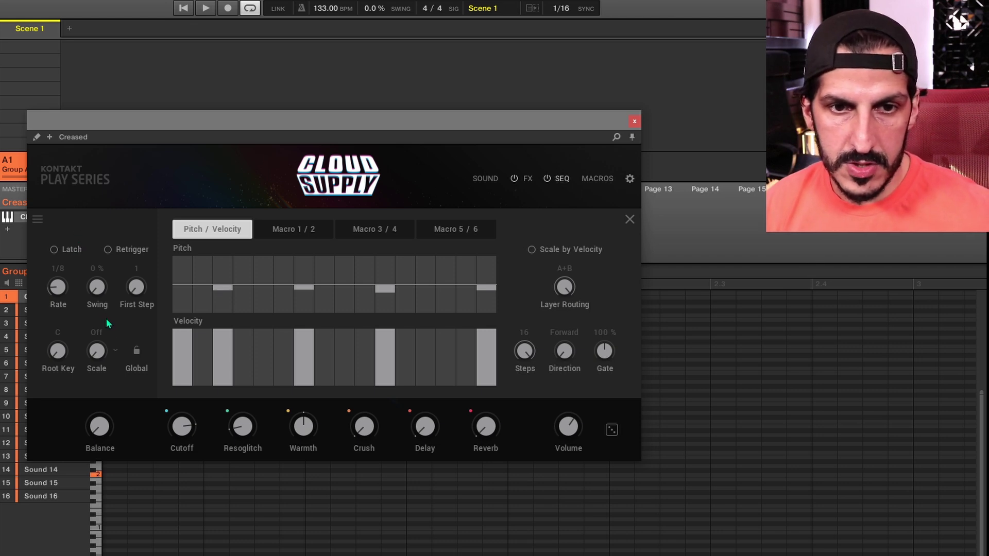
Demonstrate the sequencer's Swing at 27 % and 50 %, and return it to 0 %.
drag(101, 289, 102, 279)
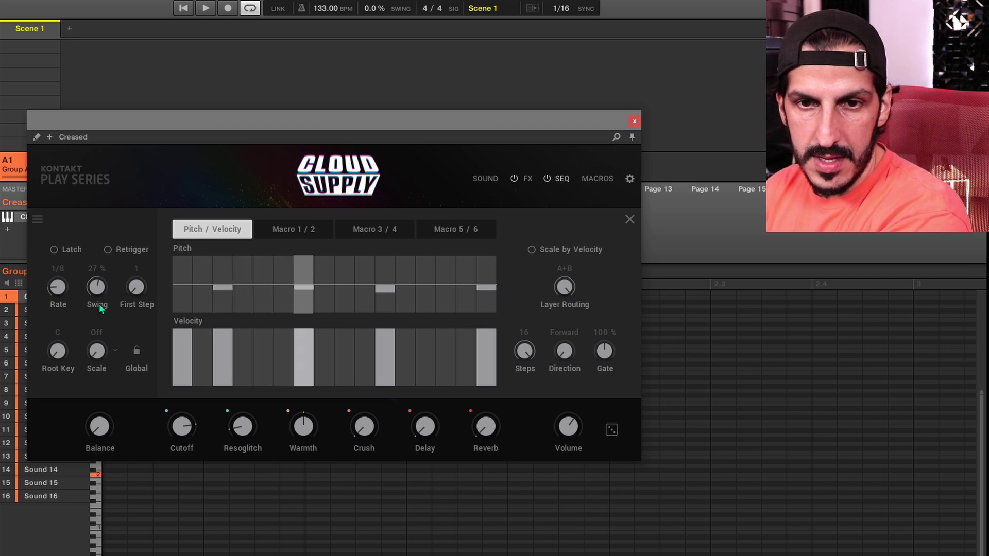
drag(95, 291, 107, 215)
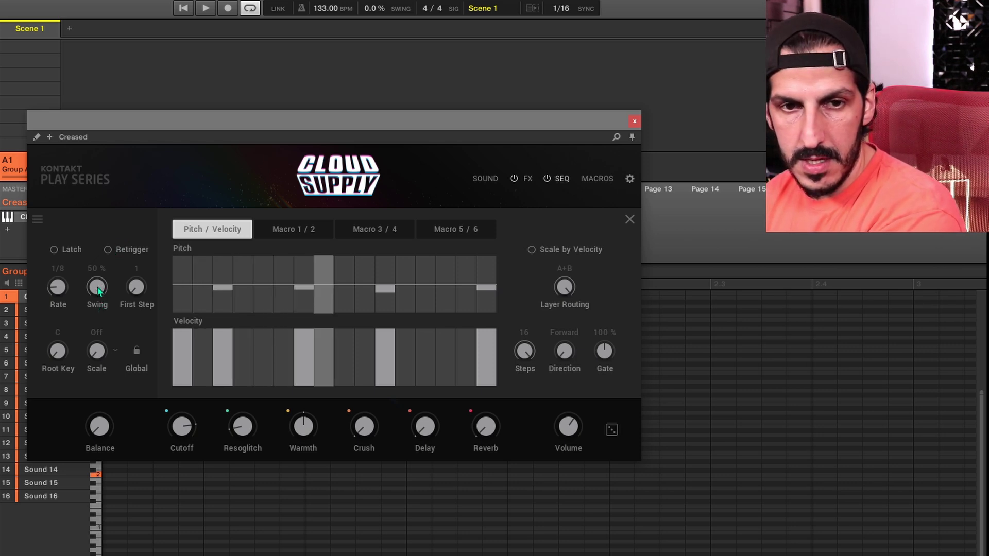
drag(98, 291, 92, 345)
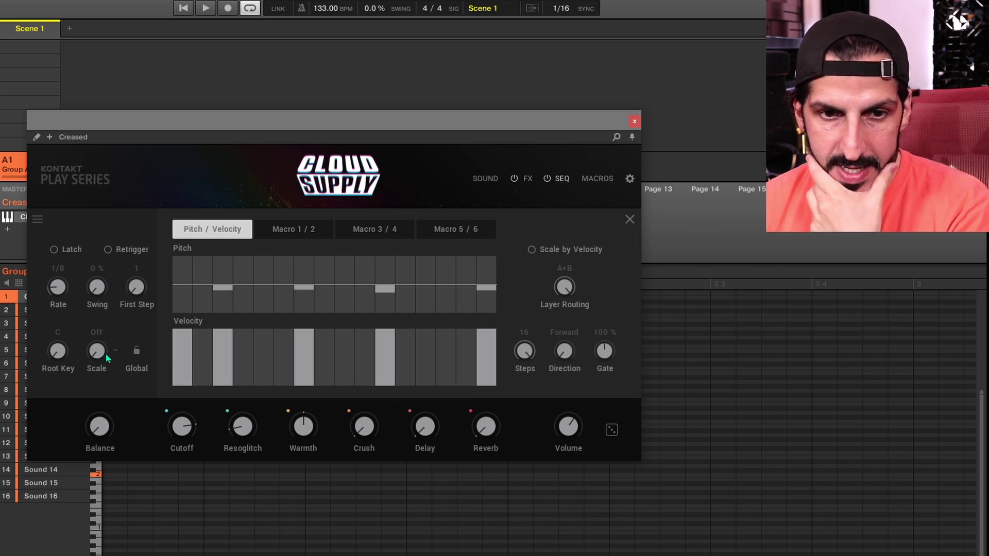
drag(101, 353, 137, 358)
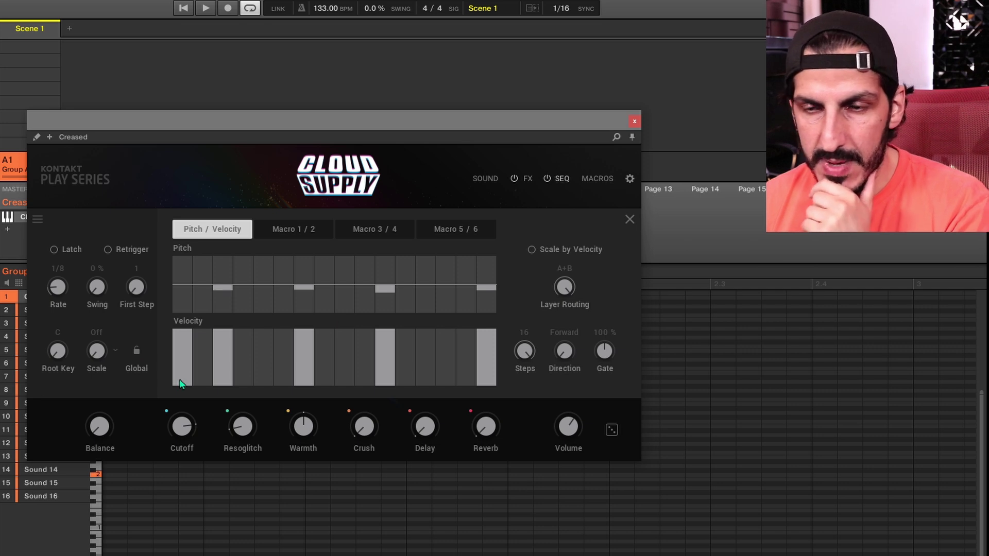
Examine the sequencer's Pitch / Velocity lanes and the modulation lanes for Macro 1 / 2, Macro 3 / 4 and Macro 5 / 6.
click(295, 233)
click(228, 231)
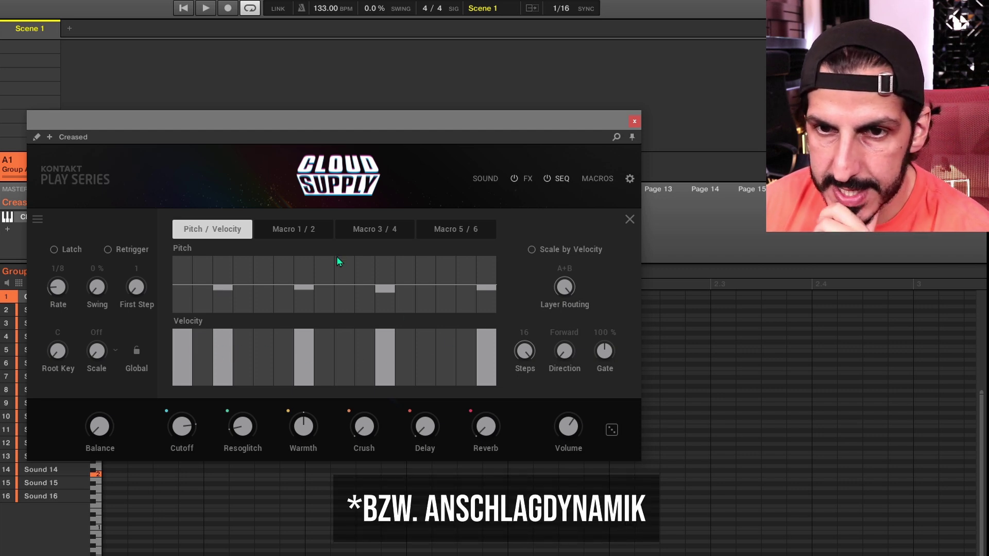
click(293, 230)
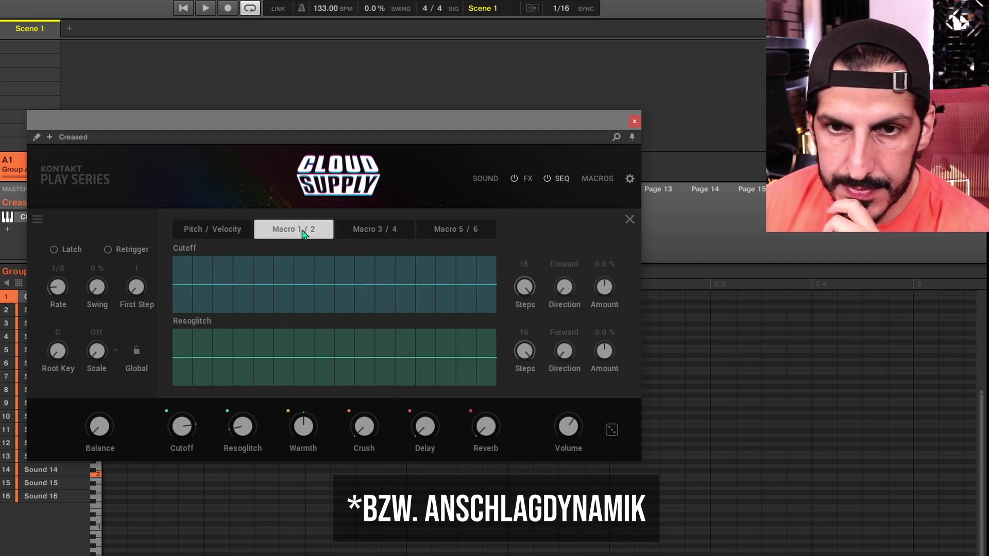
click(371, 228)
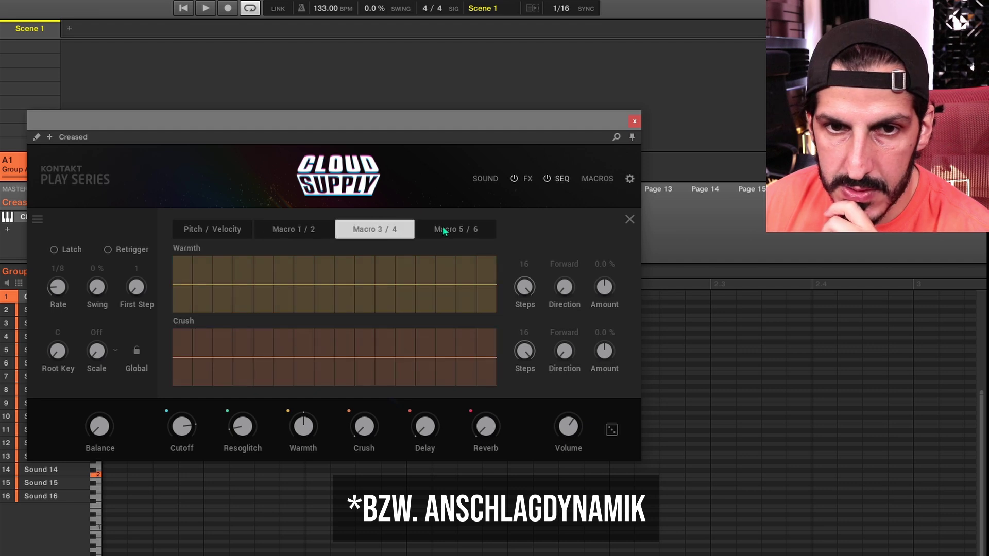
click(301, 233)
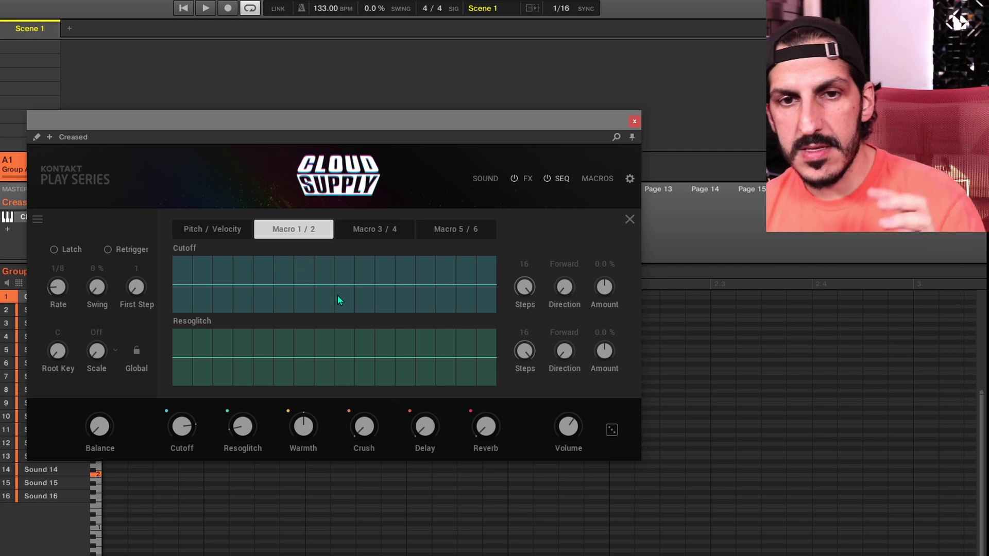
click(350, 228)
click(481, 228)
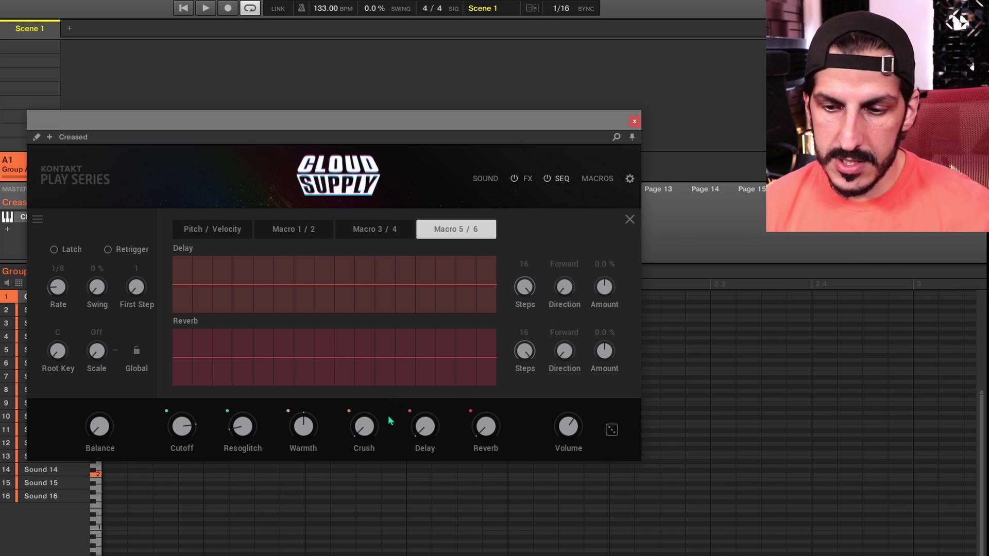
click(313, 227)
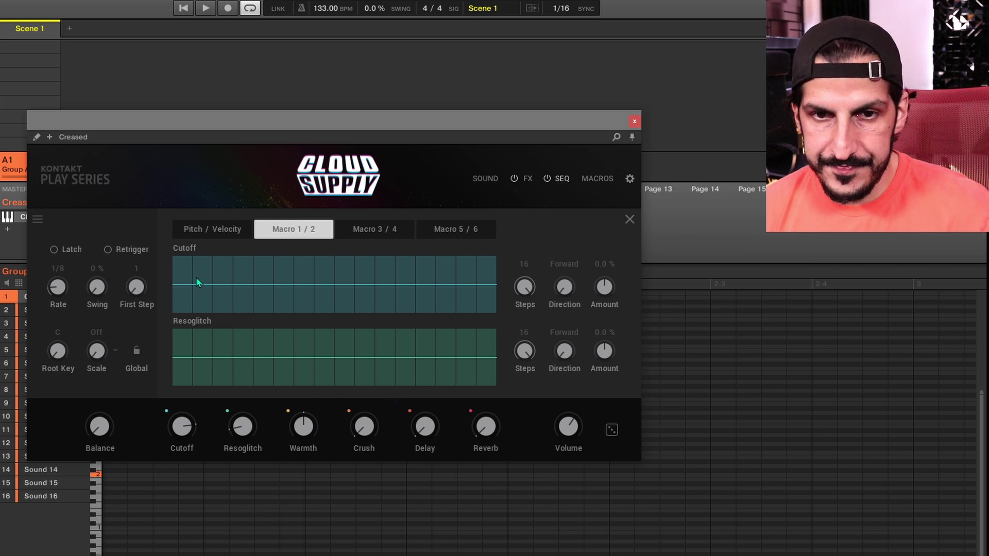
click(204, 233)
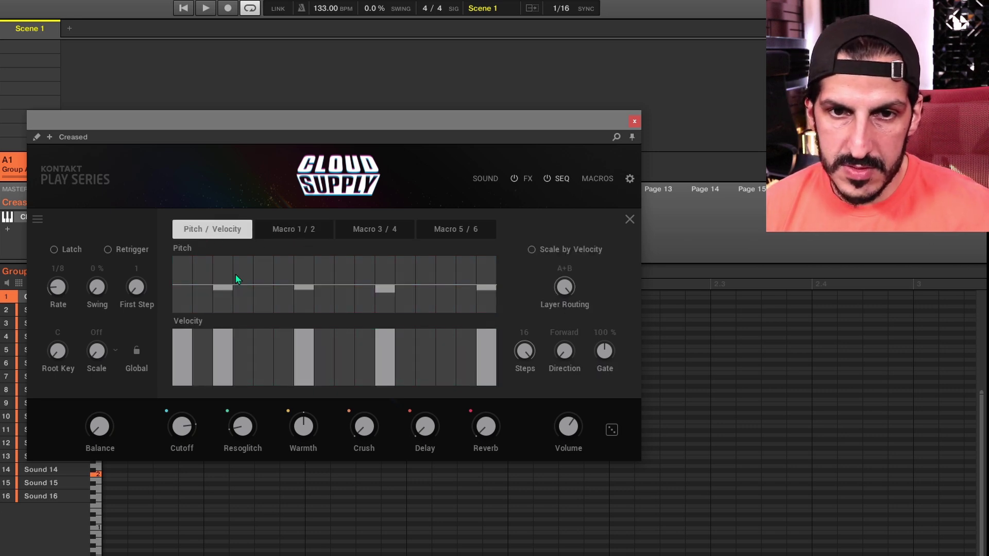
In the Macro 1 / 2 sequences, lower Cutoff step 3 to near its minimum and raise Resoglitch step 3 to its maximum.
click(295, 230)
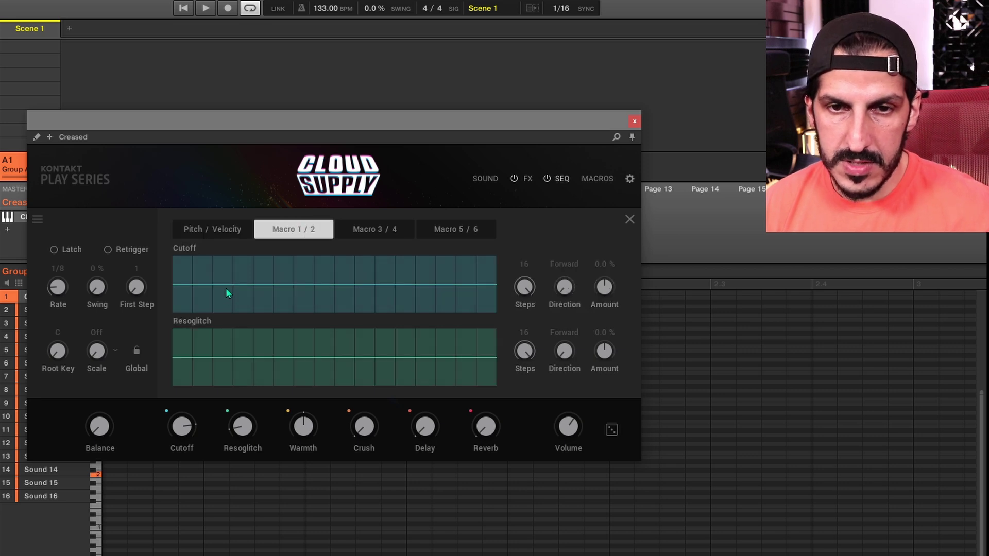
drag(226, 290, 231, 252)
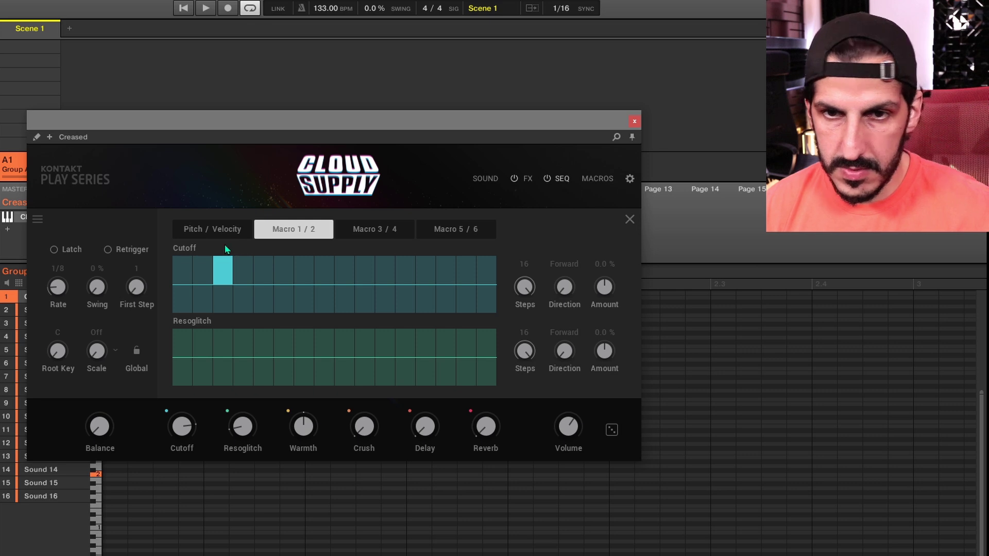
drag(212, 289, 208, 345)
drag(206, 305, 197, 289)
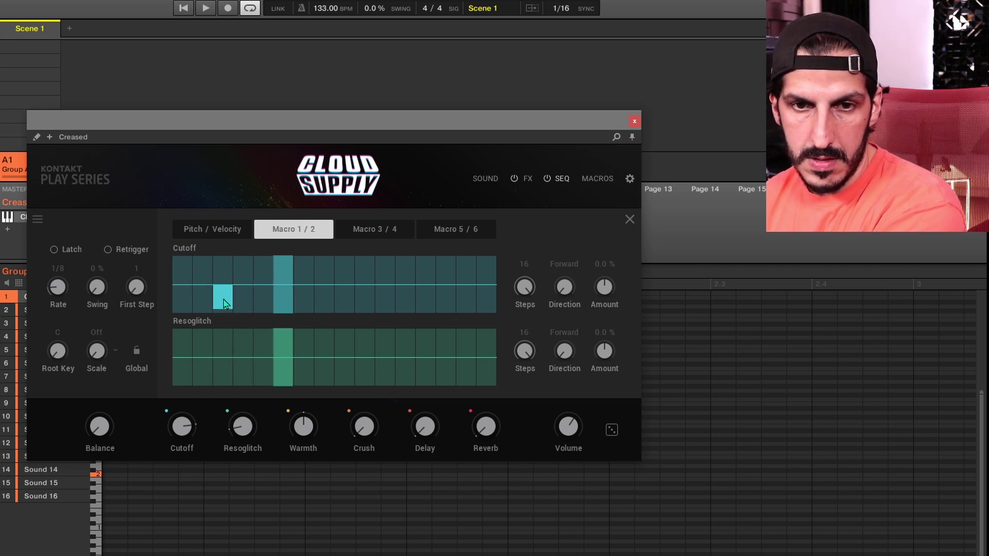
drag(224, 343, 232, 318)
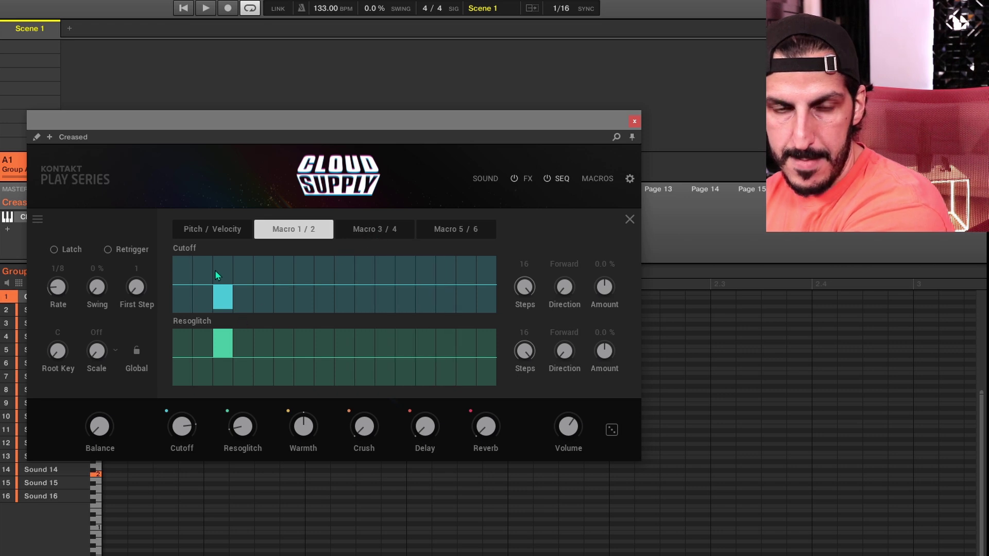
Raise Warmth step 7, Delay step 6 and Reverb step 7 to their maximum, and bring Delay step 7 back to nearly zero.
drag(295, 276, 304, 243)
click(366, 227)
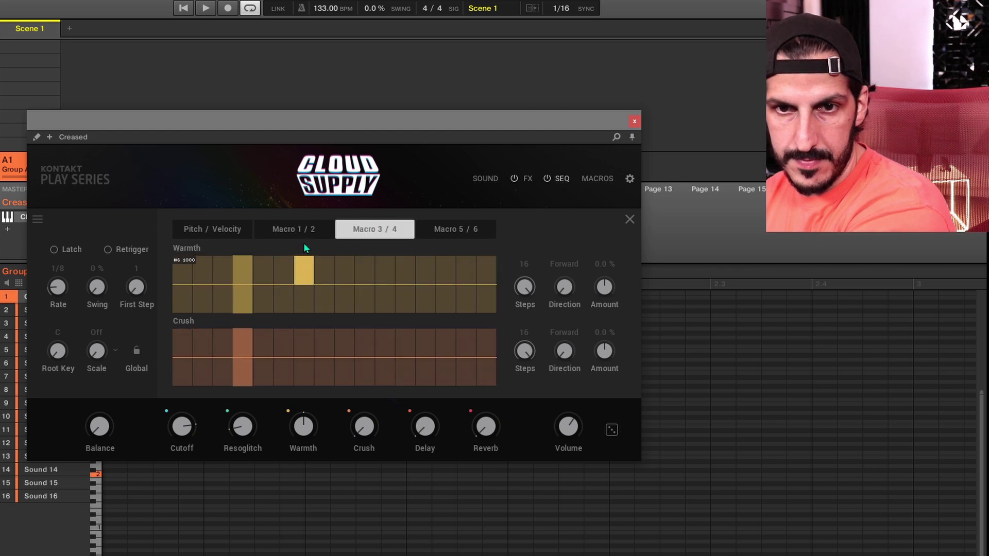
click(456, 227)
drag(306, 269, 302, 235)
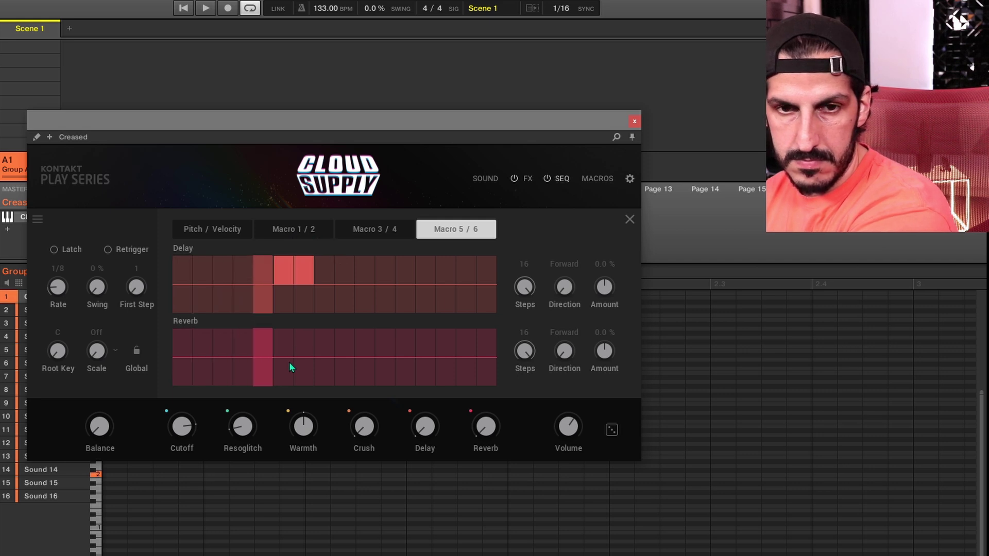
drag(309, 342, 320, 328)
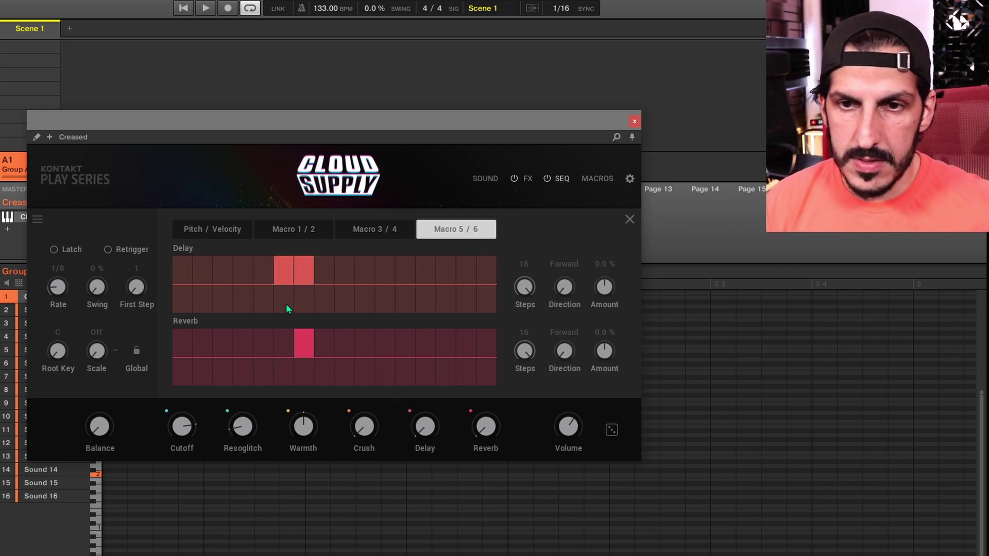
click(297, 283)
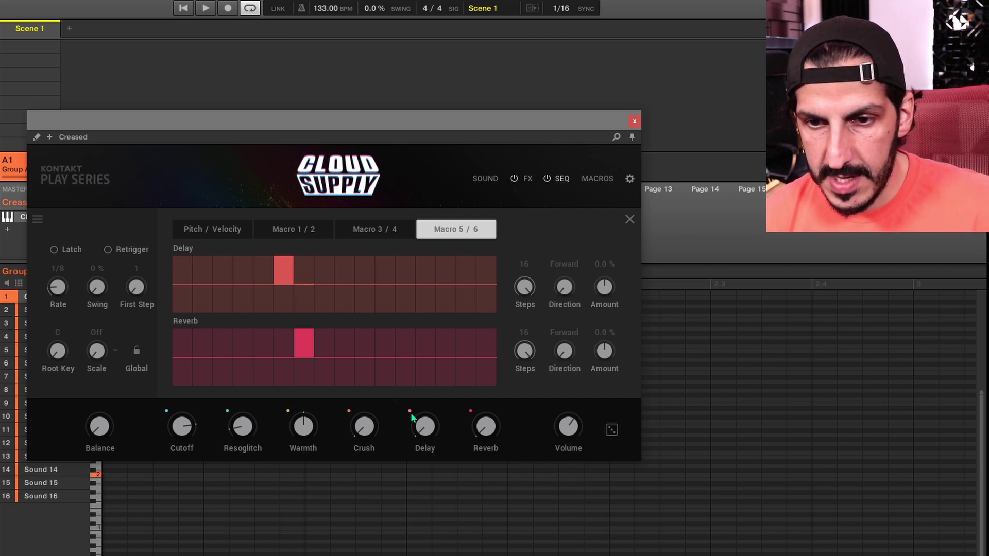
Examine the macro assignments for Cutoff, Resoglitch, Warmth, Crush, Delay and Reverb, and close the macro view.
mouse_move(410, 420)
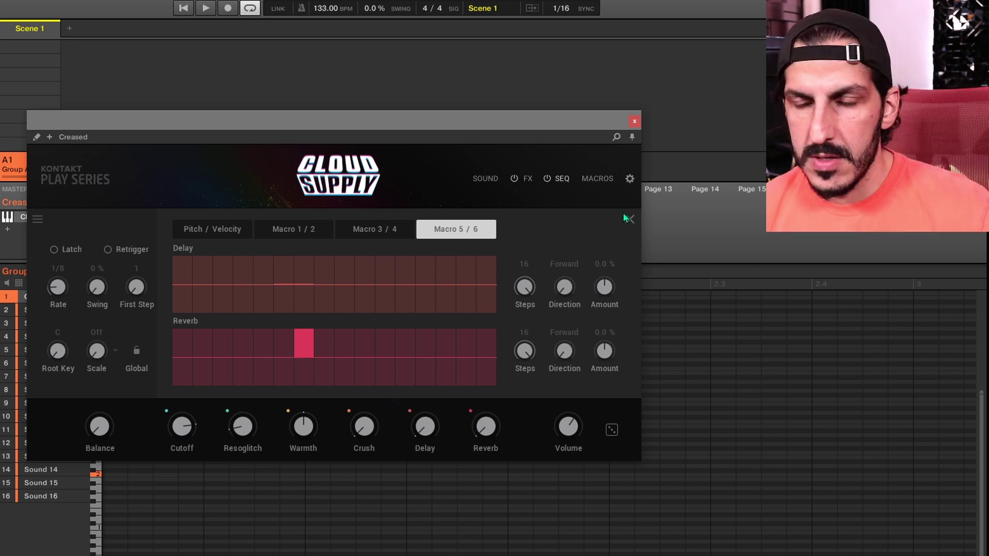
click(563, 178)
click(599, 178)
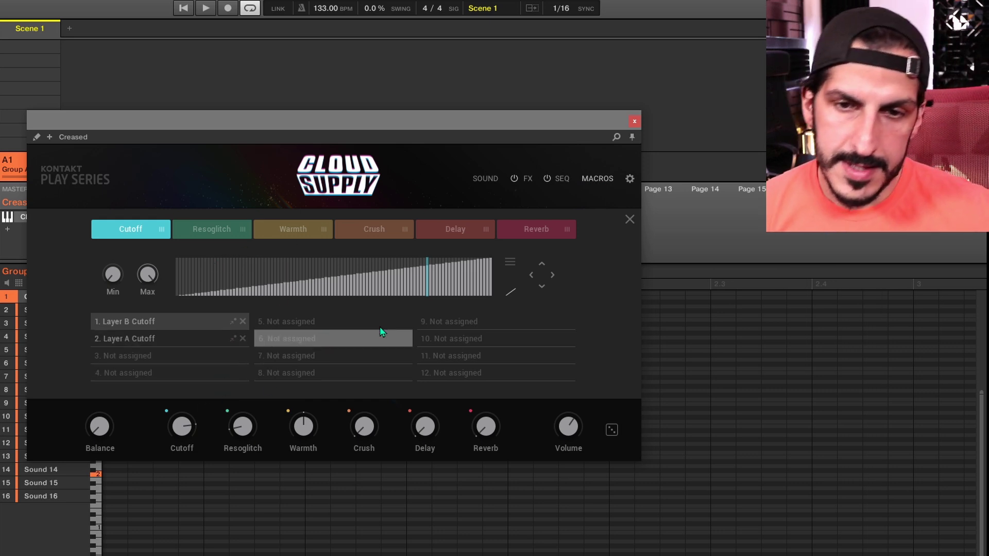
click(211, 227)
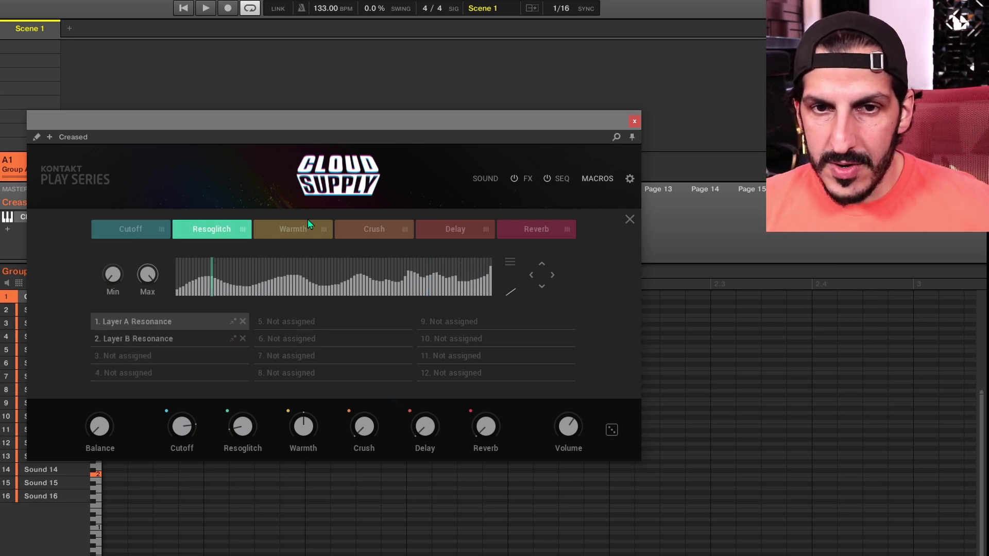
click(294, 230)
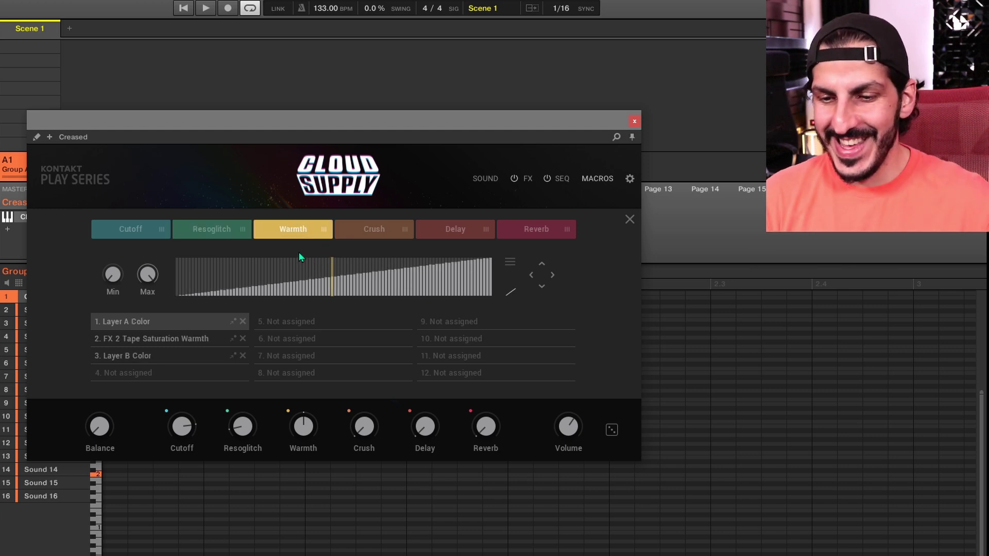
click(361, 228)
click(449, 233)
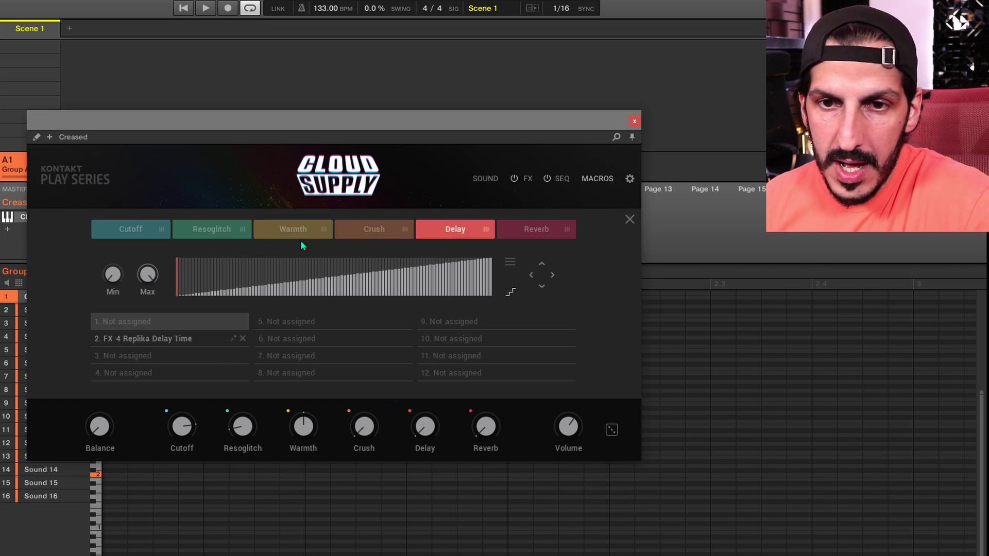
click(537, 235)
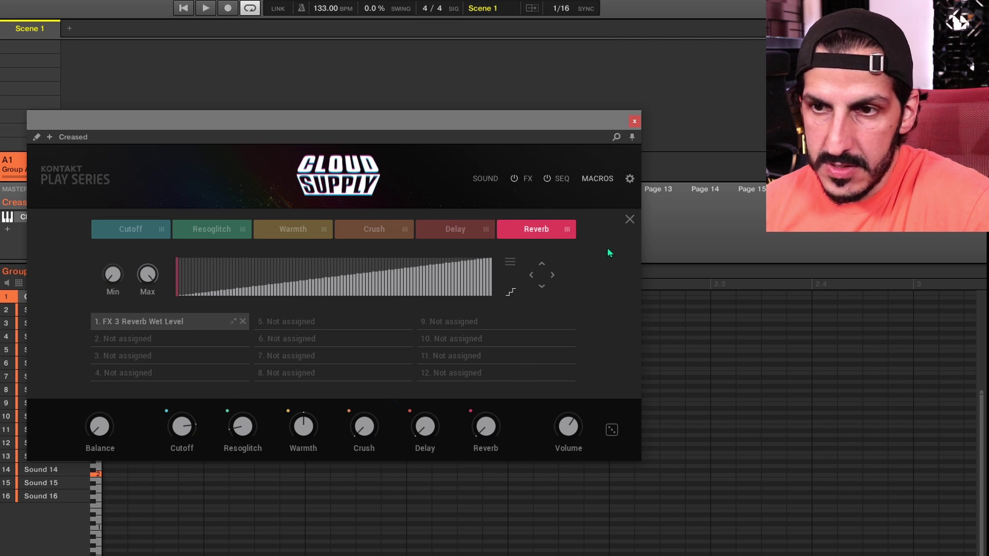
click(628, 220)
View Layer A's sound settings, browse the pages of sound sources available for it, and return to the main instrument view.
click(485, 179)
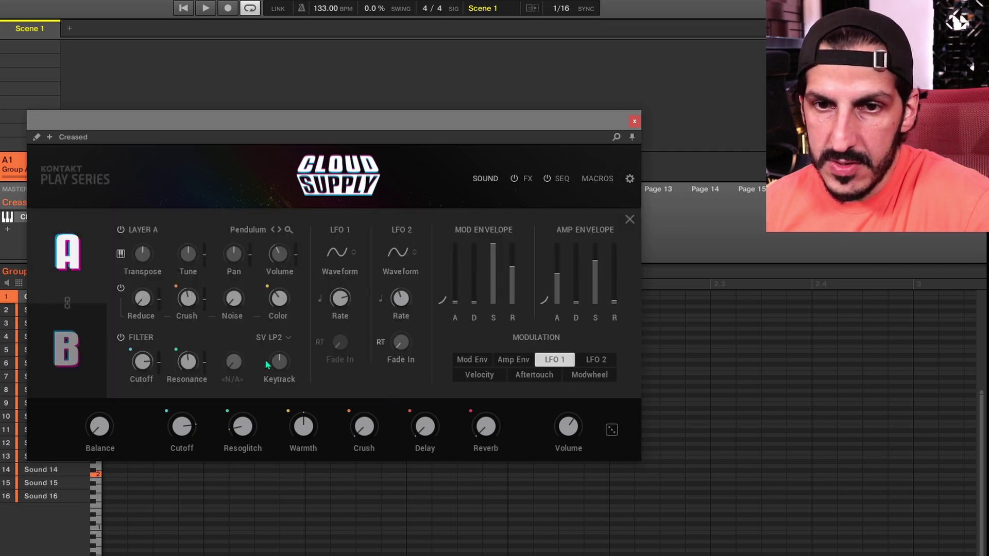
click(490, 185)
click(106, 247)
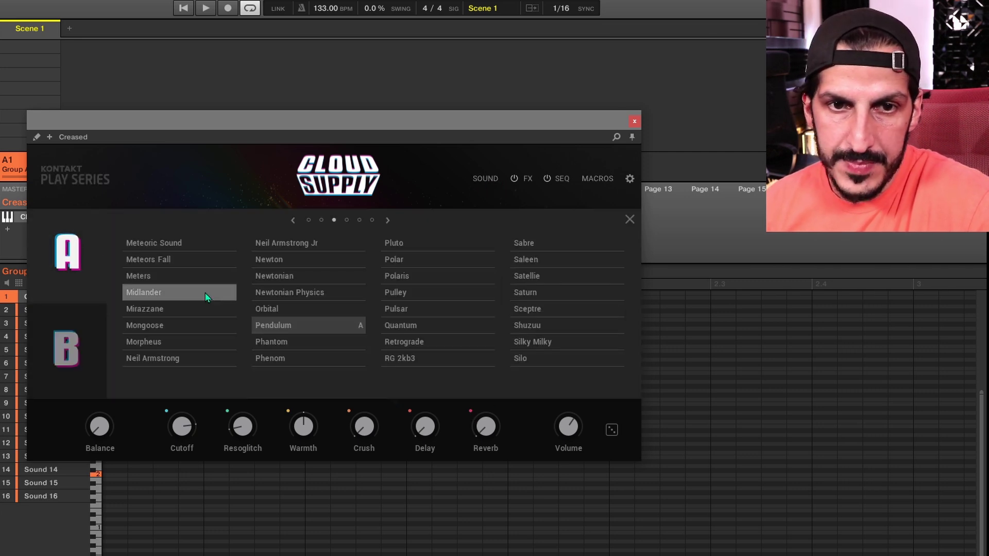
click(292, 220)
click(292, 220)
click(292, 220)
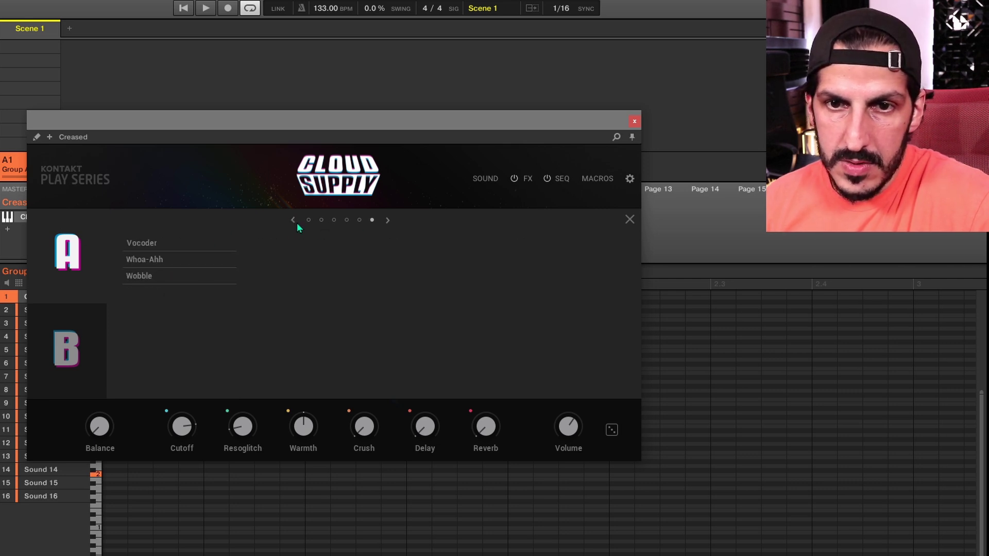
click(294, 221)
click(294, 221)
click(293, 222)
click(293, 222)
click(293, 222)
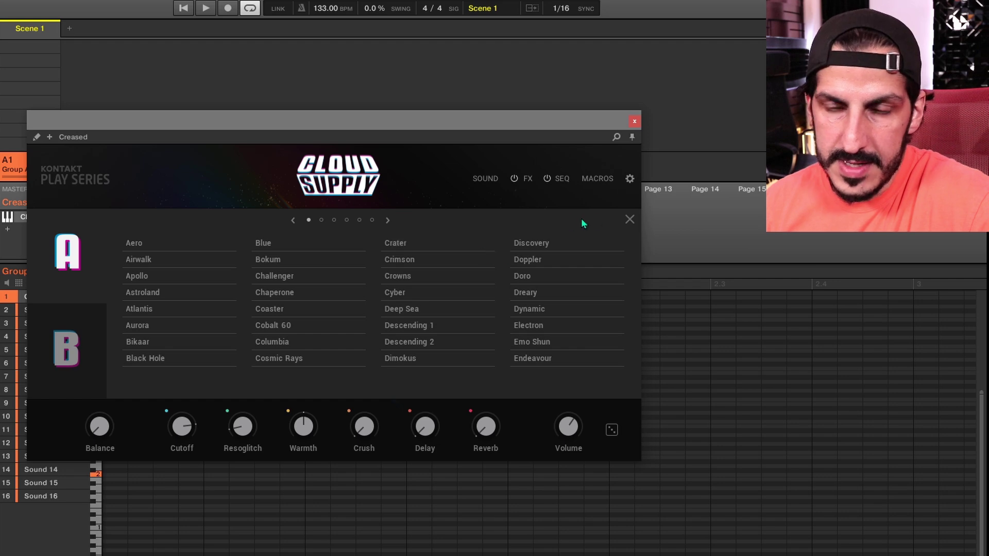
click(630, 220)
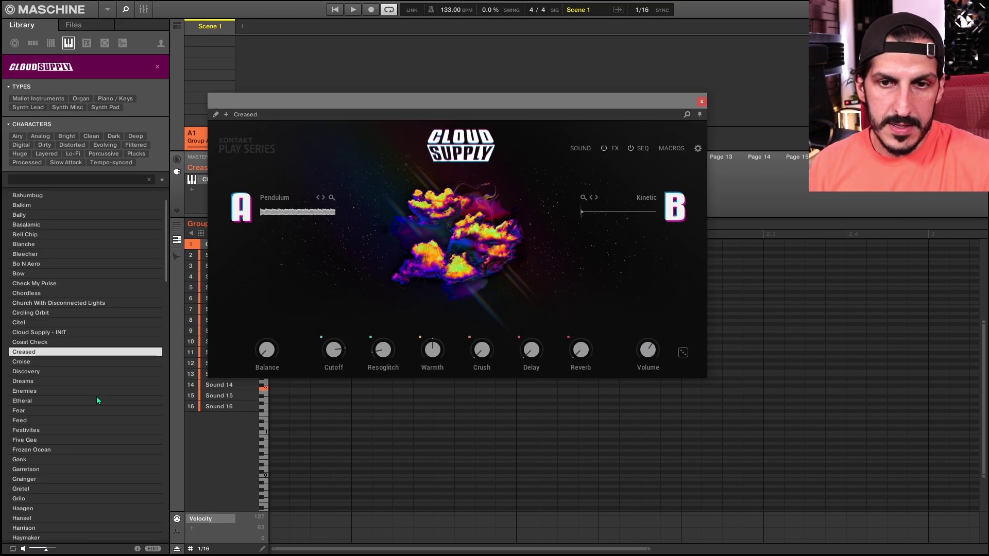
Go to the end part of the preset list and preview presets from Suflex to Tapper, including Sulfer, Swaze, Syna and Switzerland.
scroll(91, 389, down, 20)
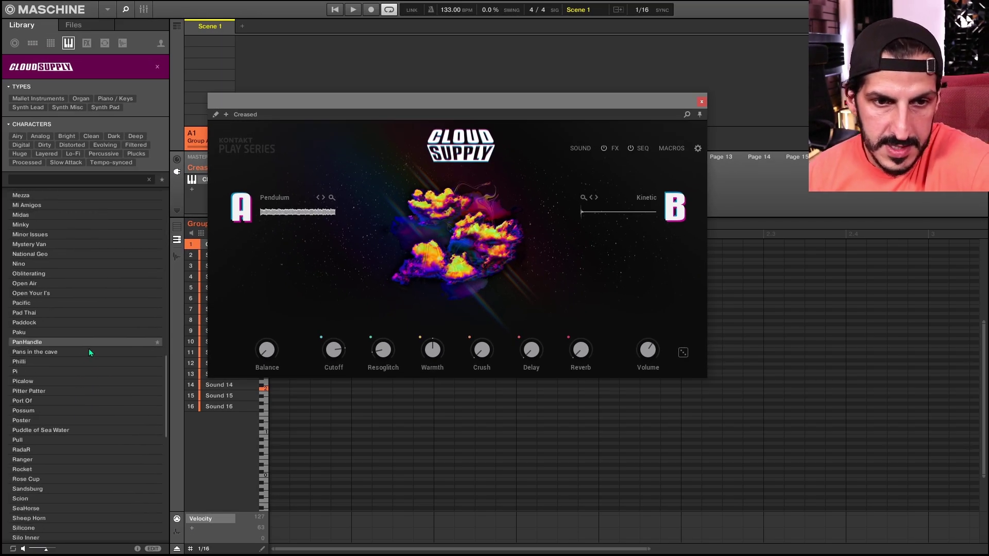
scroll(77, 372, down, 5)
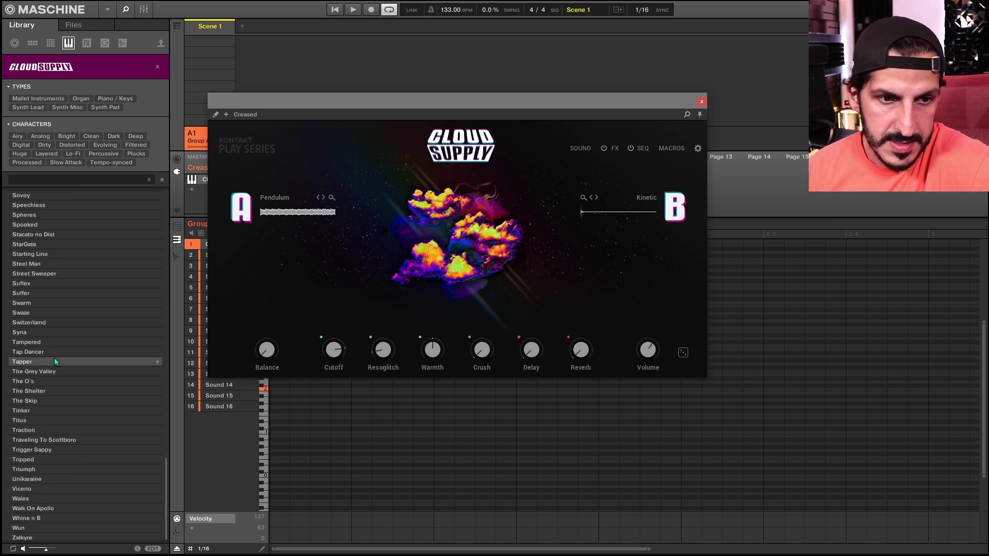
click(44, 284)
click(41, 293)
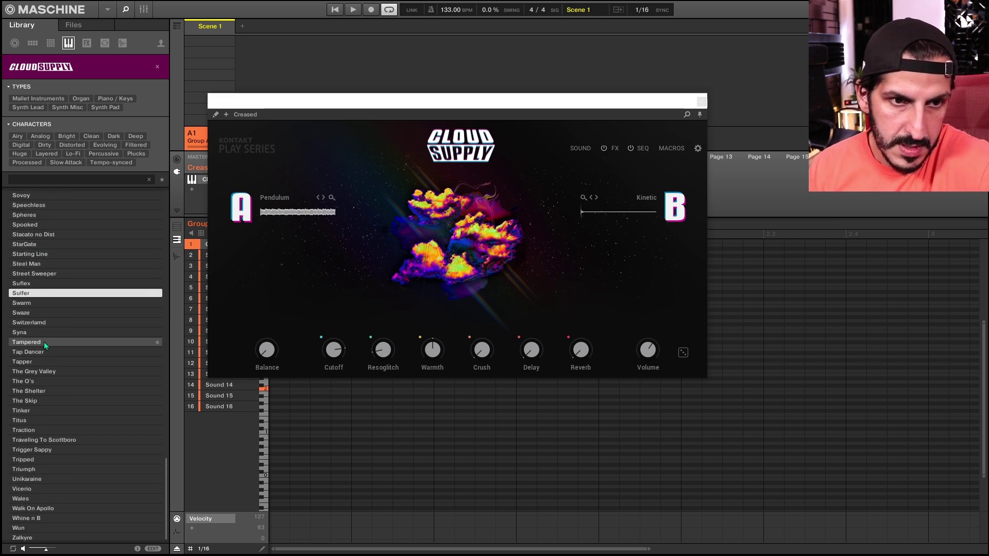
click(41, 312)
click(44, 332)
click(47, 324)
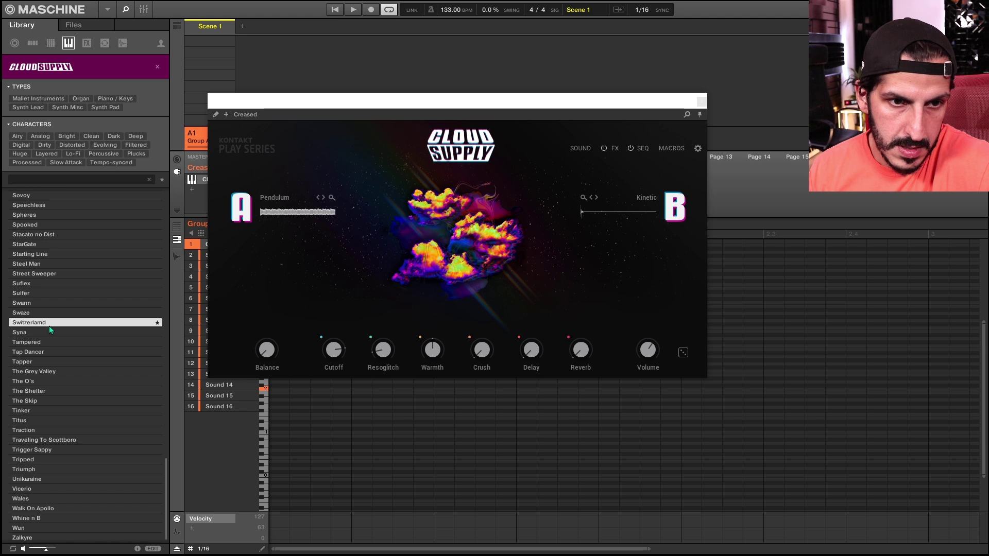
click(58, 361)
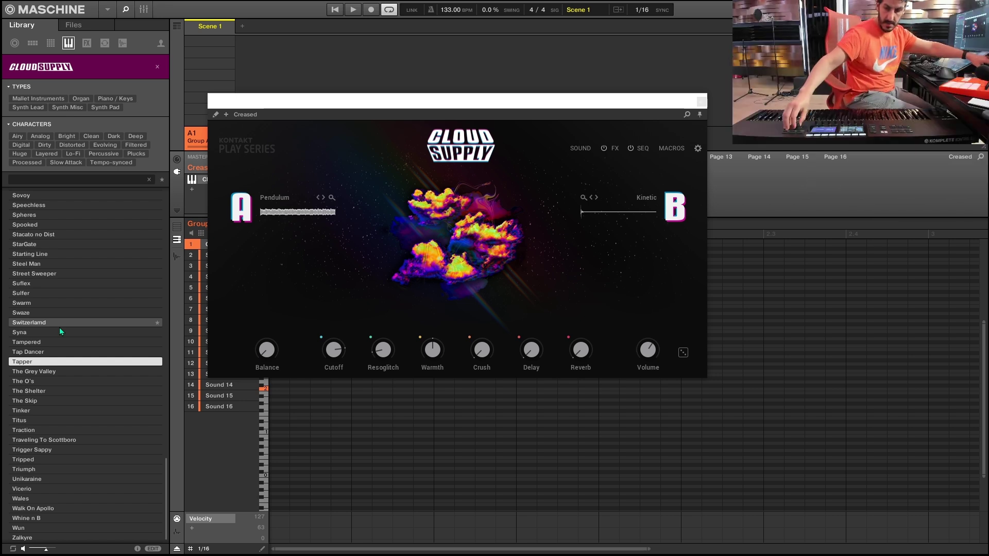
Preview the presets following Tapper one by one, through The Shelter, Tinker, Titus, Traction and Traveling To Scottboro to Trigger Sappy.
key(Down)
key(Down)
key(Down)
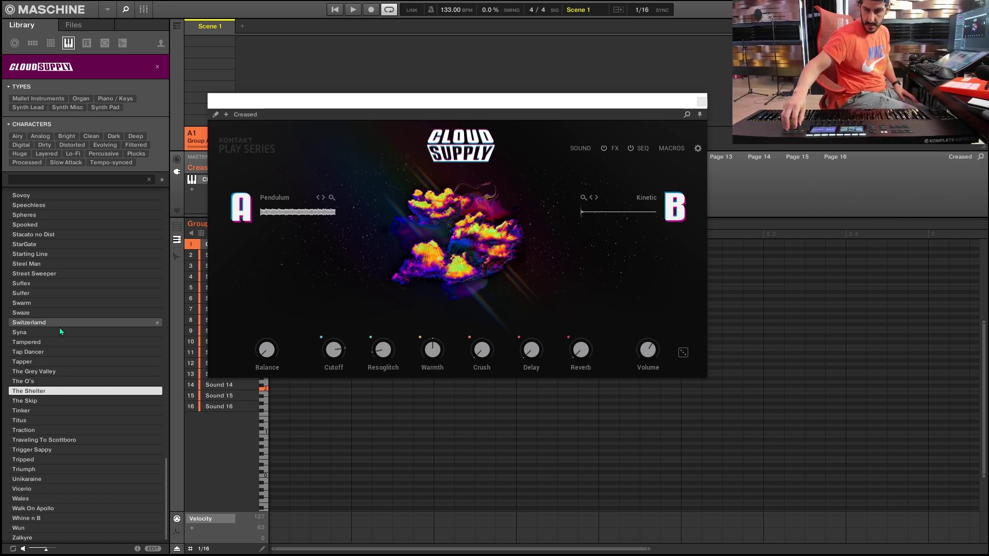
key(Down)
key(Down)
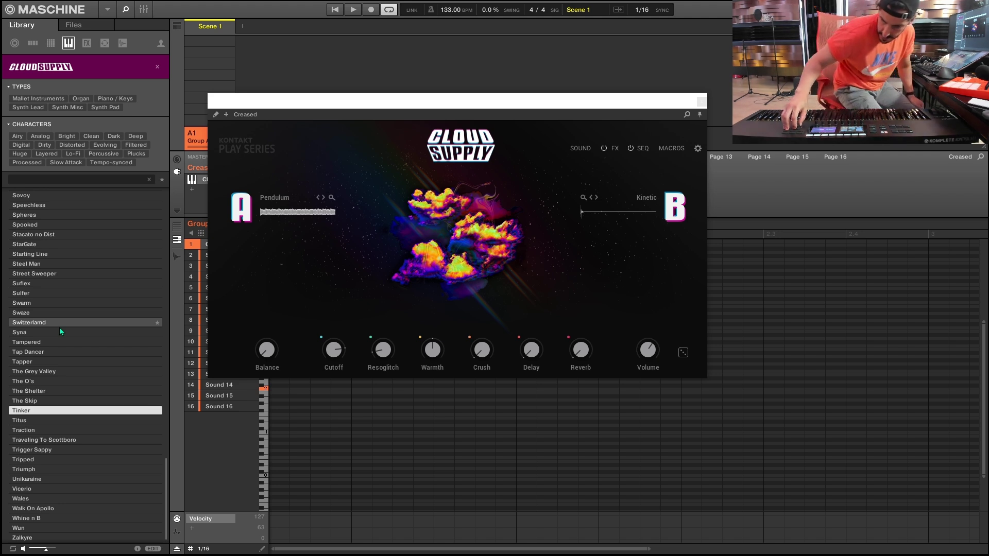
key(Down)
key(Up)
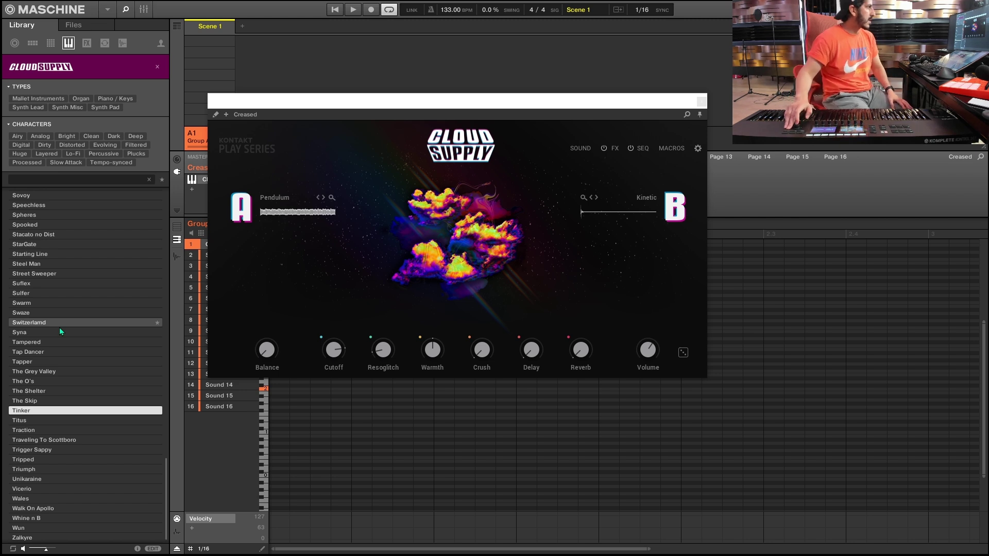
key(Down)
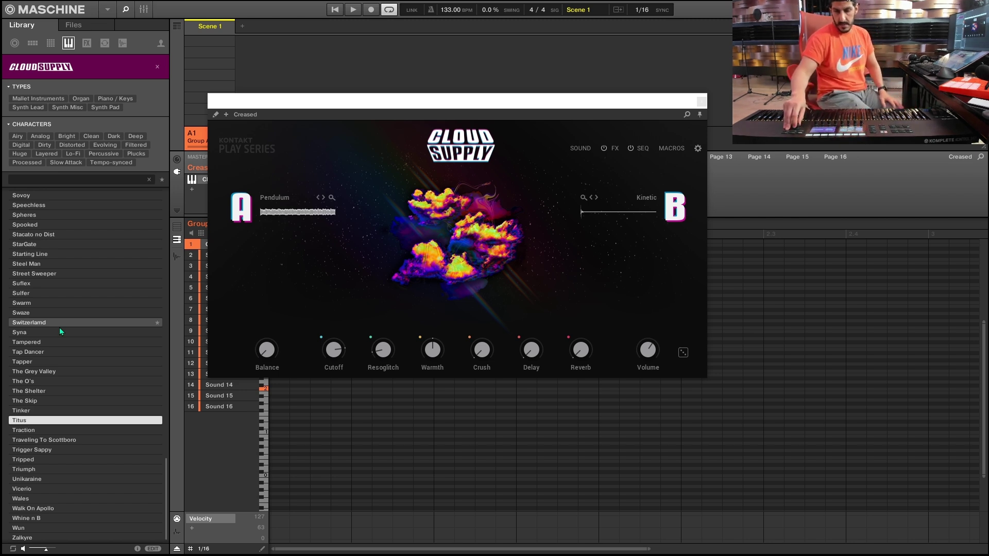
key(Down)
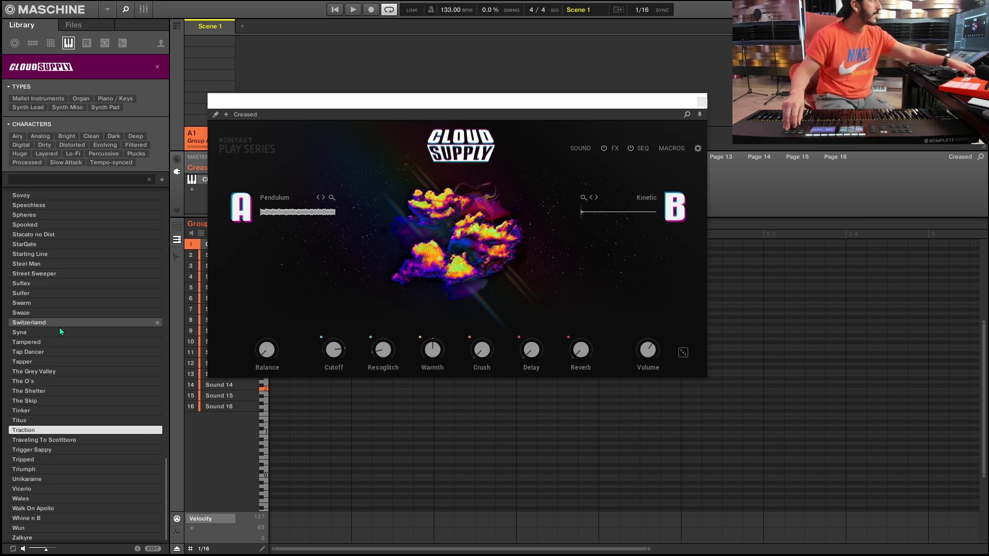
key(Down)
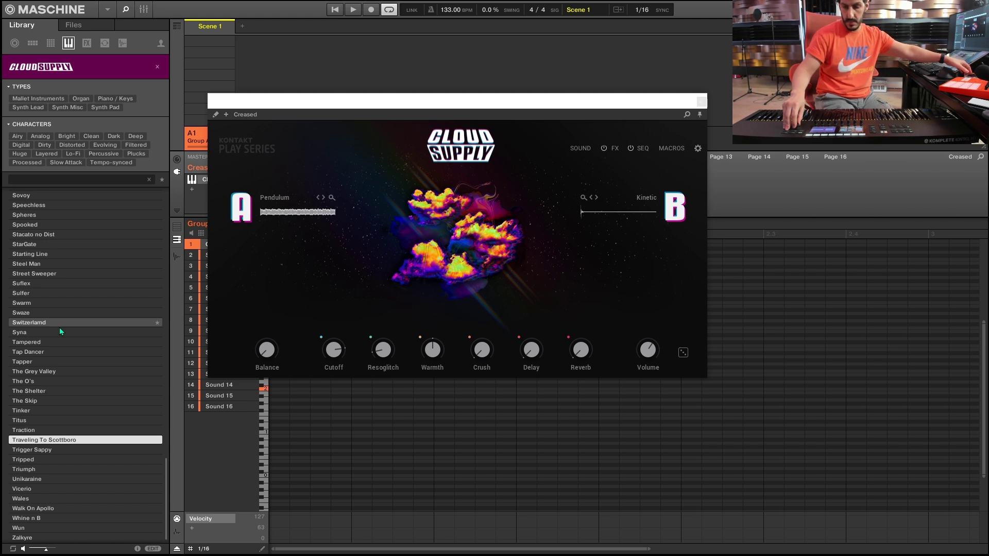
key(Down)
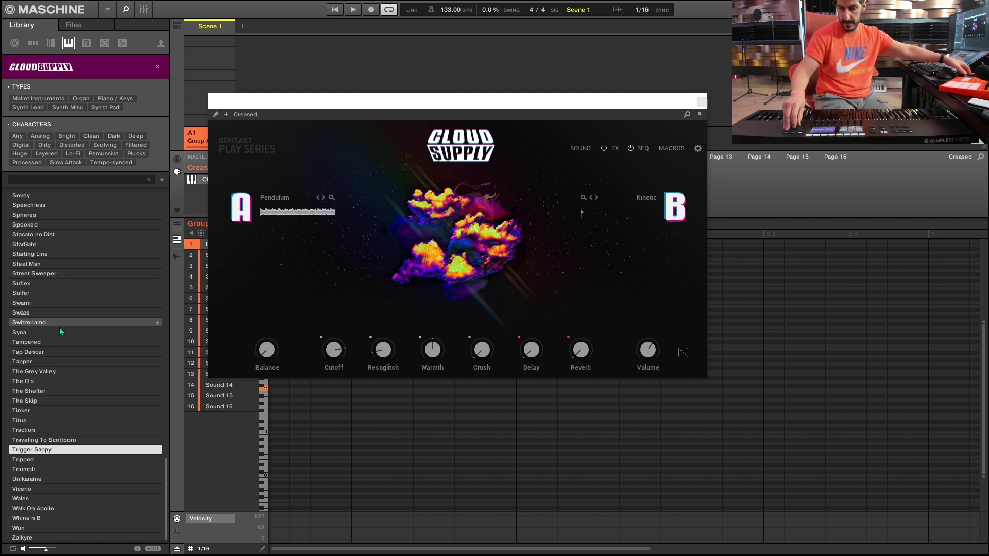
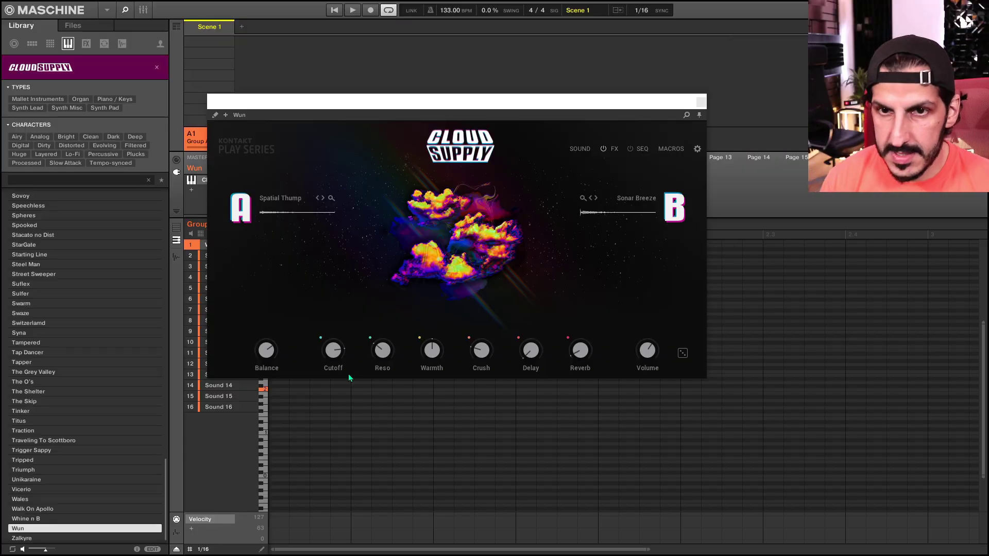
Close the Cloud Supply window, look over the library's sounds and their expansions, and switch the library to all projects.
click(702, 103)
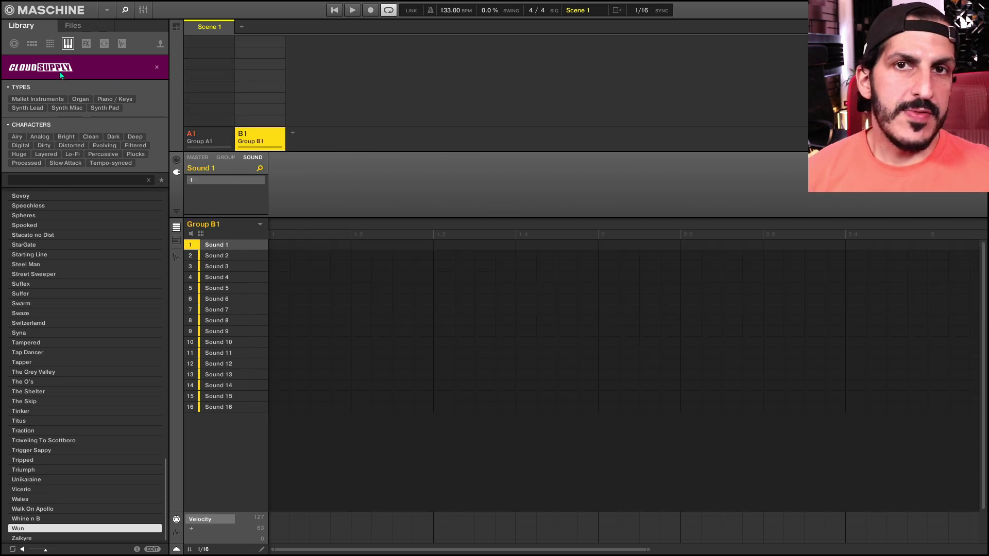
click(50, 44)
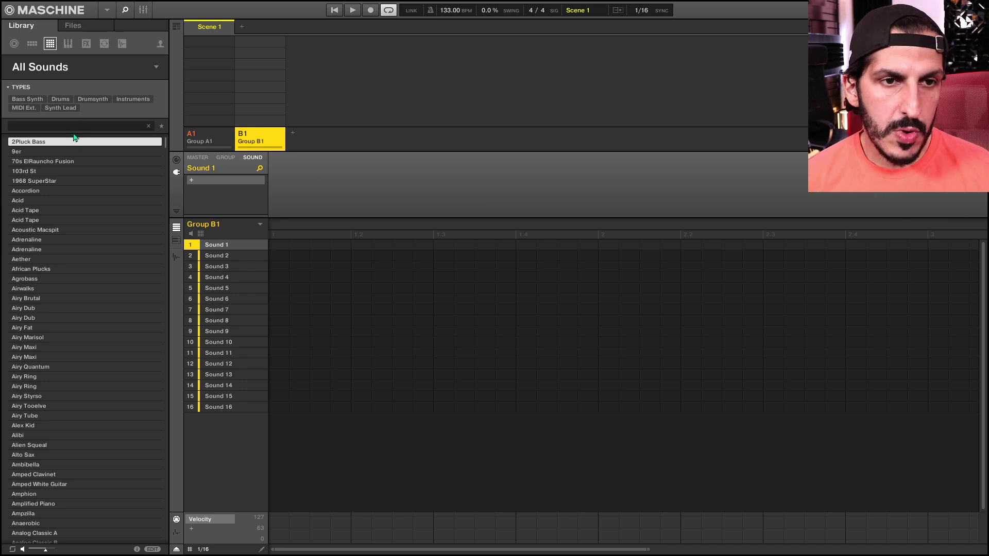
click(153, 66)
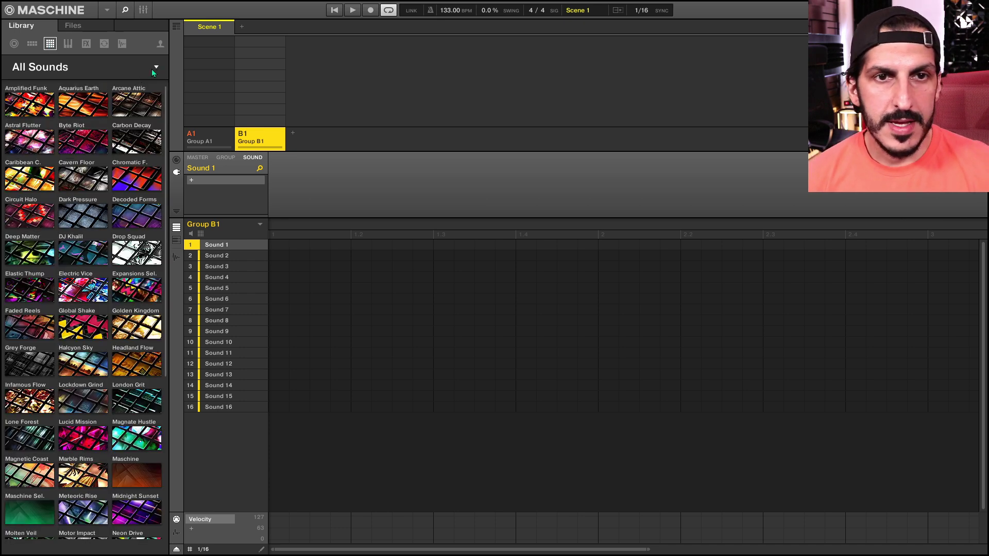
click(155, 68)
click(32, 44)
click(14, 45)
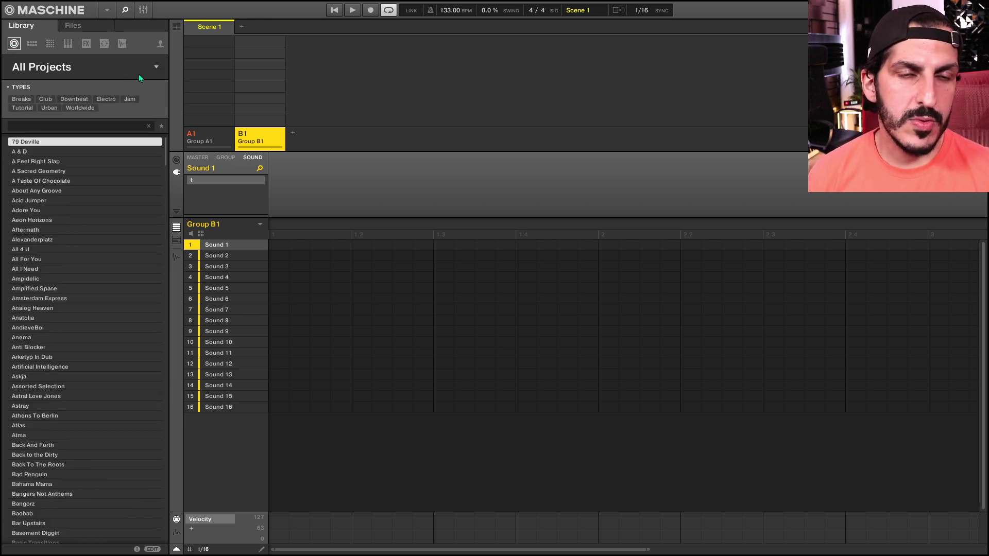
Browse the expansions that include projects and filter the project list to Pure Drip.
click(154, 66)
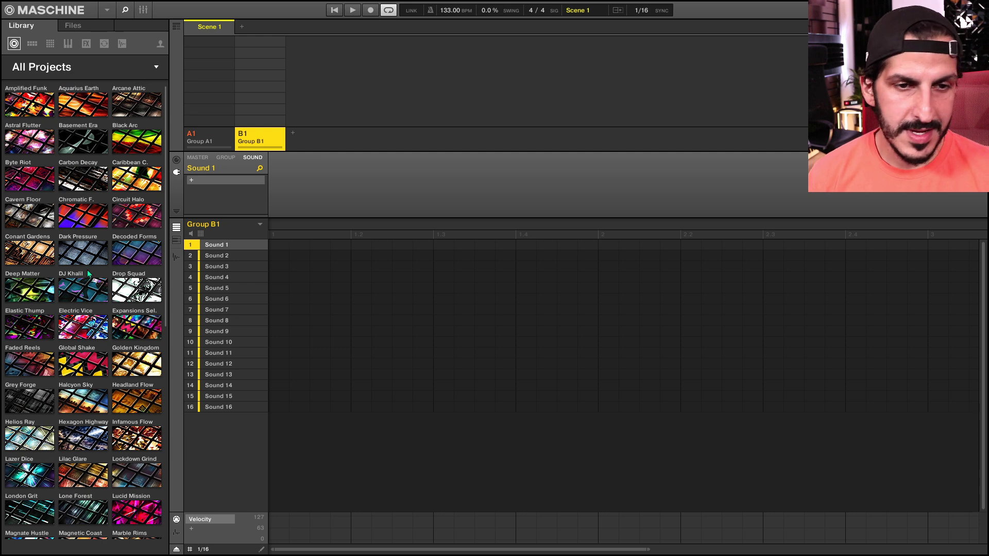
scroll(90, 322, down, 1)
scroll(89, 322, down, 2)
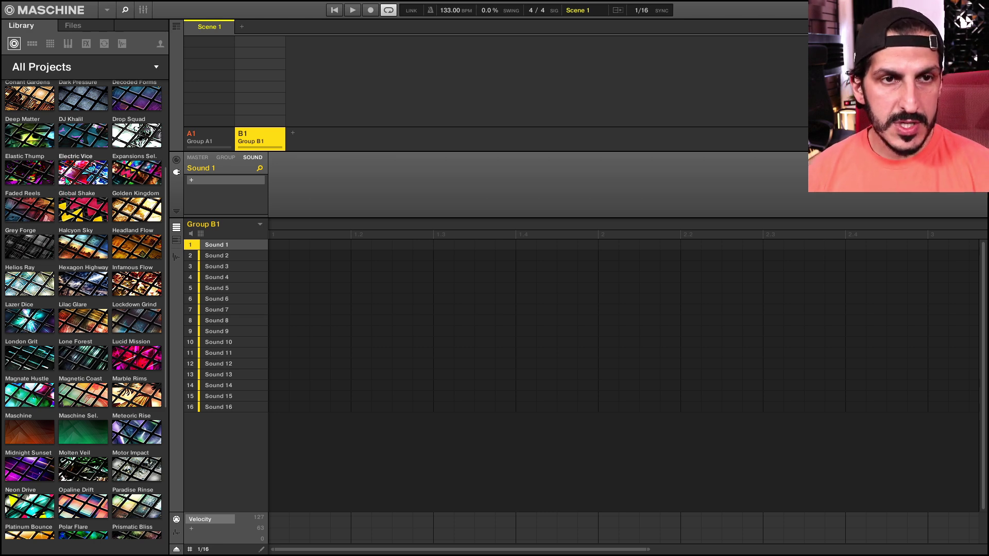
scroll(82, 150, up, 4)
scroll(81, 151, down, 9)
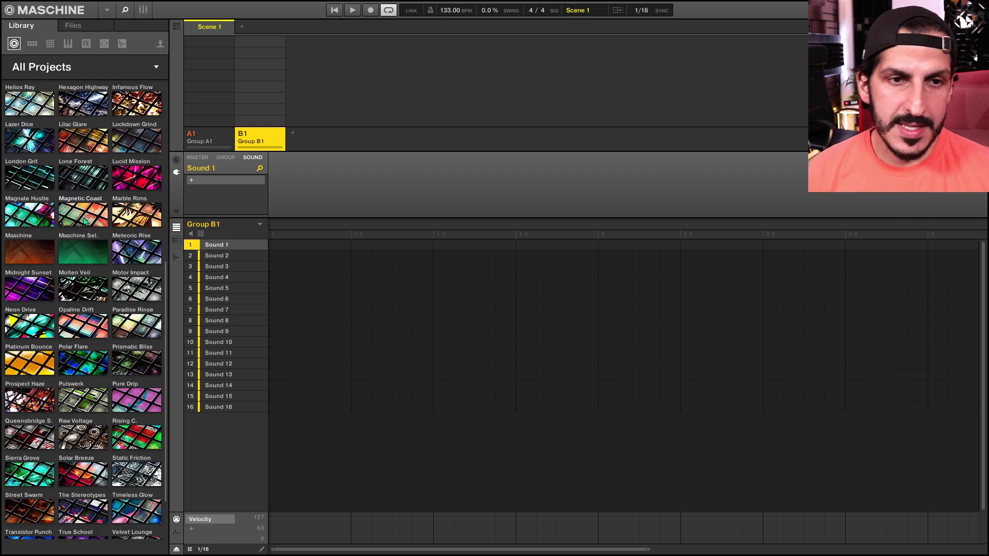
scroll(88, 236, down, 2)
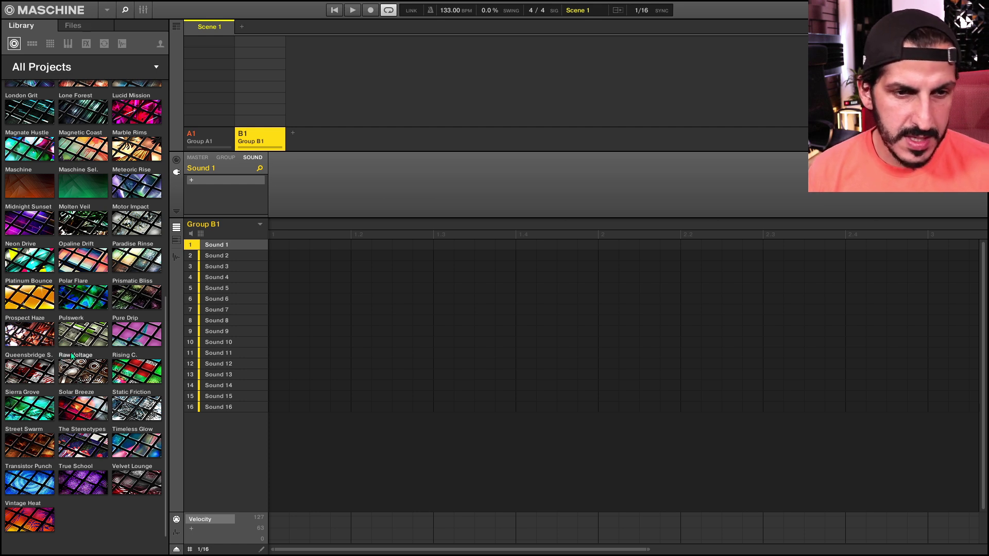
click(137, 332)
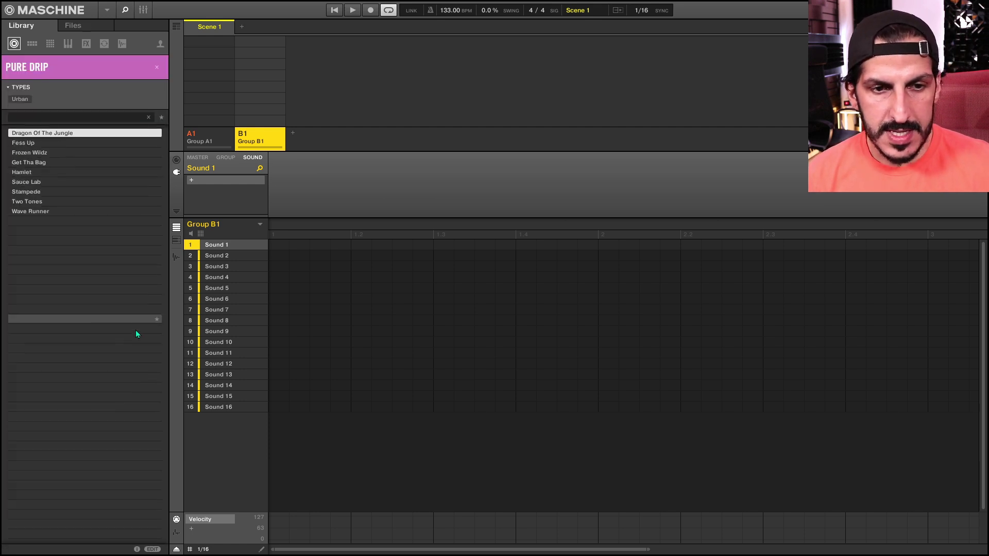
Load the Dragon Of The Jungle project, start playback and jump to about bar 5, where HOOK PT 1 begins.
double_click(100, 137)
key(space)
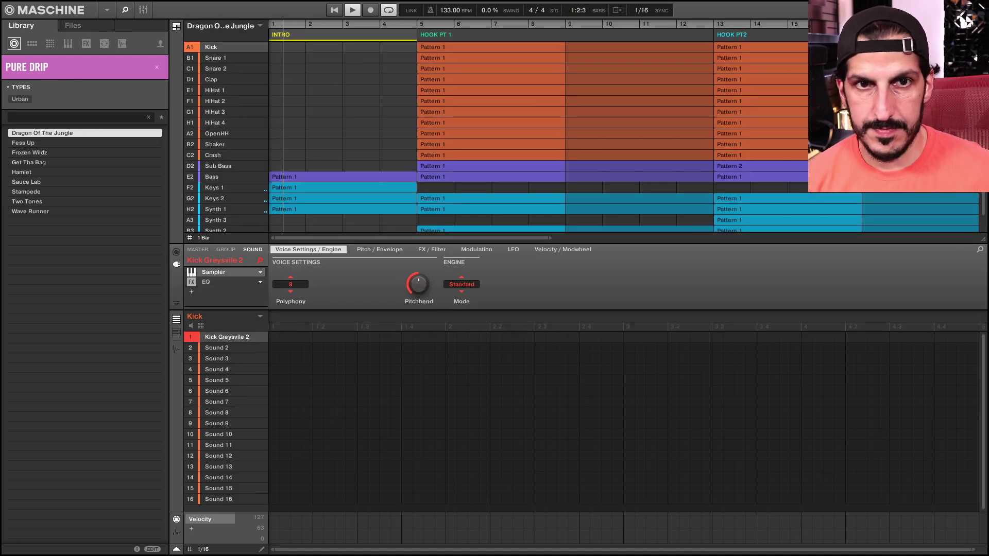
click(414, 26)
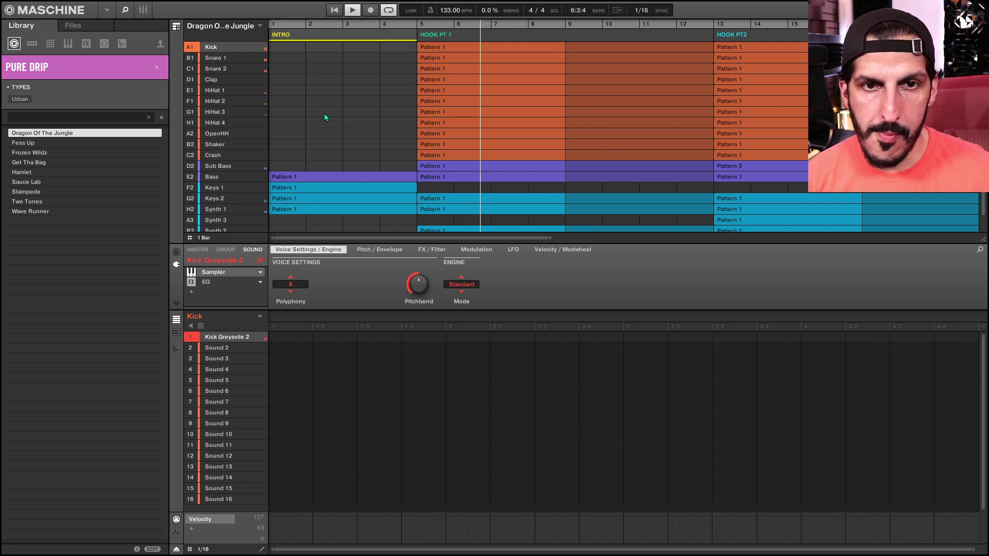
Filter the library's instruments to Cloud Supply and load the 5 for 5 preset into Group C3's first sound.
mouse_move(192, 169)
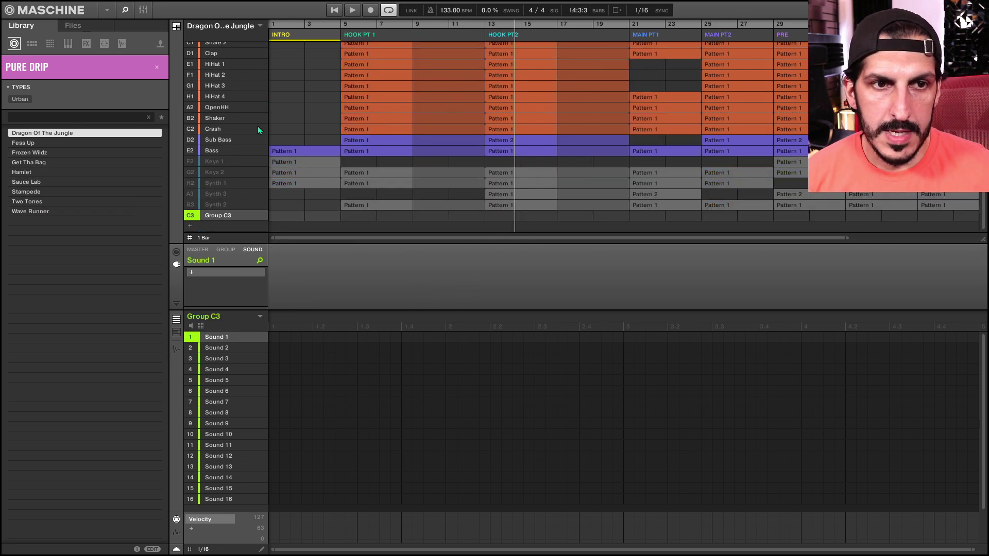
scroll(361, 128, up, 1)
scroll(413, 138, down, 1)
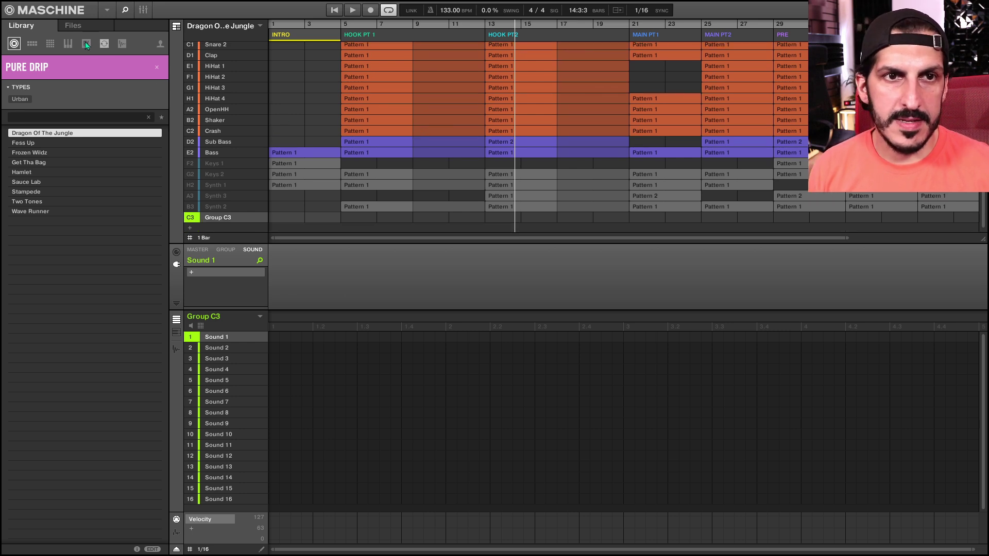
click(68, 44)
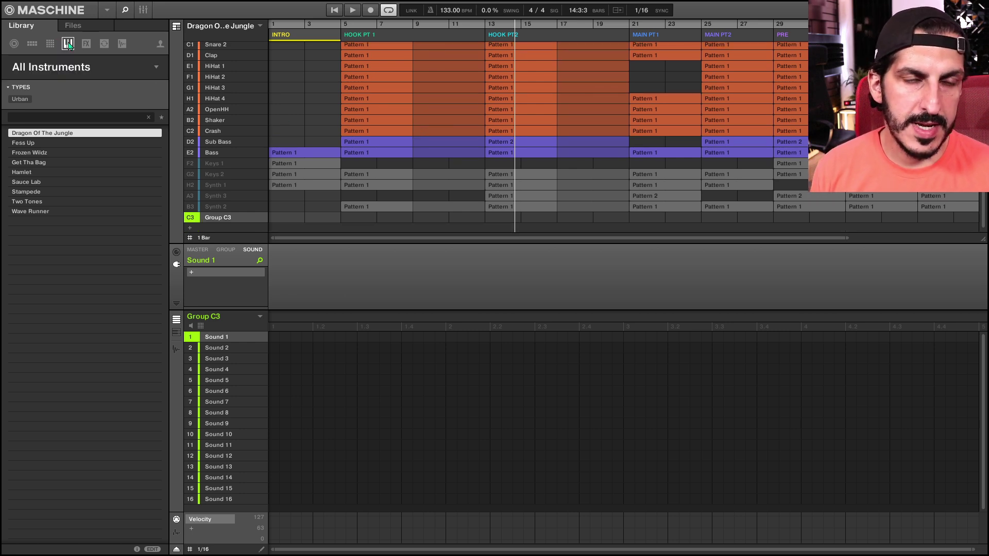
click(156, 68)
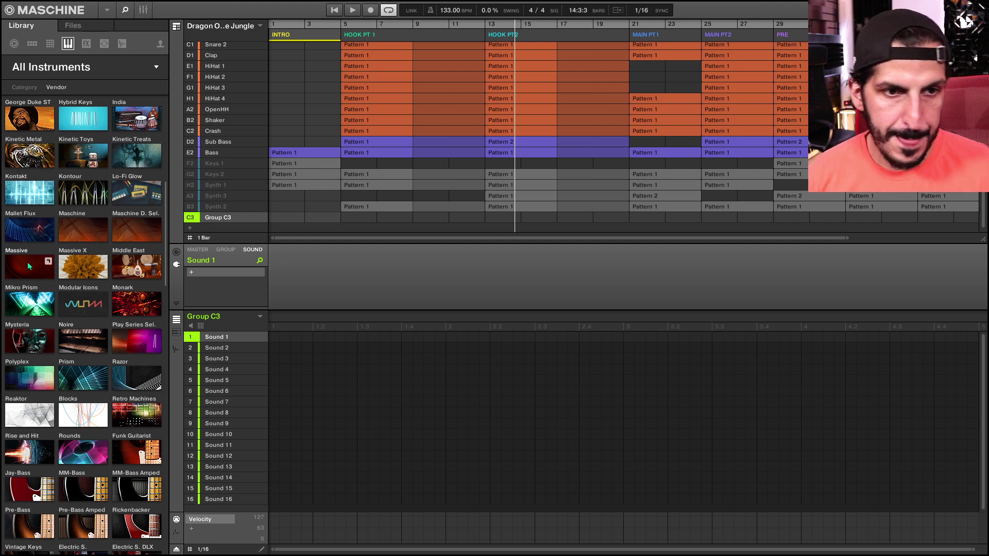
scroll(41, 278, up, 6)
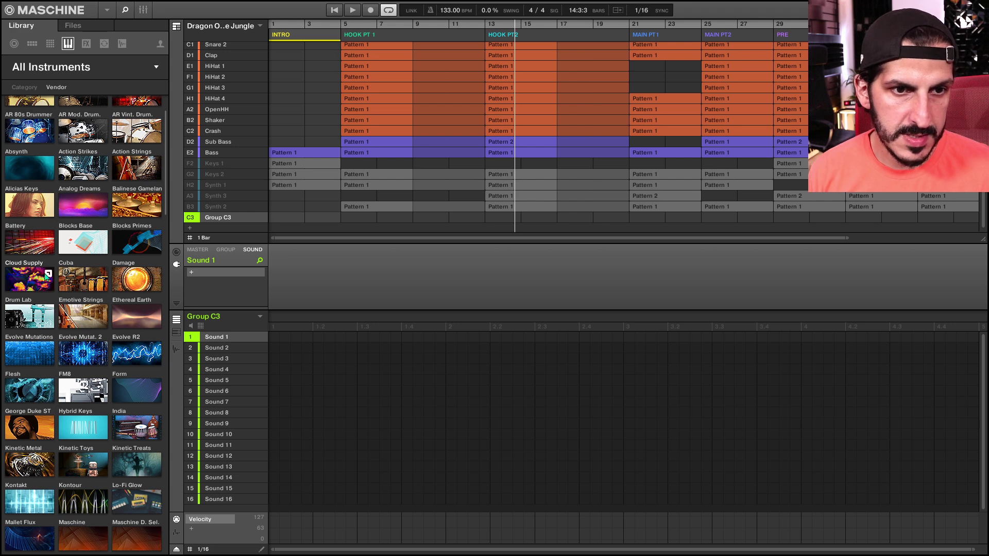
click(47, 277)
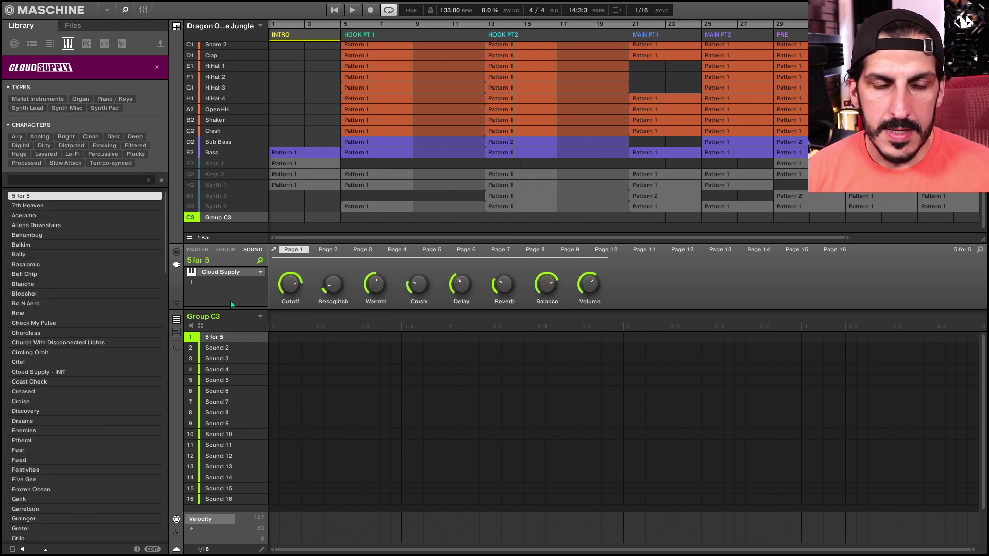
Preview the first Cloud Supply presets between 5 for 5 and Aliens Downstairs.
click(55, 207)
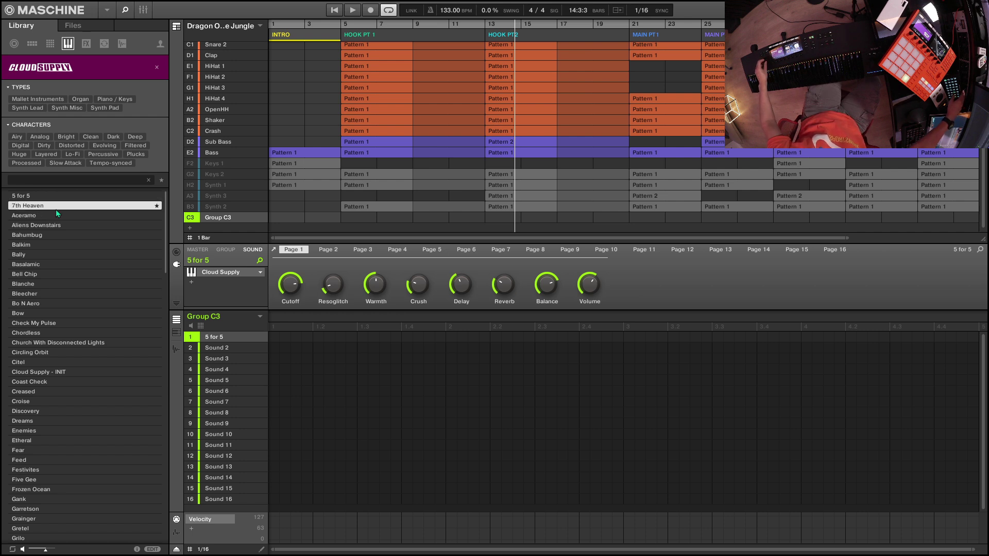
key(Up)
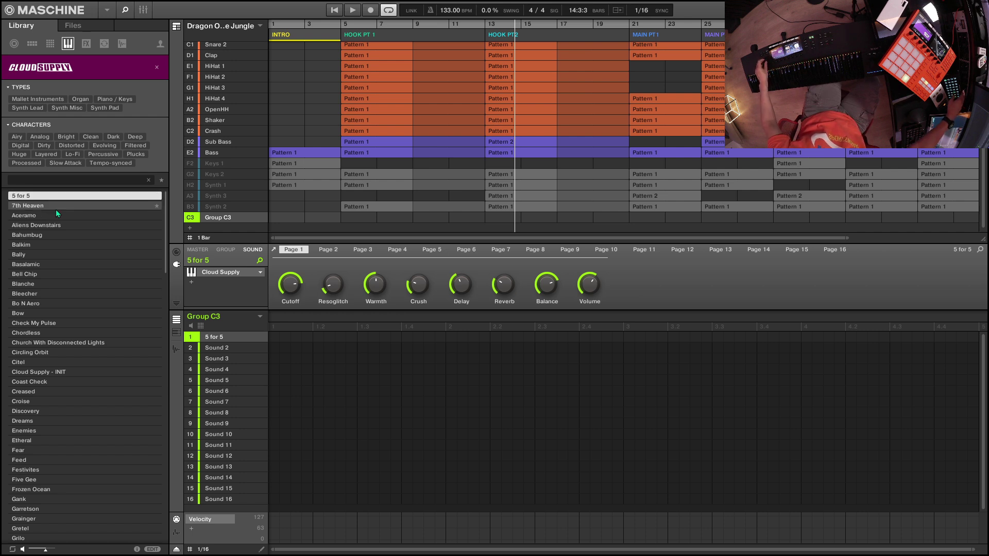
key(Down)
key(Down)
key(Down)
key(Up)
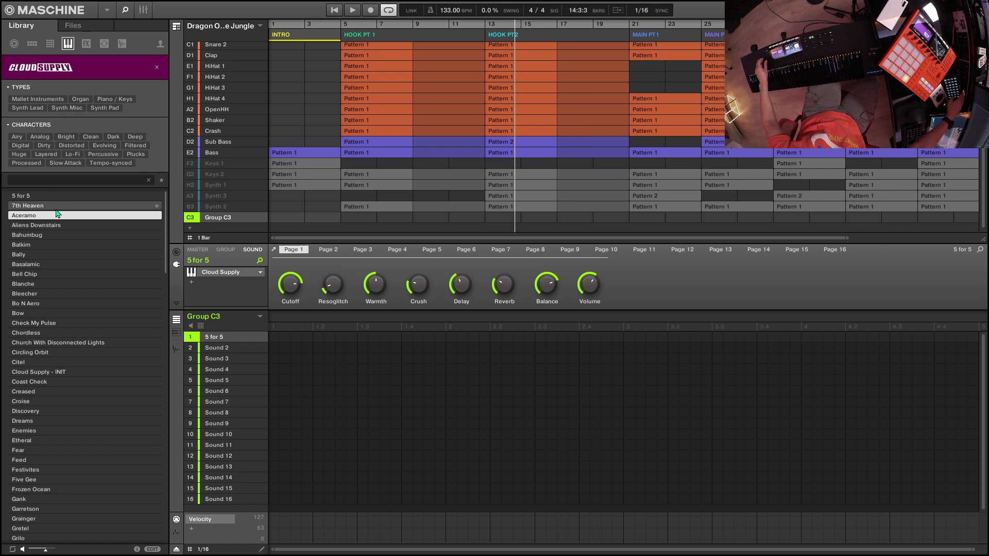
key(Down)
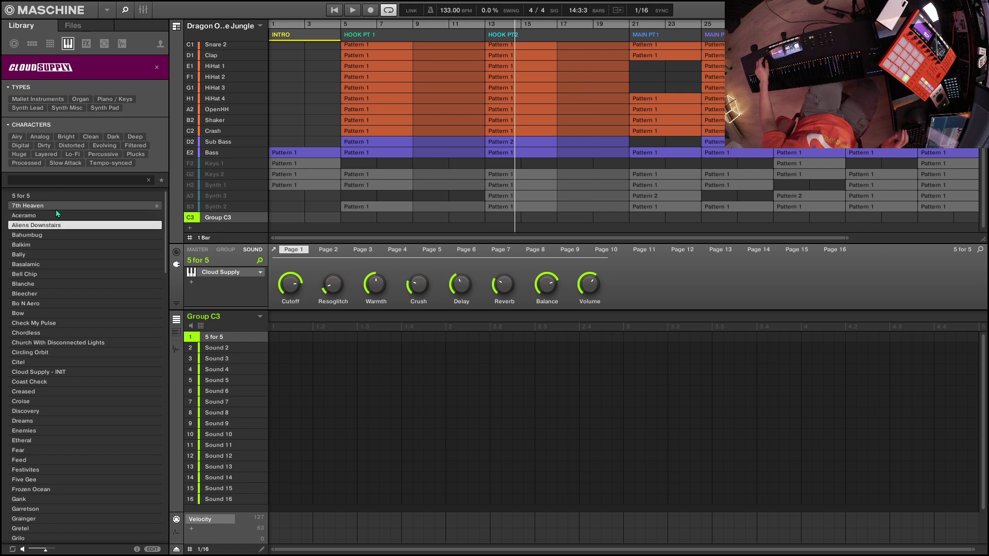
Play the song from HOOK PT2 and move on through the presets to Balkim.
key(space)
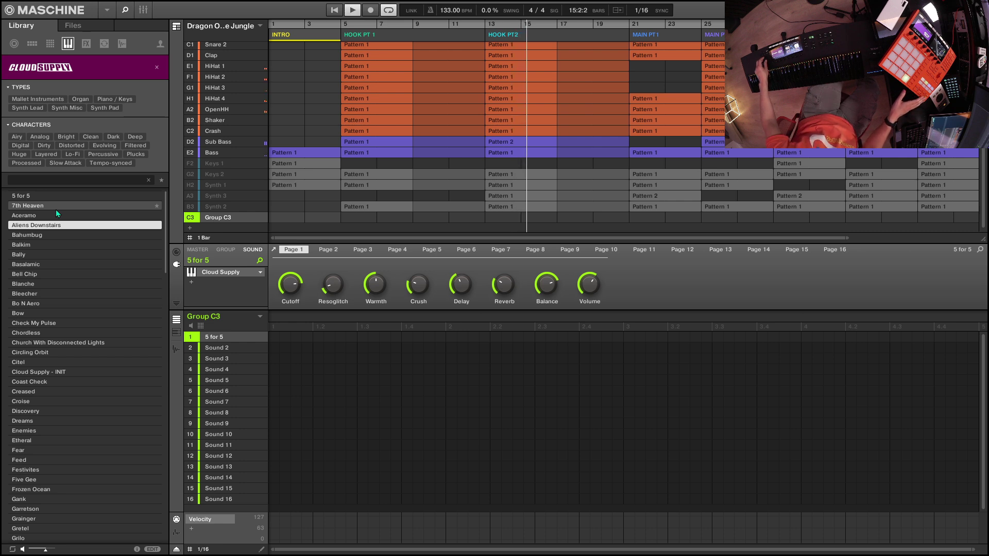
key(Down)
key(Down)
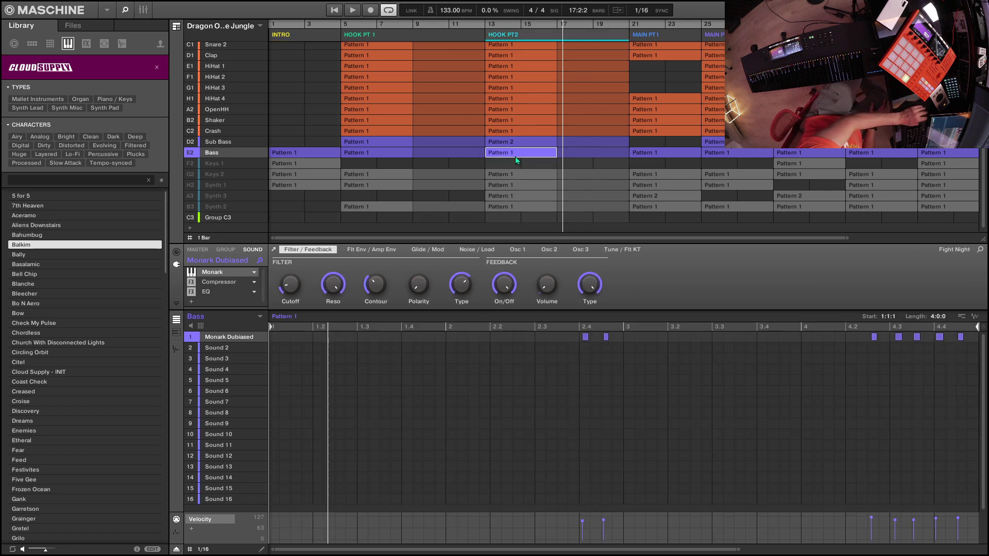
Examine the Bass patterns in both hooks, the Sub Bass pattern in HOOK PT 1, and the Sub Bass sample's waveform.
double_click(515, 155)
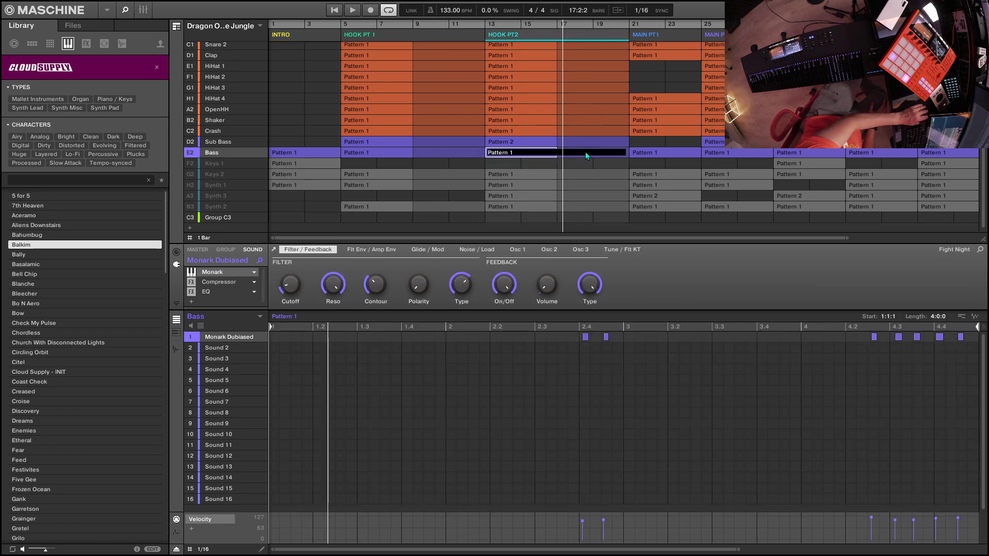
click(396, 153)
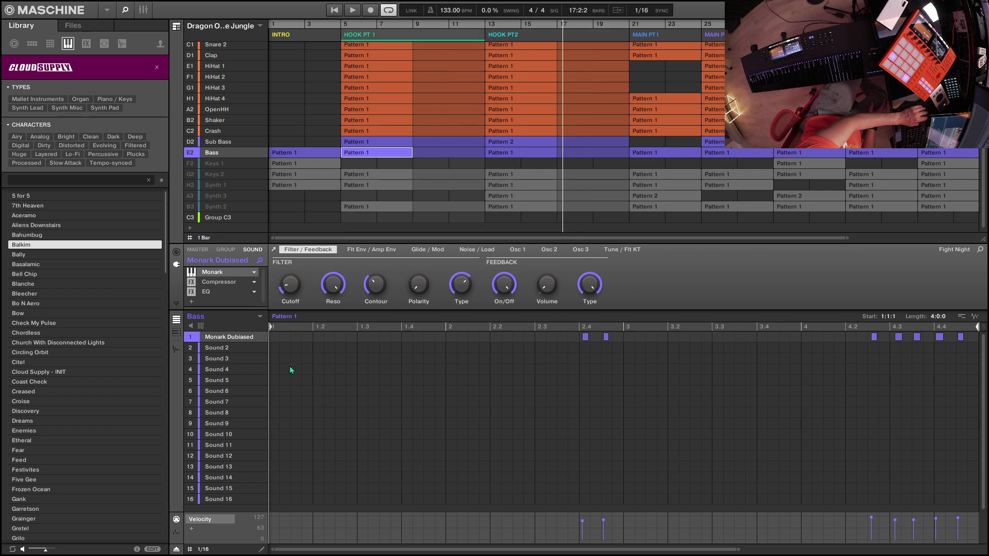
click(176, 332)
click(378, 145)
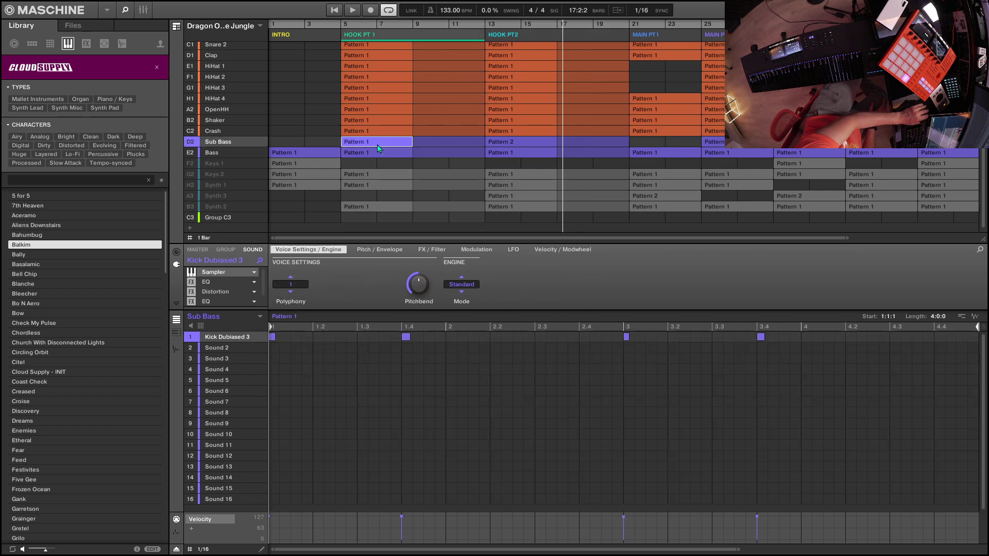
click(175, 349)
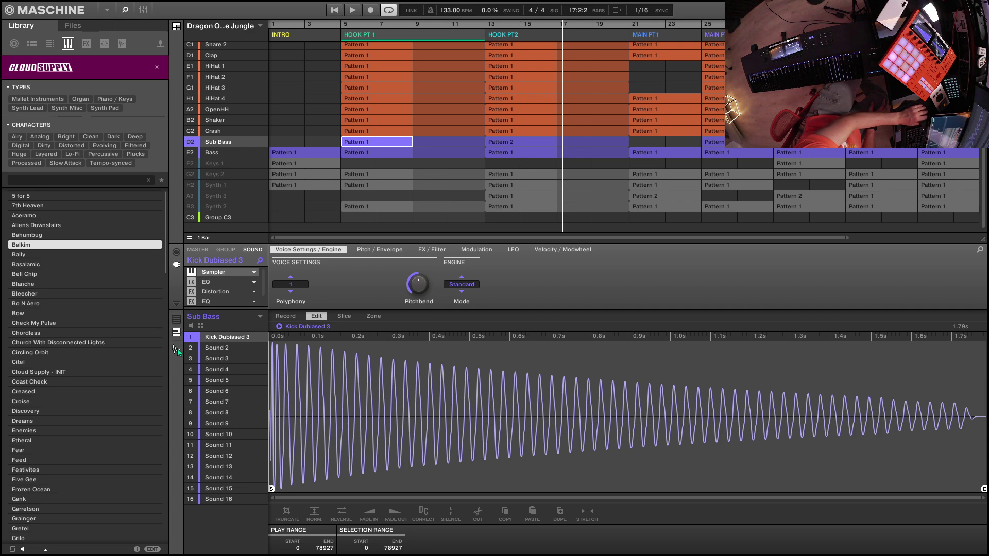
click(177, 350)
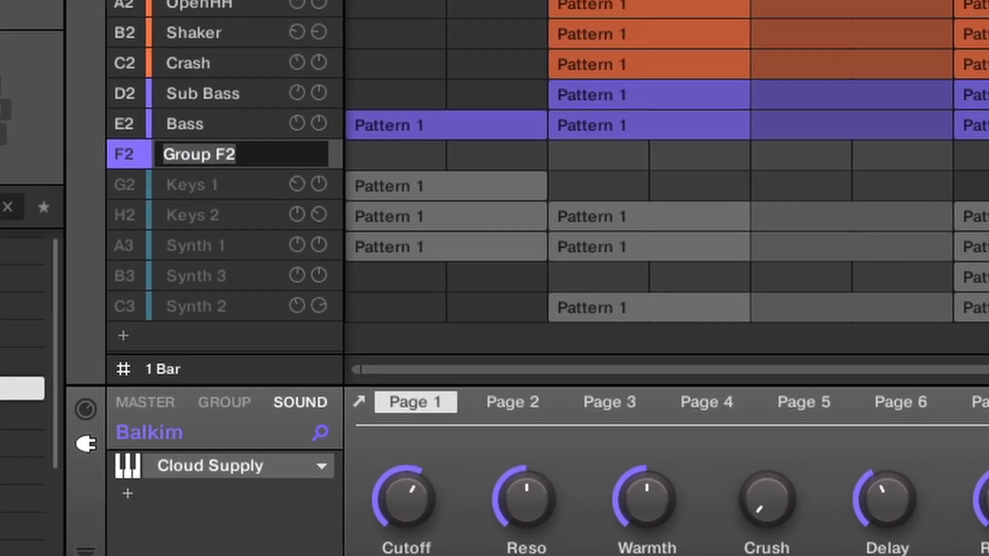
Rename group F2, which holds the Balkim sound, as CLOUD SUPPLY.
text(CLOUD)
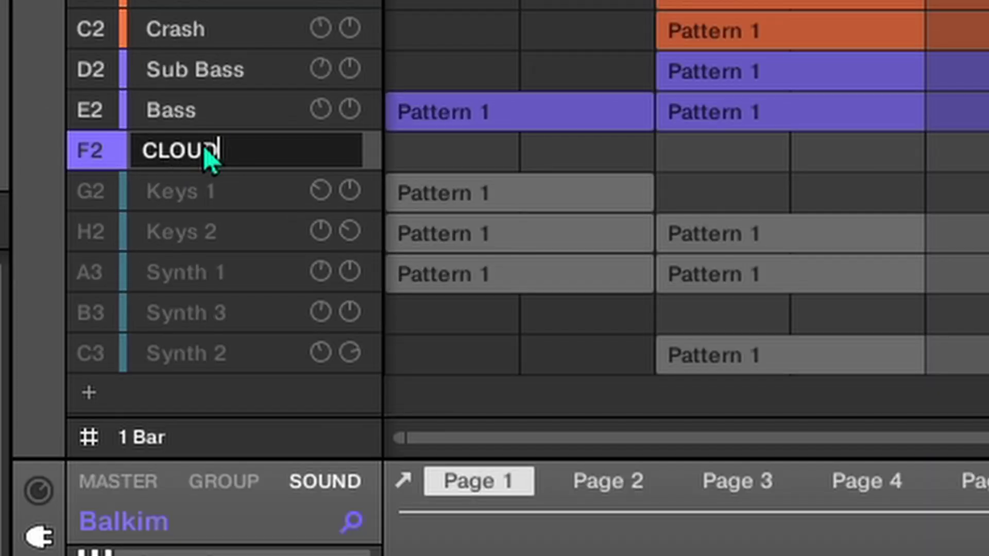
text( SUPPLY)
key(Return)
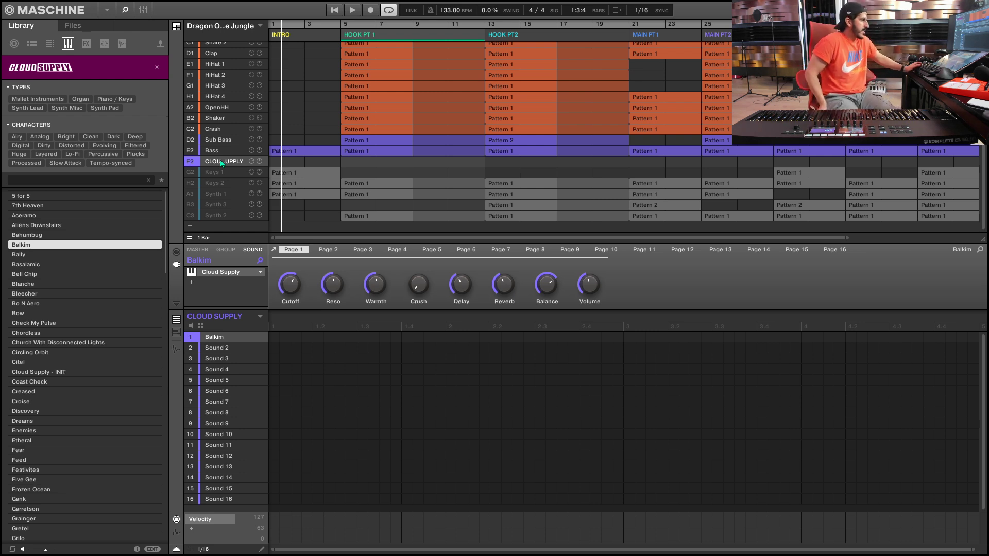
Play the song from the intro, try recording on the CLOUD SUPPLY group, and undo the take.
key(space)
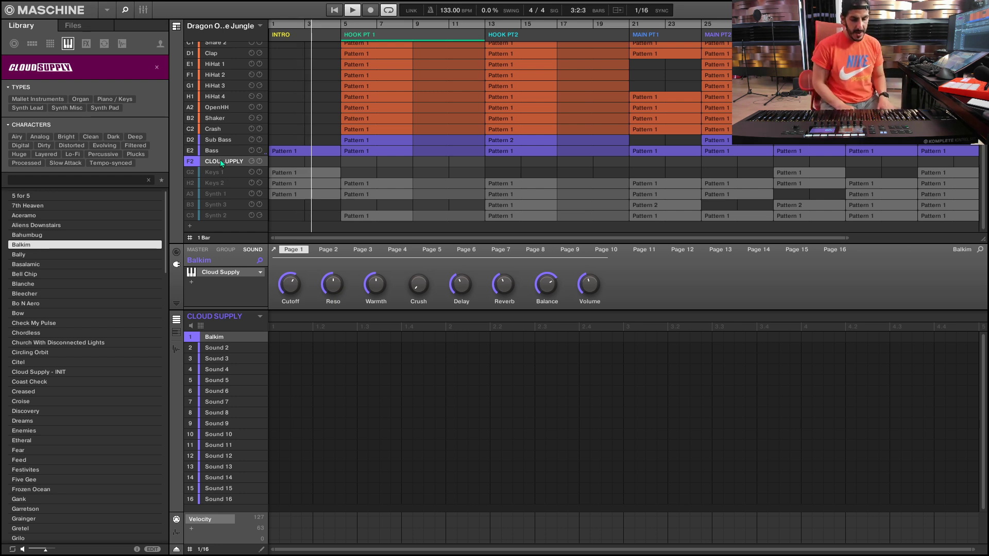
key(ctrl+r)
key(ctrl+z)
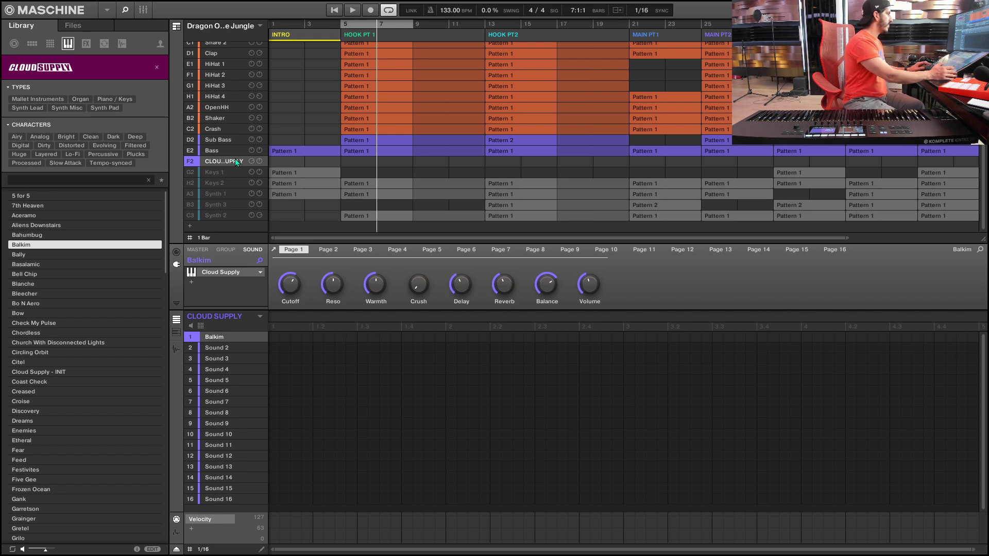
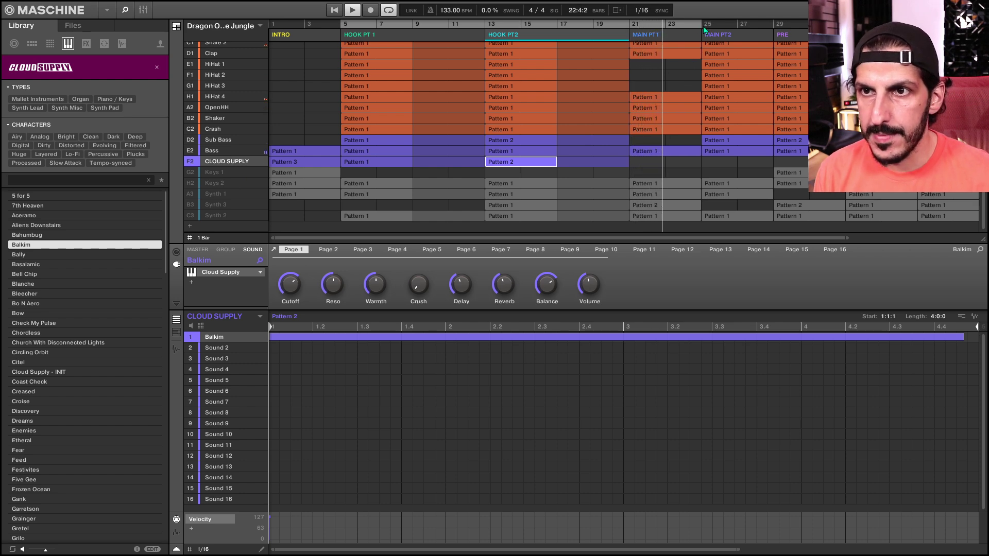
key(space)
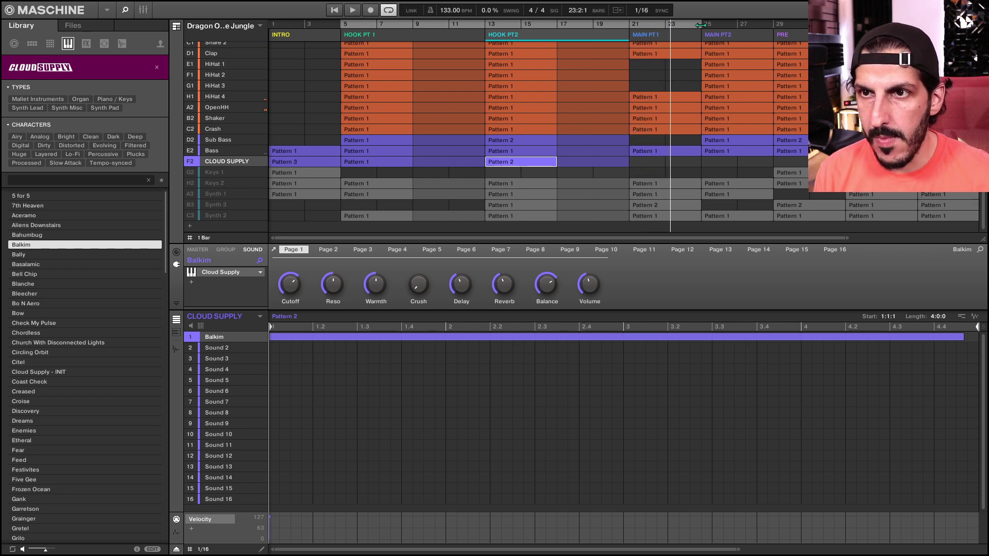
right_click(639, 165)
mouse_move(674, 180)
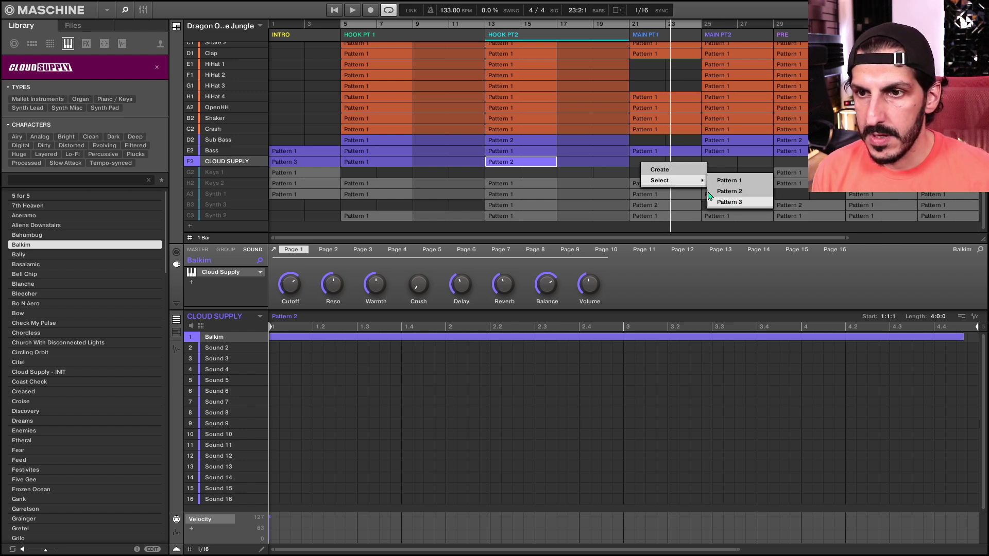
click(625, 173)
Rename the new group G2, directly below CLOUD SUPPLY, as CLOUD SUPPLY 2.
click(232, 161)
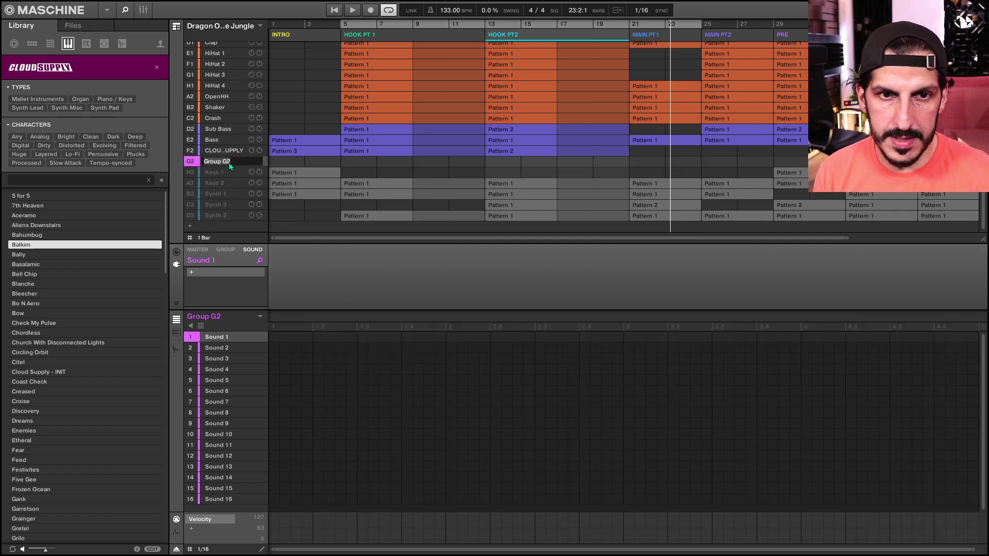
text(CLOUD SUP)
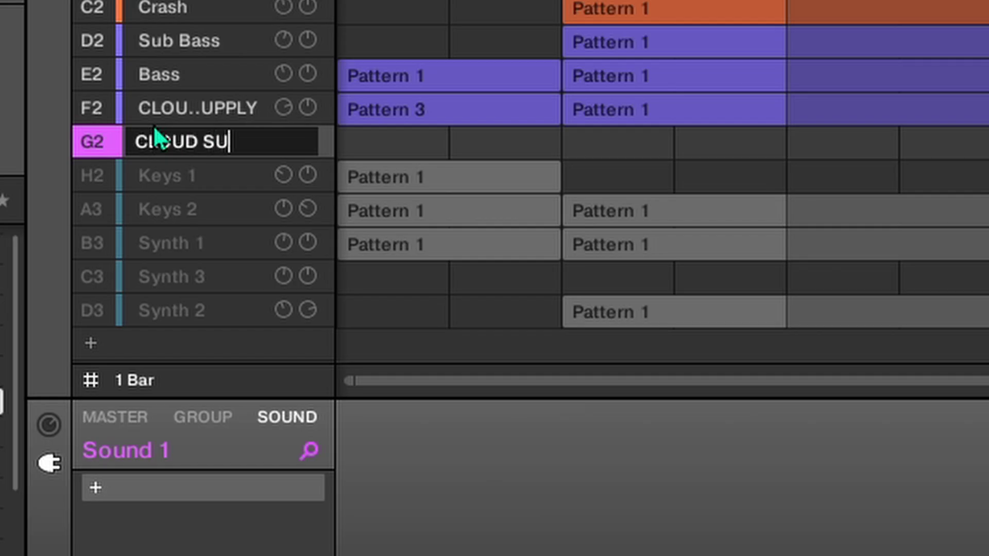
text(PLY)
key(Return)
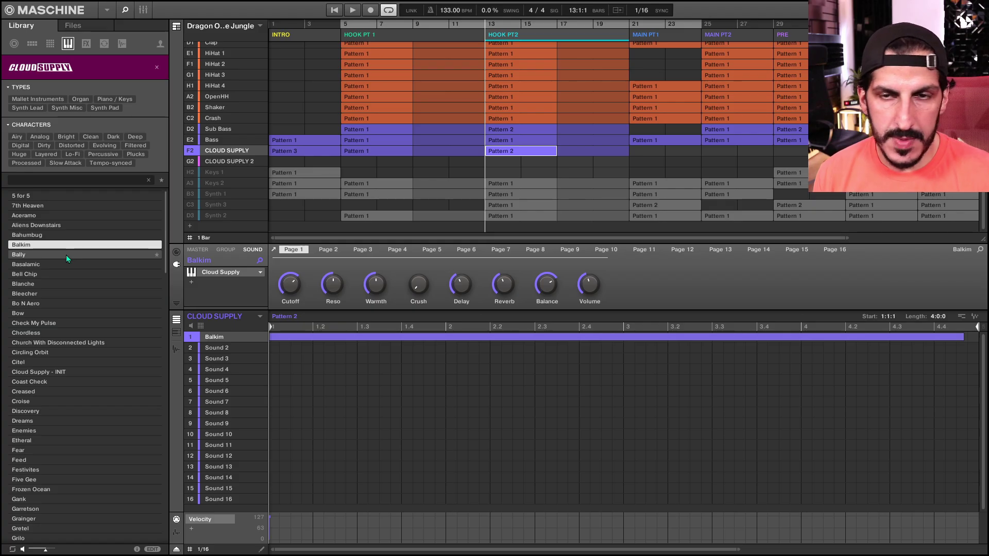
Play HOOK PT2 with CLOUD SUPPLY 2 selected, preview Bally, and load Bell Chip into the group's first sound.
click(216, 162)
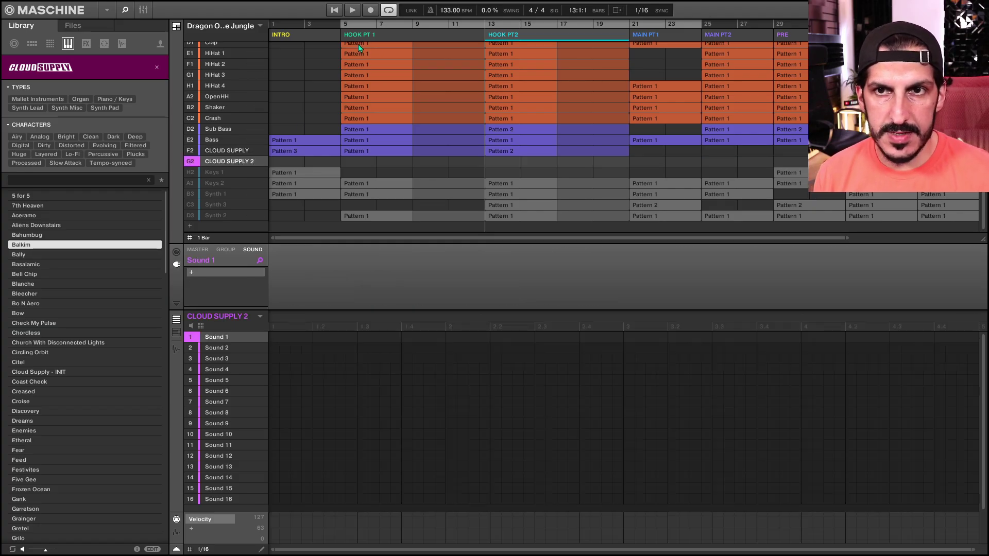
key(space)
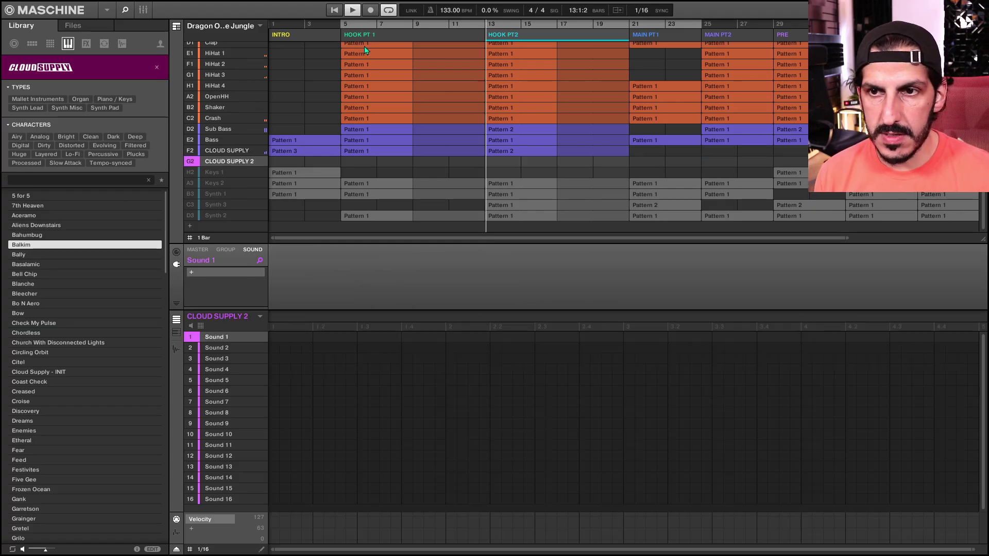
click(46, 255)
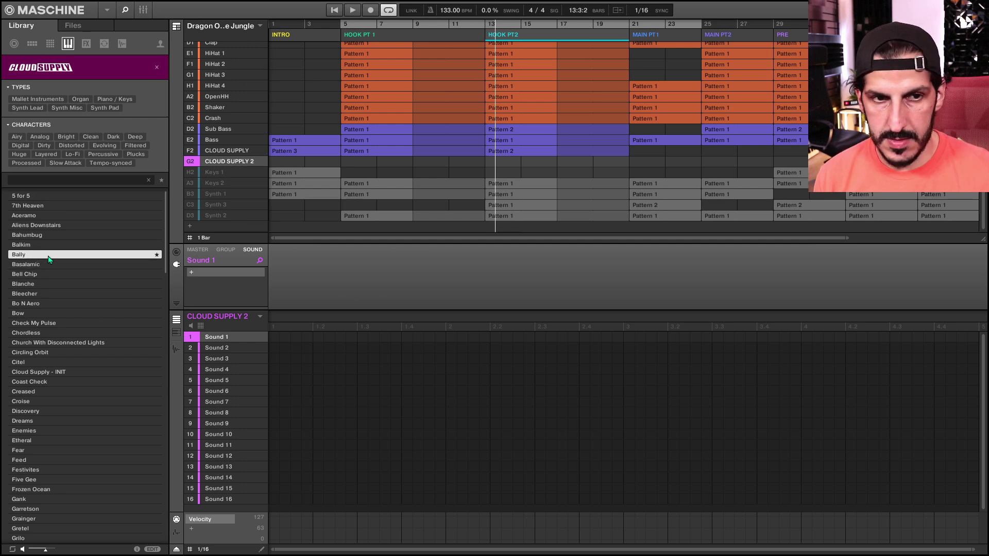
click(47, 274)
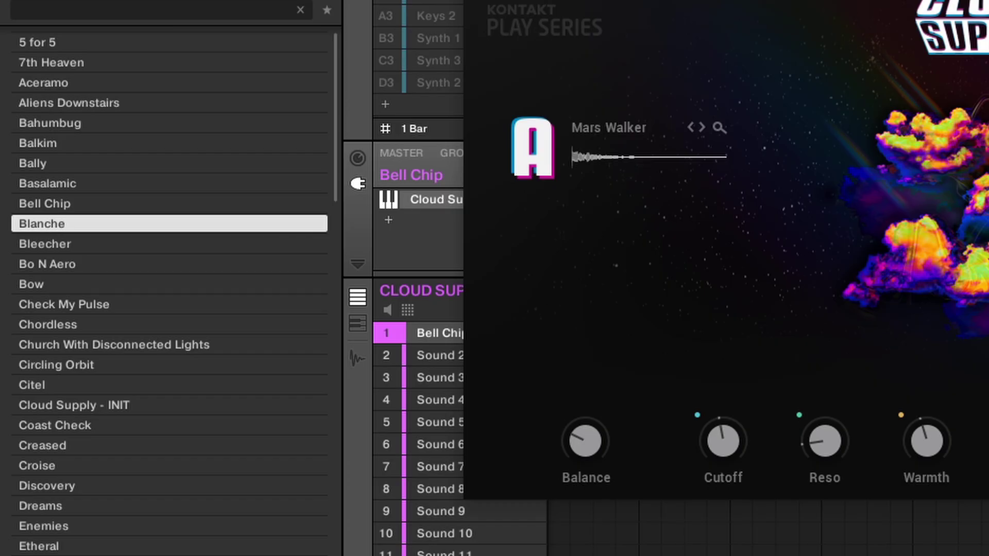
Browse the preset list from Blanche onwards and load Coast Check into the first sound of CLOUD SUPPLY 2.
key(Down)
key(Down)
key(Down)
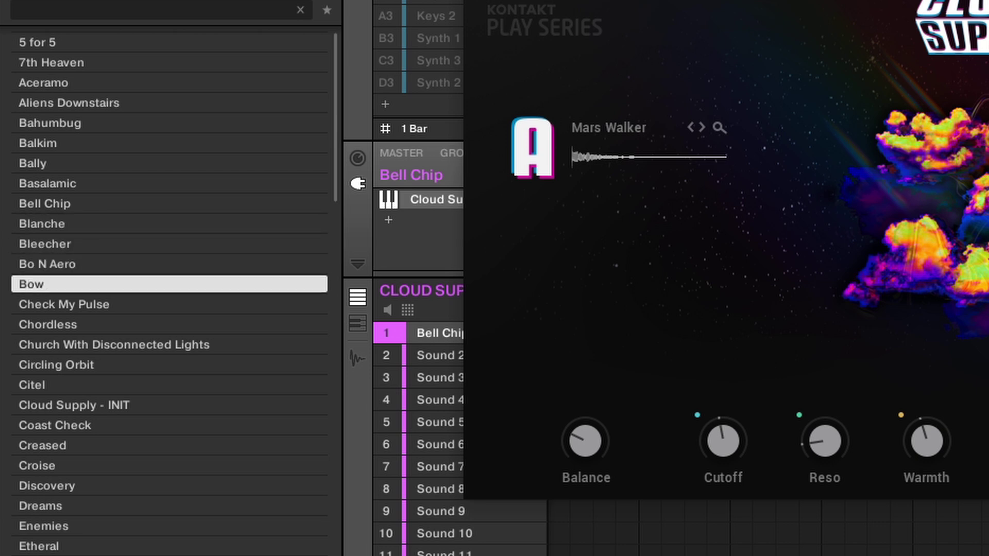
key(Down)
key(Down)
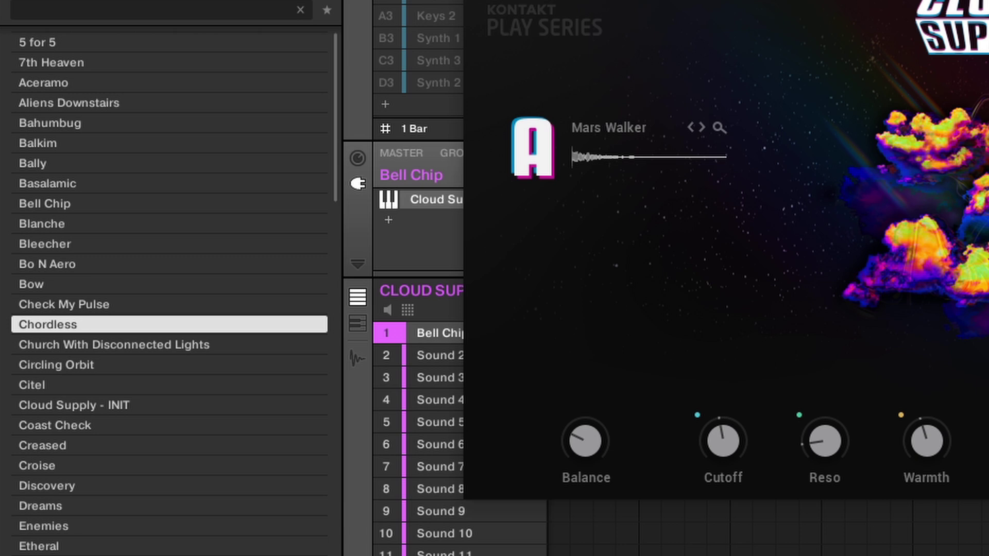
key(Down)
key(Down)
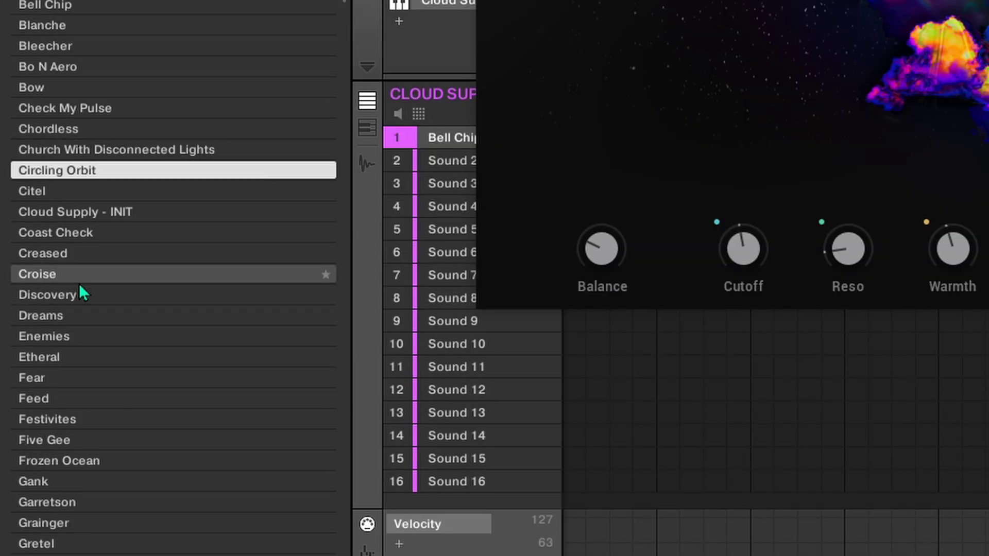
key(Down)
key(Down)
key(Down)
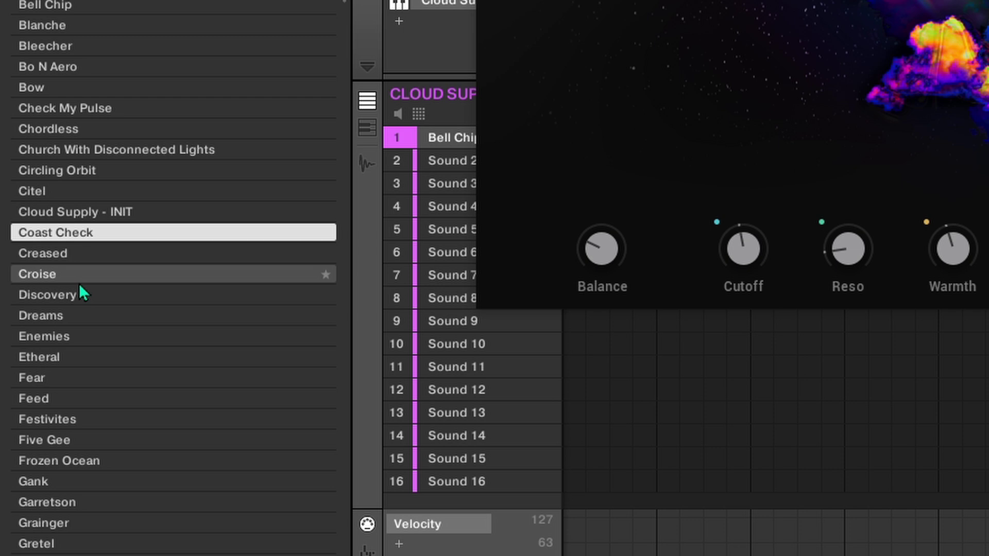
key(Return)
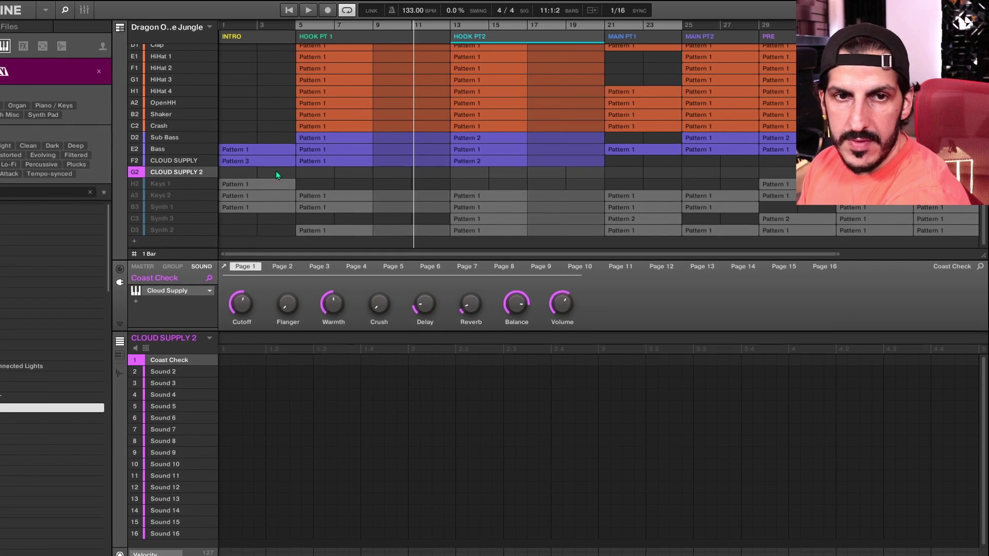
Create a pattern for CLOUD SUPPLY 2 at the start of HOOK PT 1 and extend it to four bars.
right_click(325, 173)
click(350, 177)
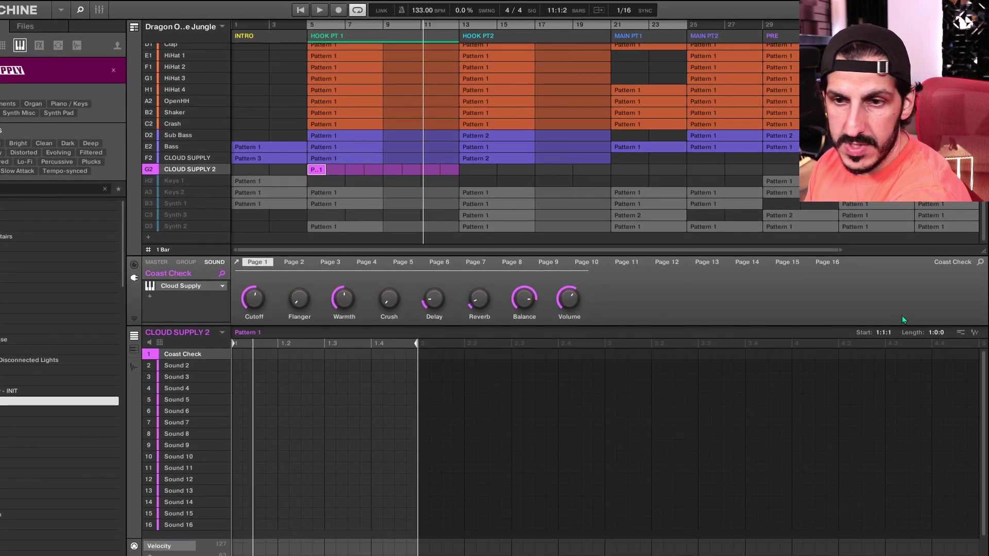
drag(324, 170, 381, 170)
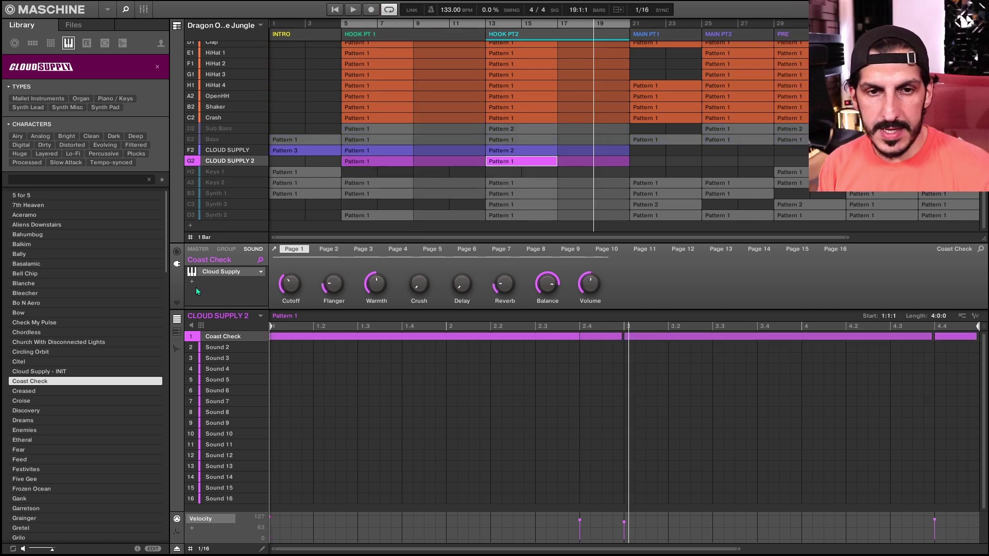
Add ShaperBox 2 after Cloud Supply on the Coast Check sound and load its Volume shaper with the Sidechain setting.
click(192, 282)
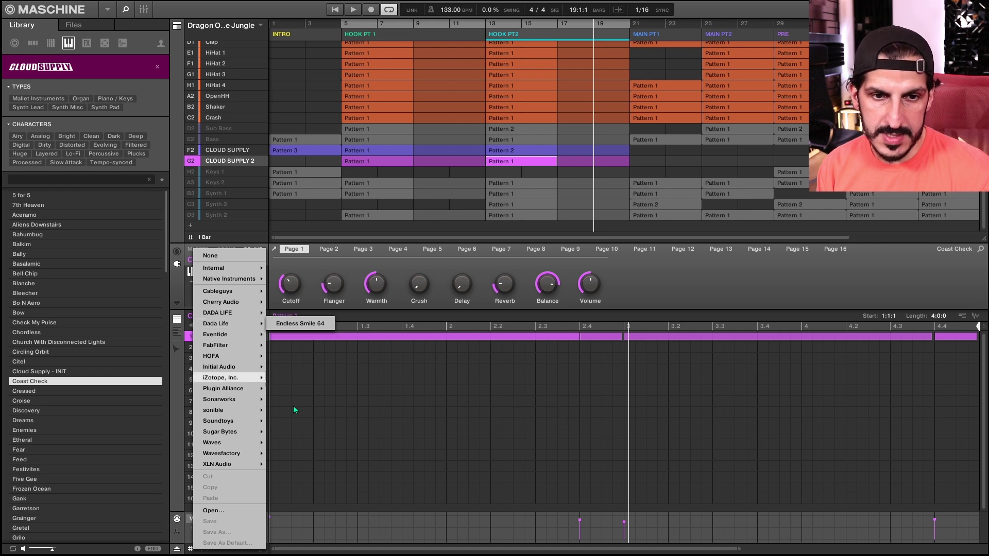
mouse_move(231, 363)
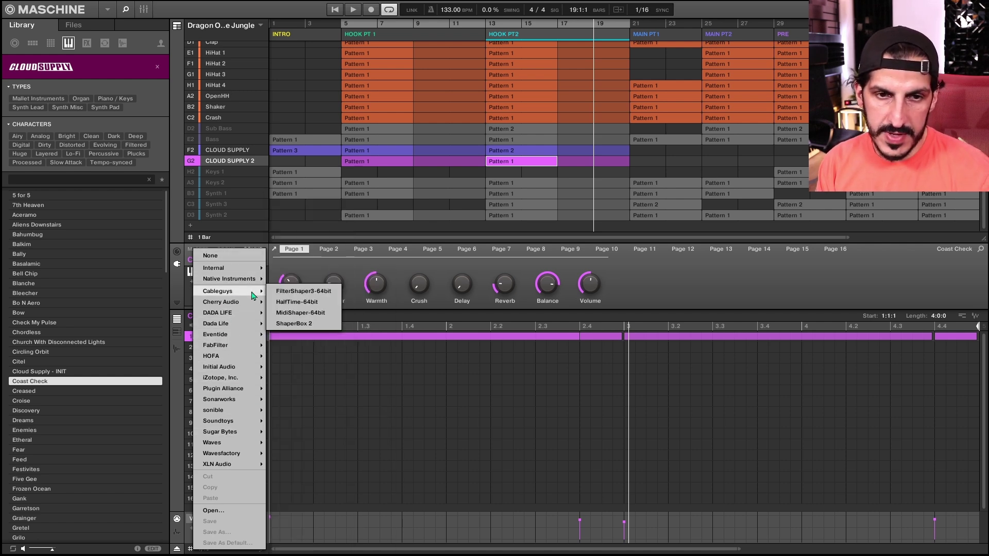
mouse_move(227, 327)
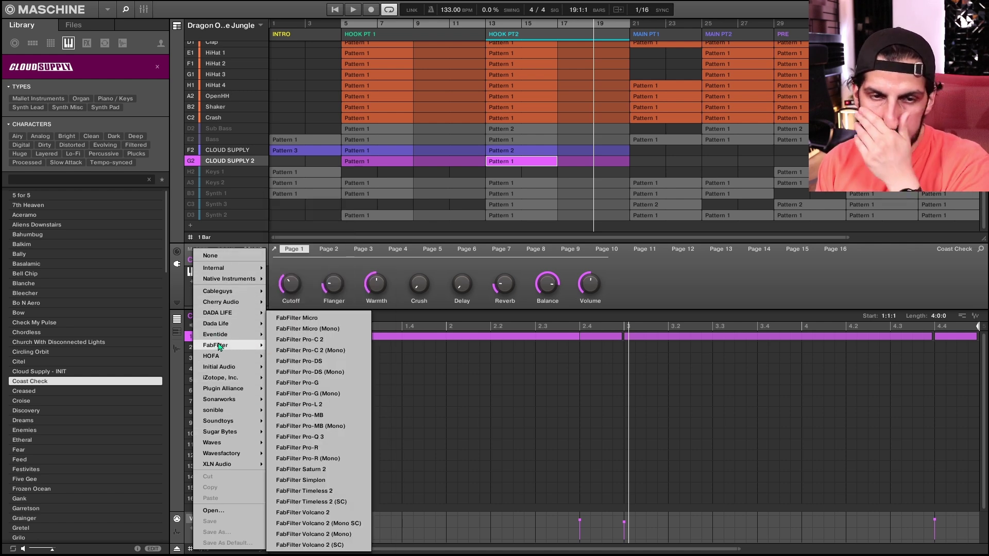
mouse_move(241, 444)
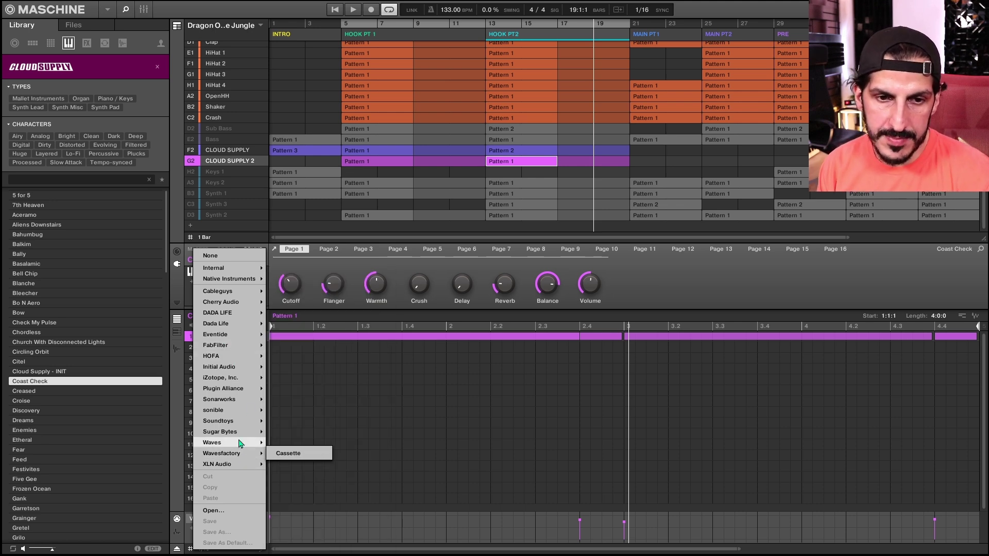
mouse_move(236, 296)
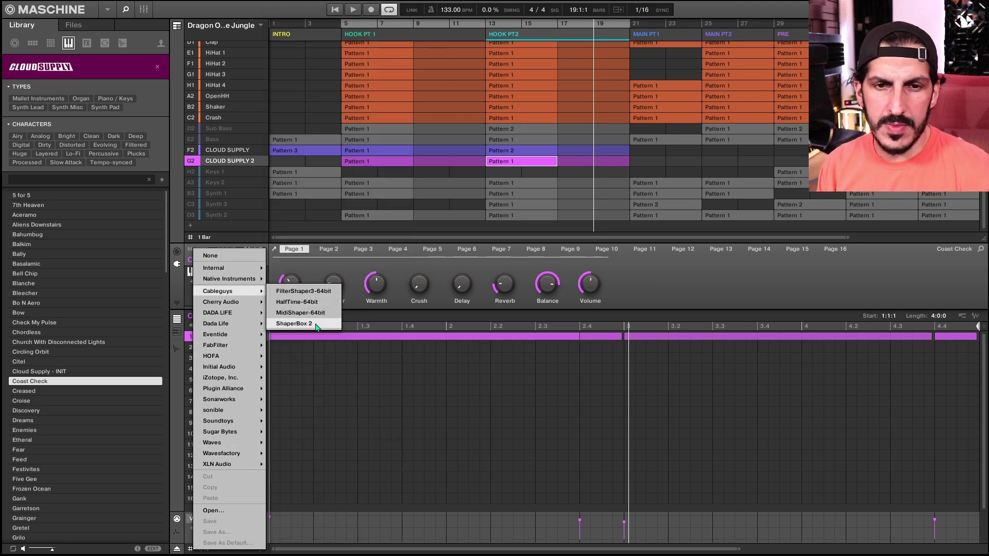
click(293, 323)
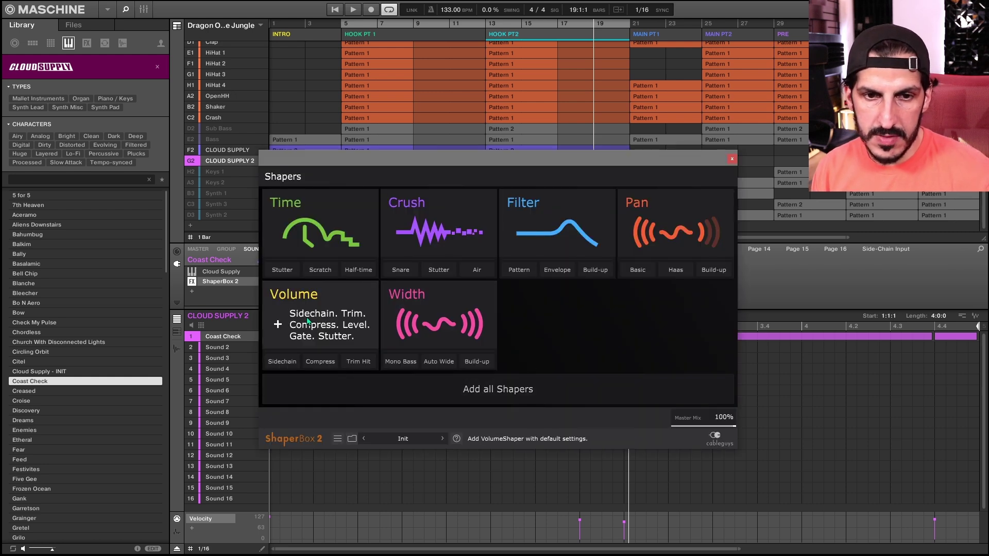
click(291, 362)
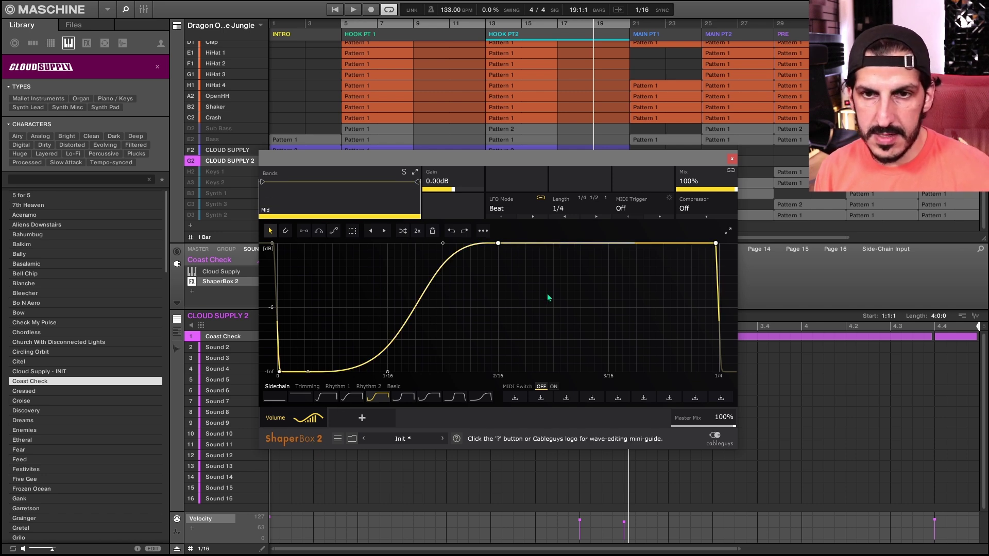
drag(551, 161, 549, 131)
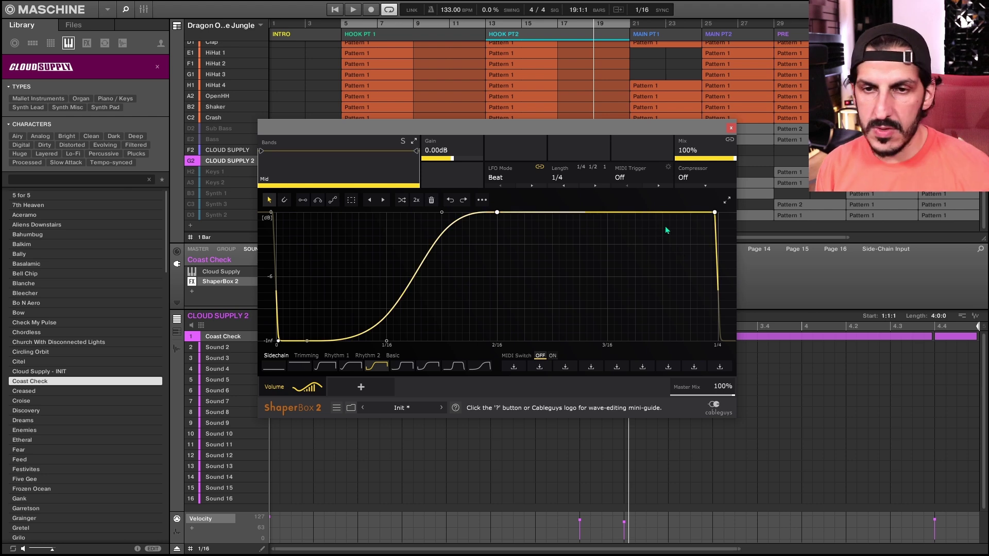
Audition sidechain curves during playback, set the LFO length to 1/8, and apply the curve just after Sidechain 1.
key(space)
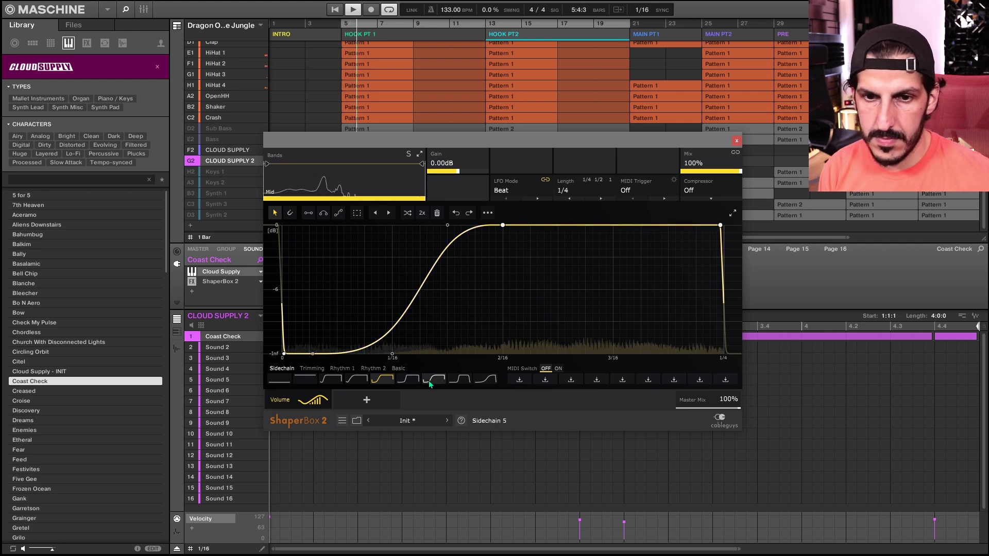
click(485, 379)
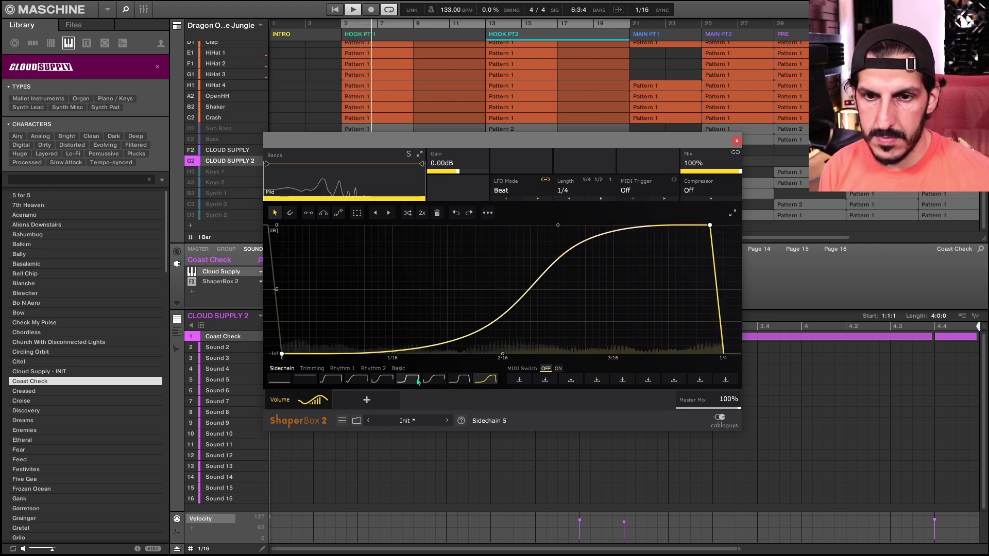
click(329, 379)
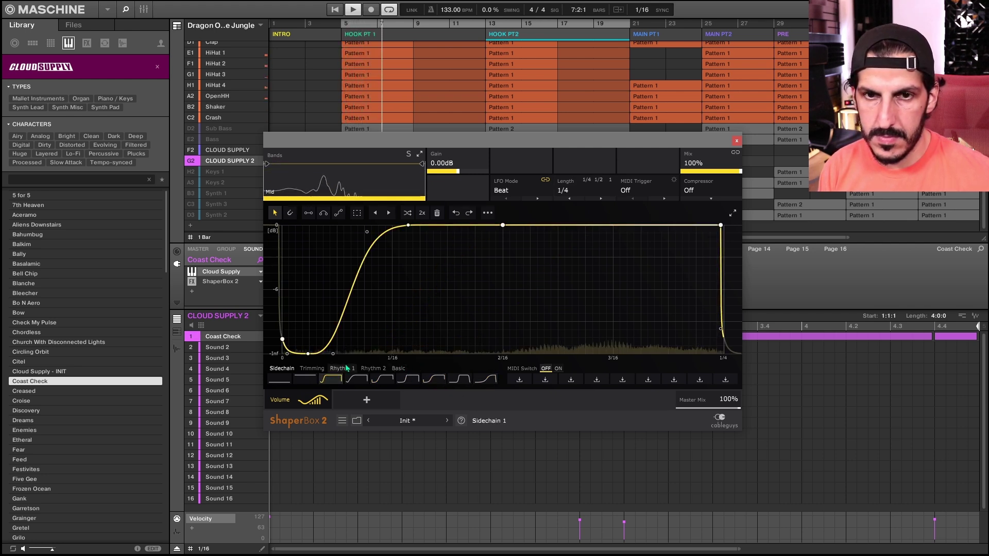
click(587, 190)
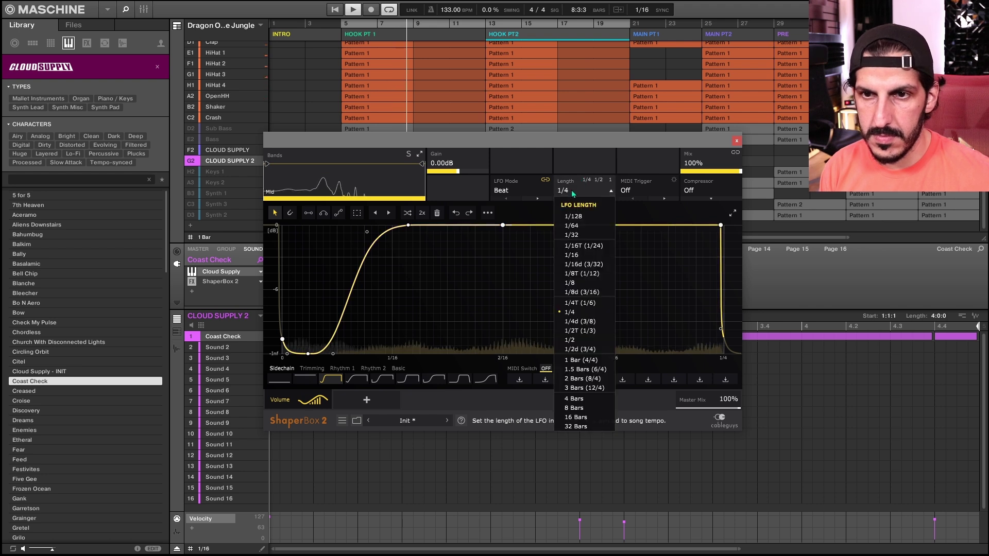
click(585, 255)
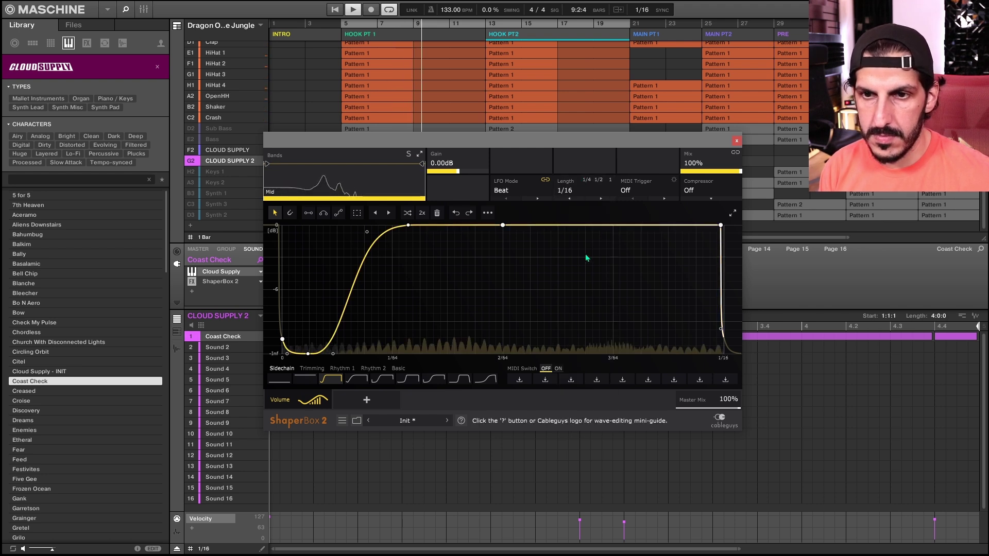
click(574, 191)
click(583, 283)
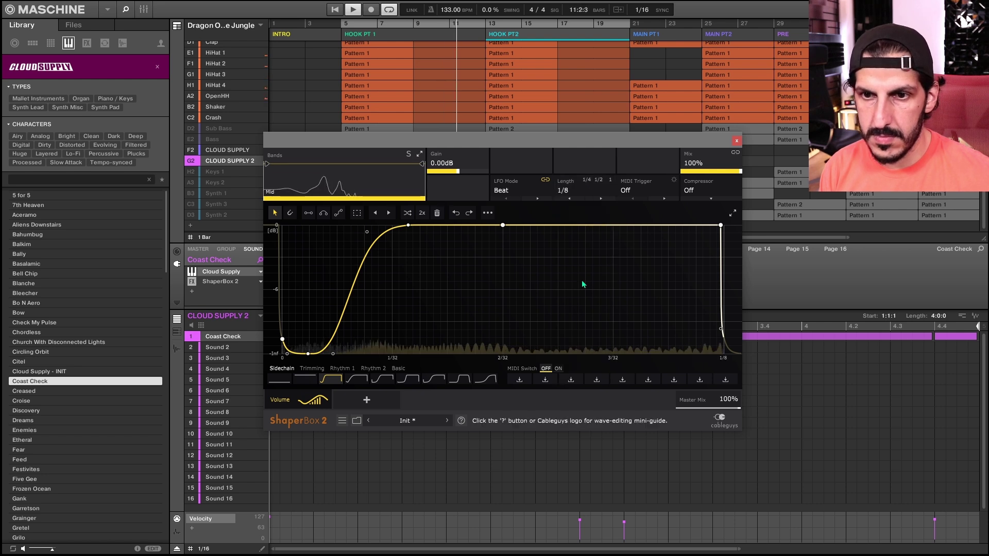
click(353, 382)
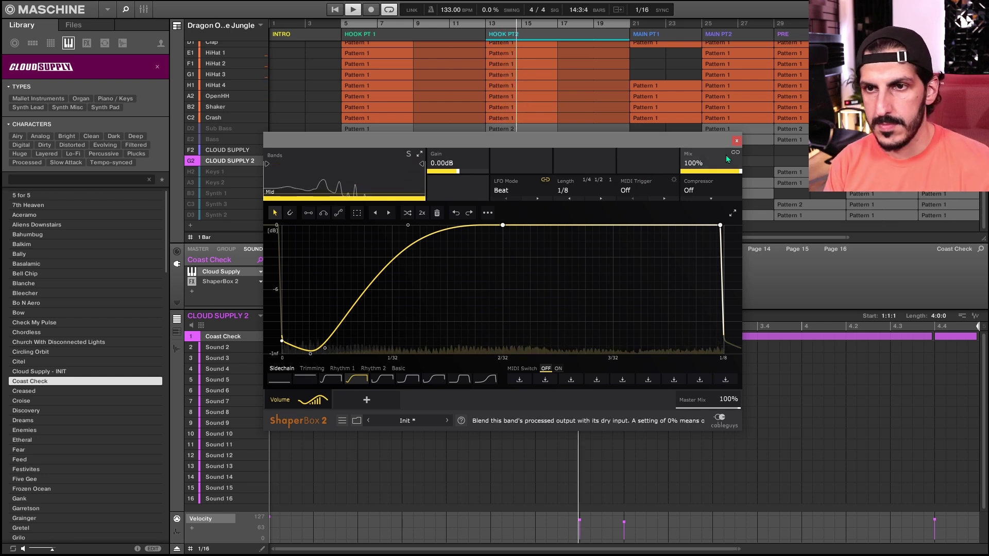
Compare the mix by soloing and muting CLOUD SUPPLY and CLOUD SUPPLY 2, and close the ShaperBox 2 window.
click(190, 152)
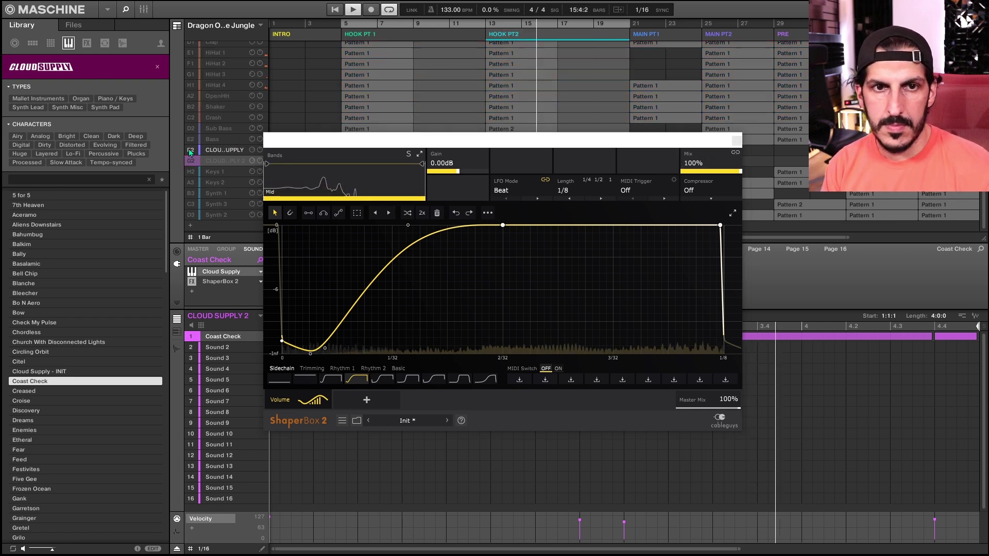
click(191, 161)
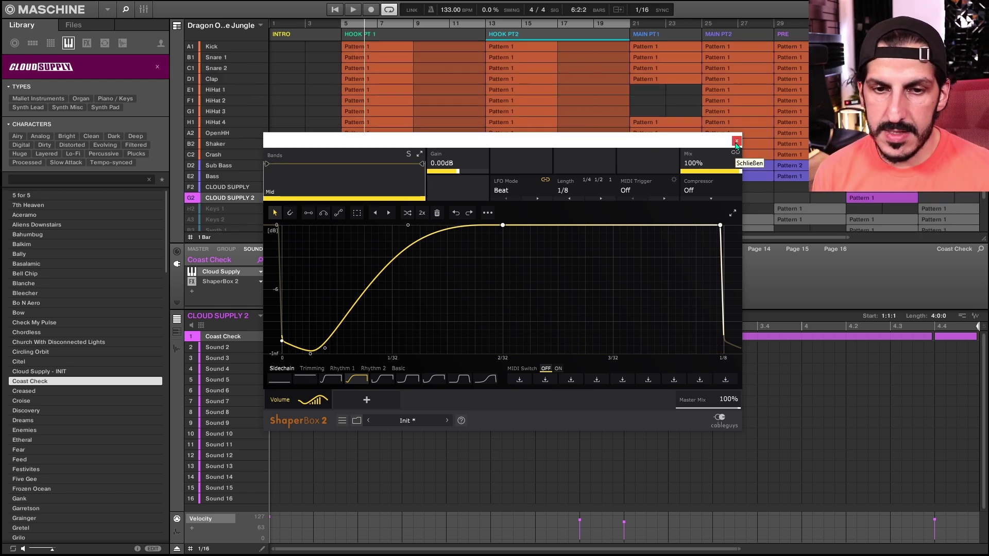
click(737, 142)
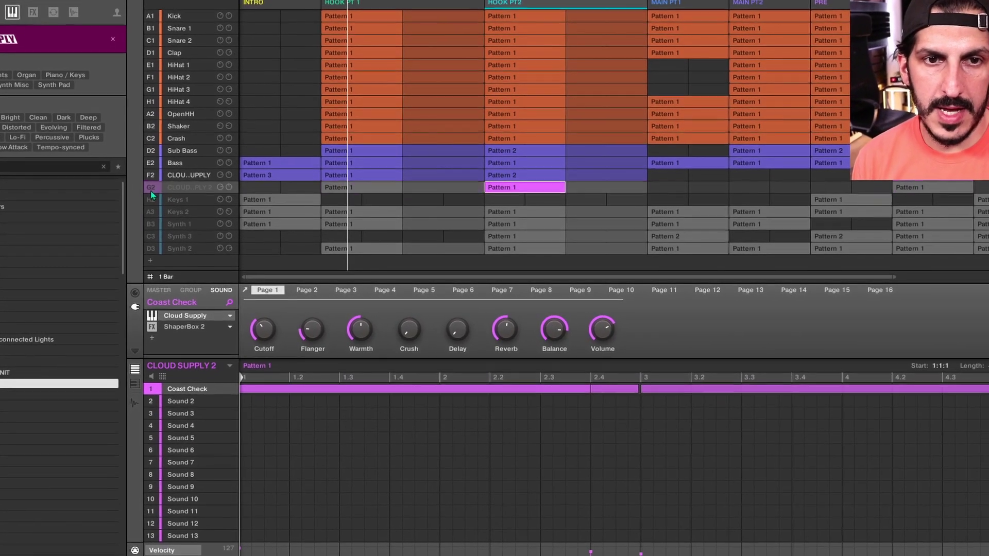
click(150, 188)
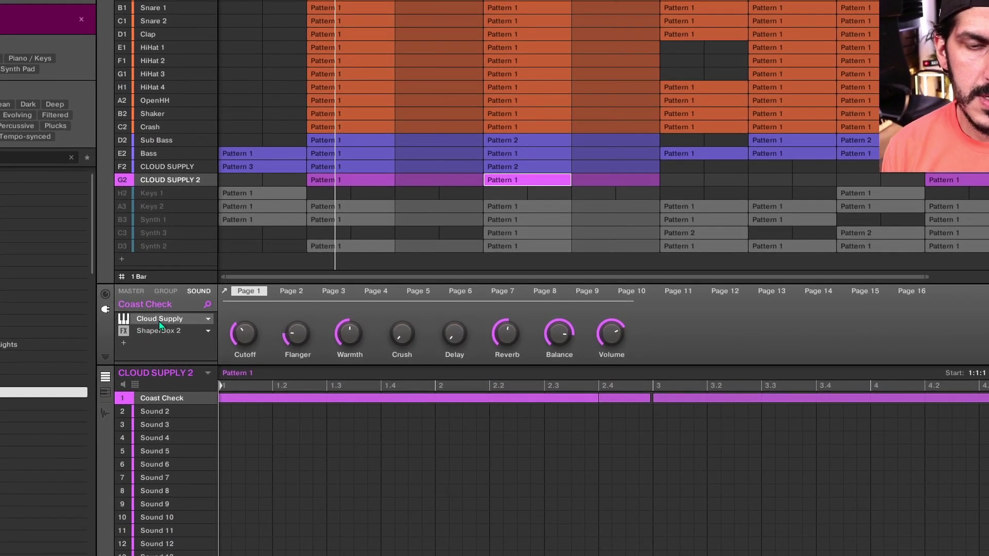
Open Cloud Supply on the Coast Check sound, bypass ShaperBox 2, and randomize the instrument until it pairs Pulley with Inception.
click(127, 318)
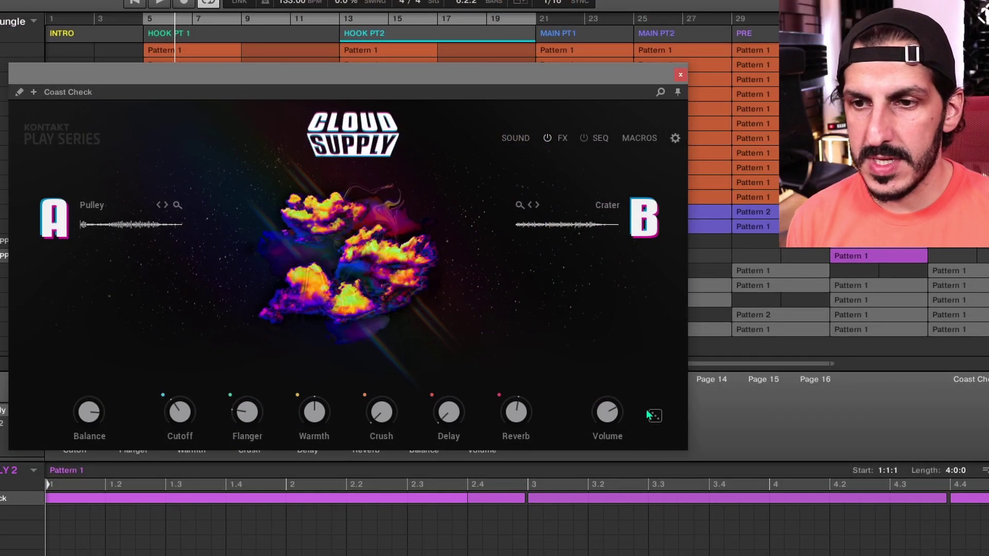
click(656, 416)
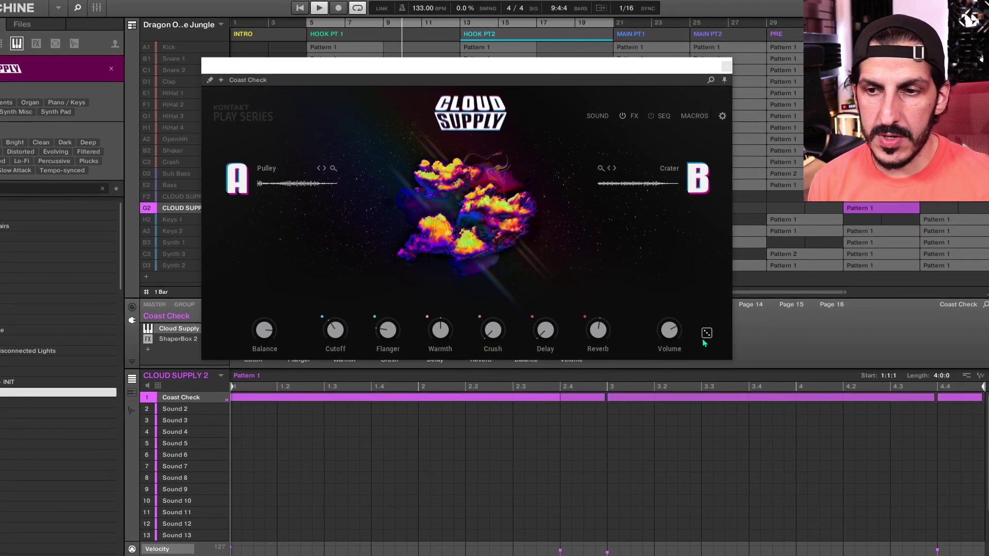
click(707, 334)
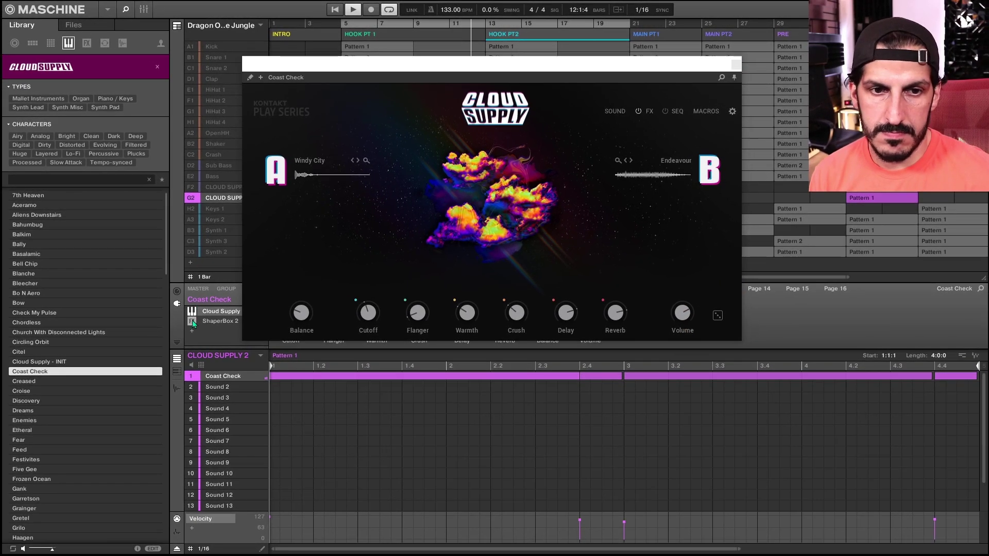
click(716, 320)
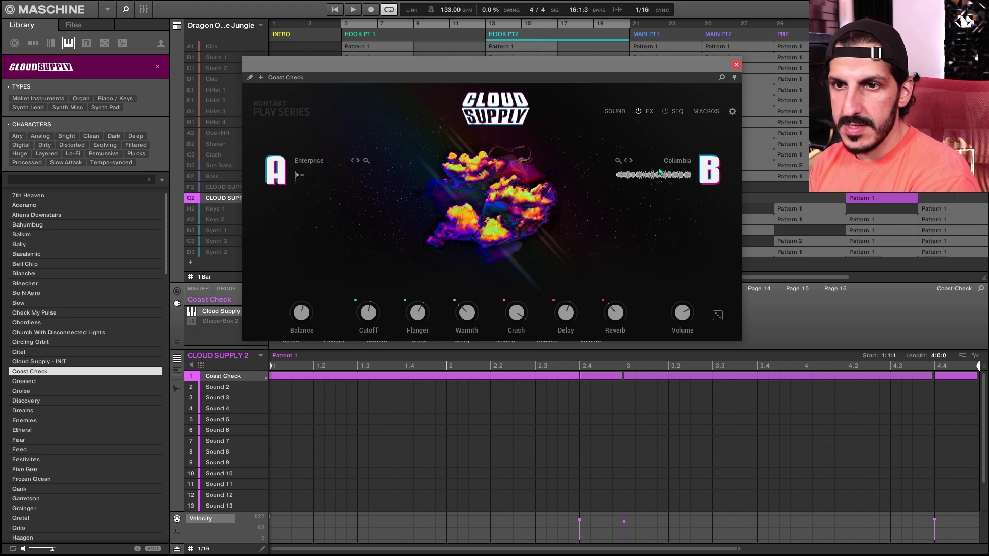
click(719, 317)
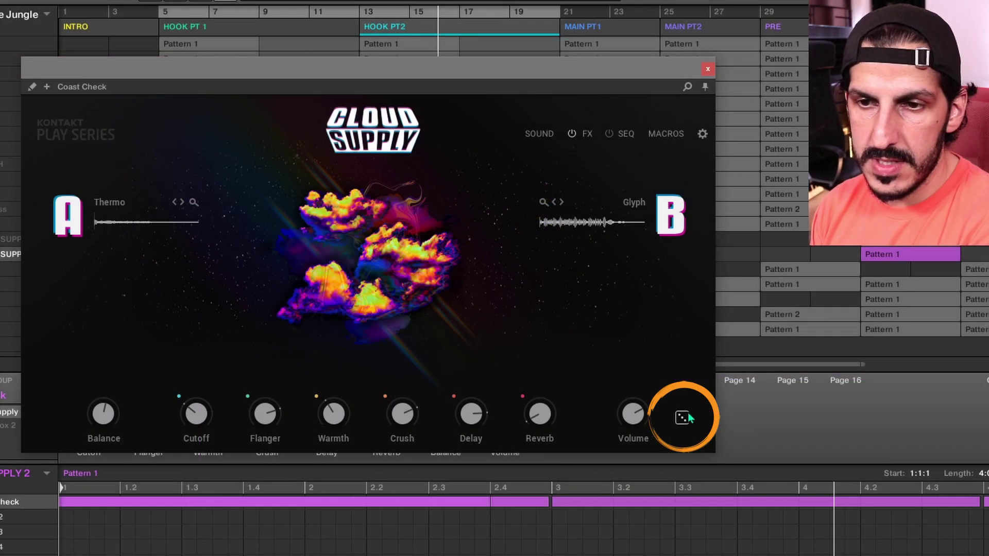
click(683, 417)
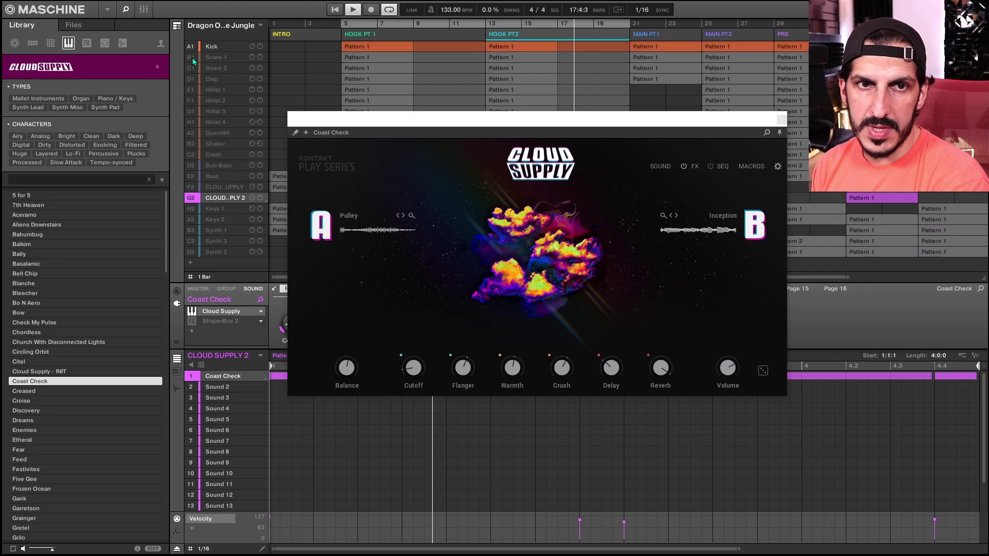
Bring the drums, basses and CLOUD SUPPLY back in alongside CLOUD SUPPLY 2, and mute Bass and Sub Bass again.
drag(189, 78, 189, 156)
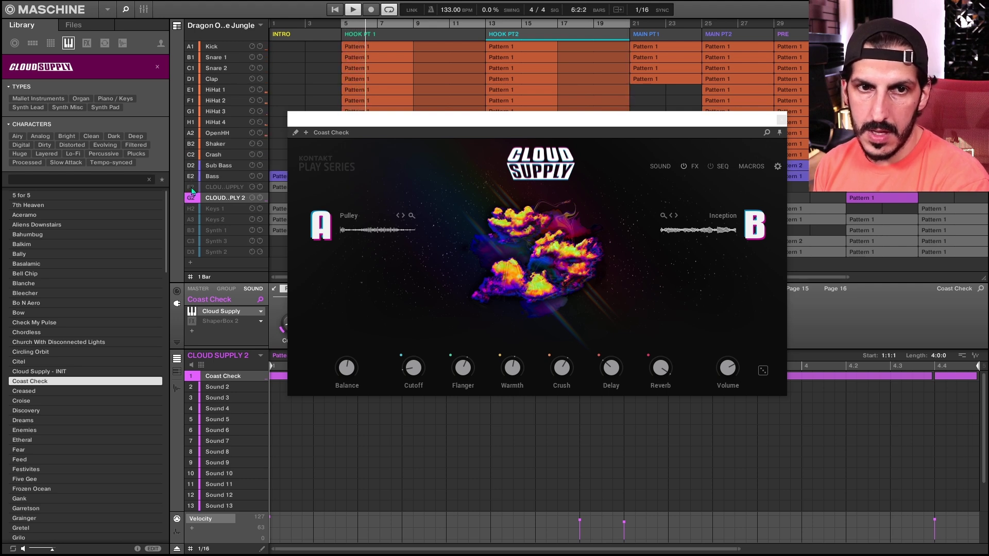
drag(192, 191, 191, 189)
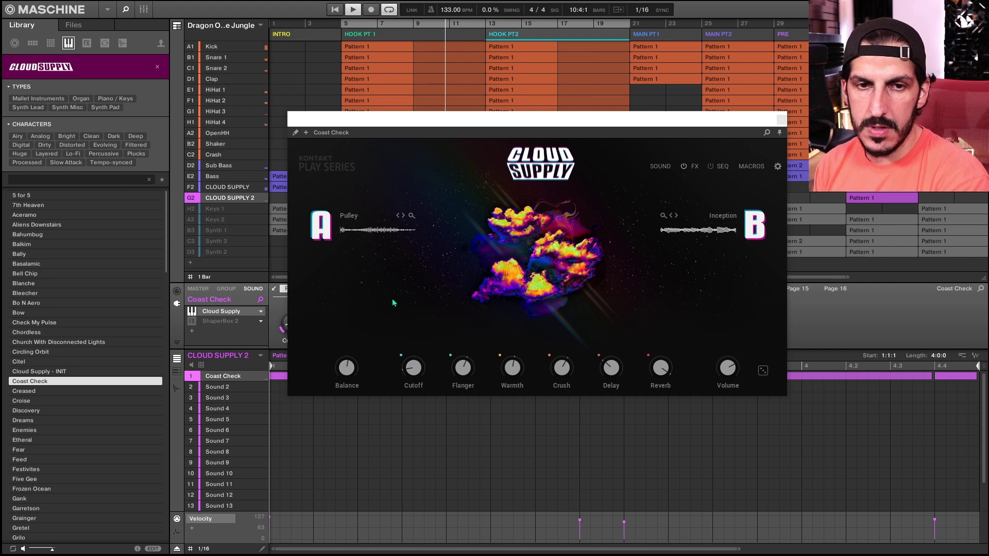
click(190, 177)
click(190, 166)
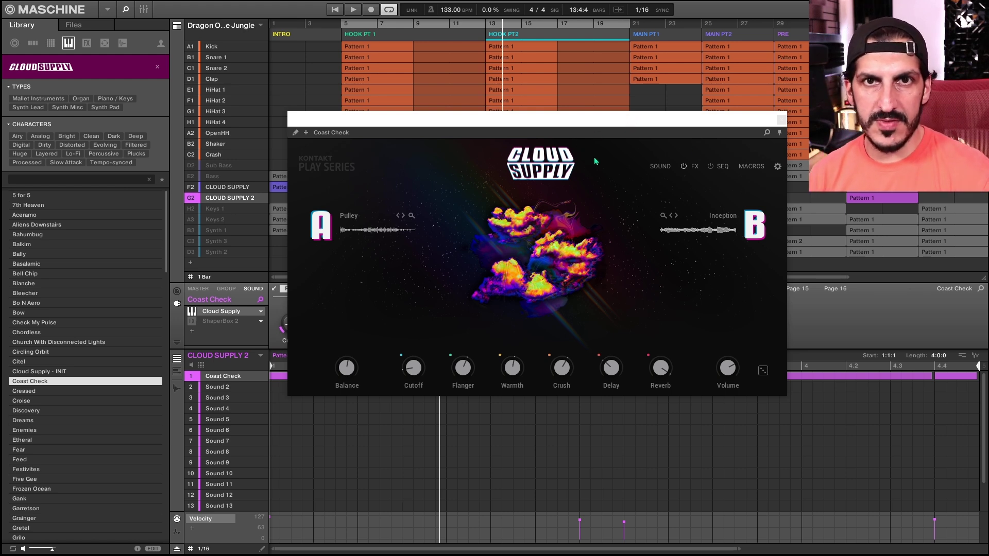
Re-enable ShaperBox 2 on the Coast Check sound and set its Volume shaper's Mix to 79% during playback.
drag(579, 126, 586, 231)
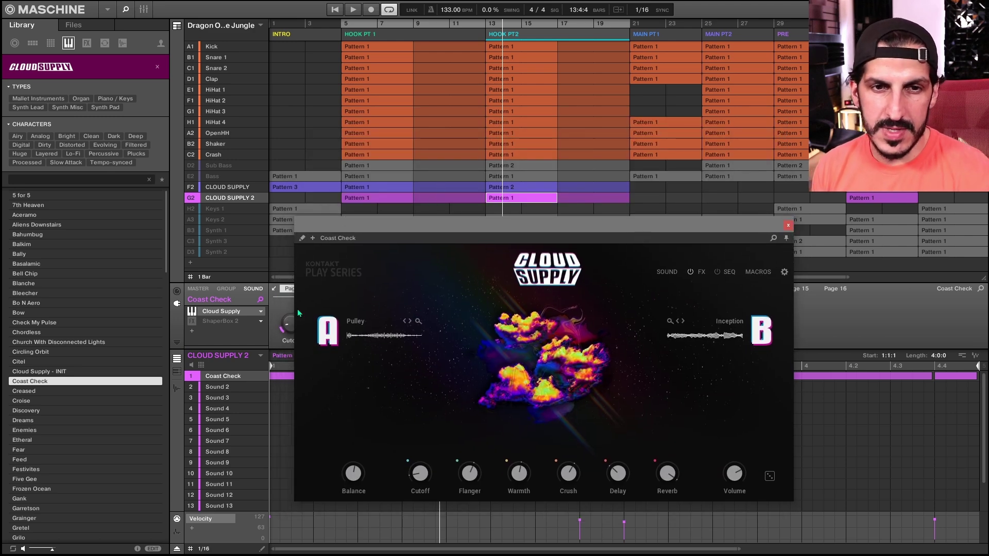
click(193, 322)
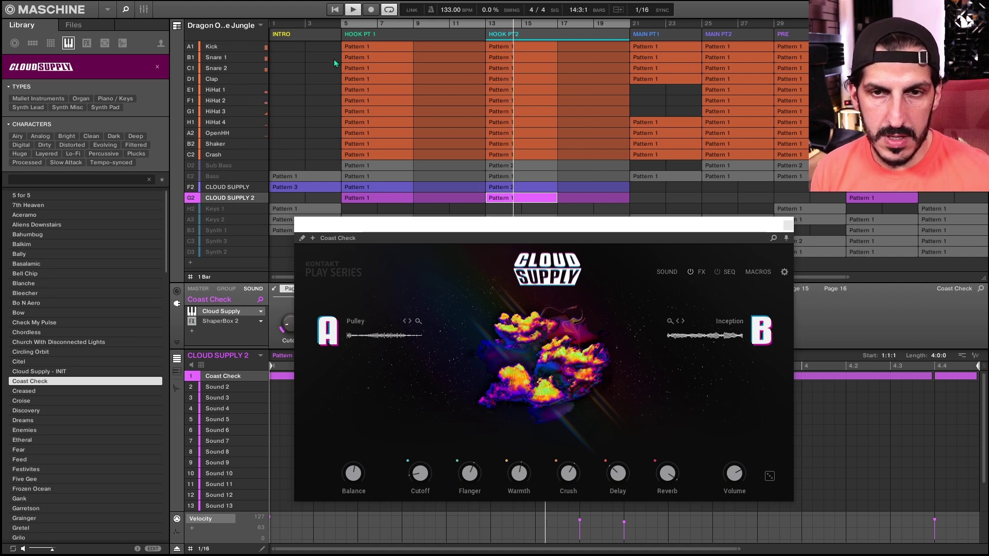
mouse_move(191, 198)
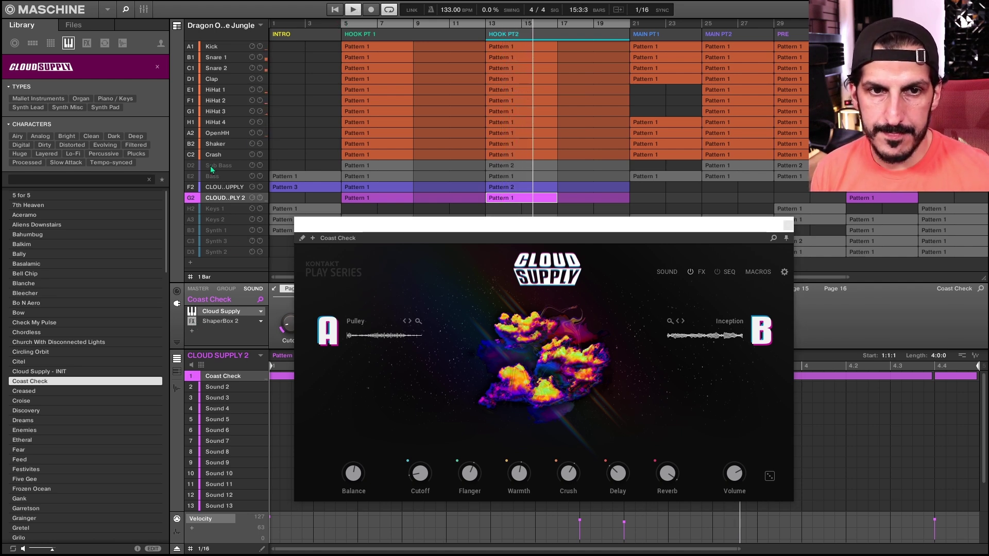
click(227, 321)
click(587, 180)
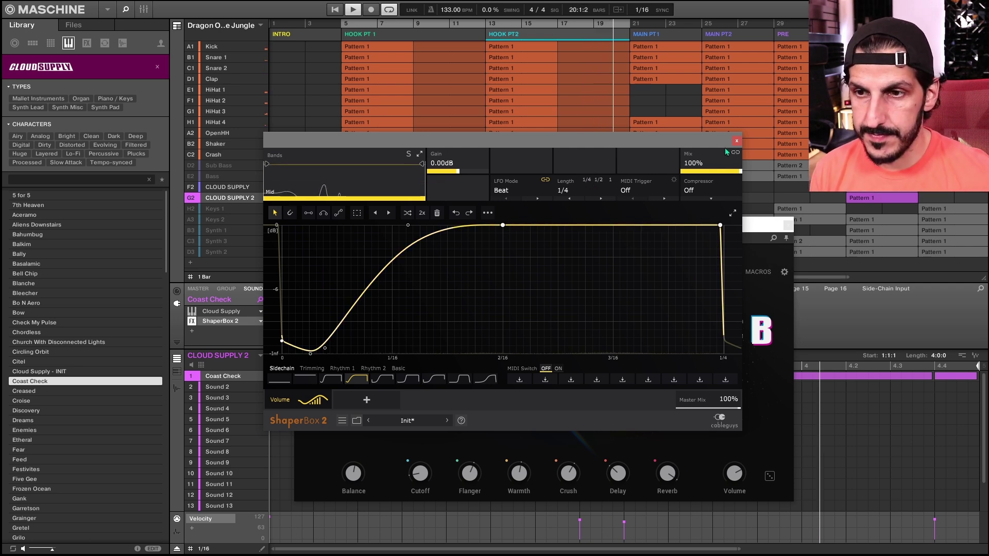
drag(711, 162, 711, 170)
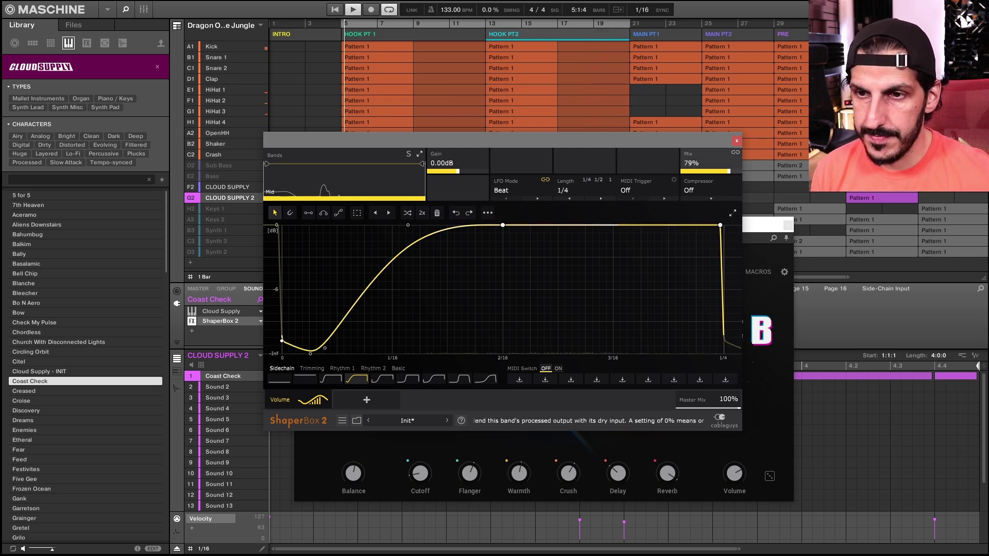
Close the ShaperBox 2 and Cloud Supply windows and unmute the Sub Bass and Bass groups.
click(737, 141)
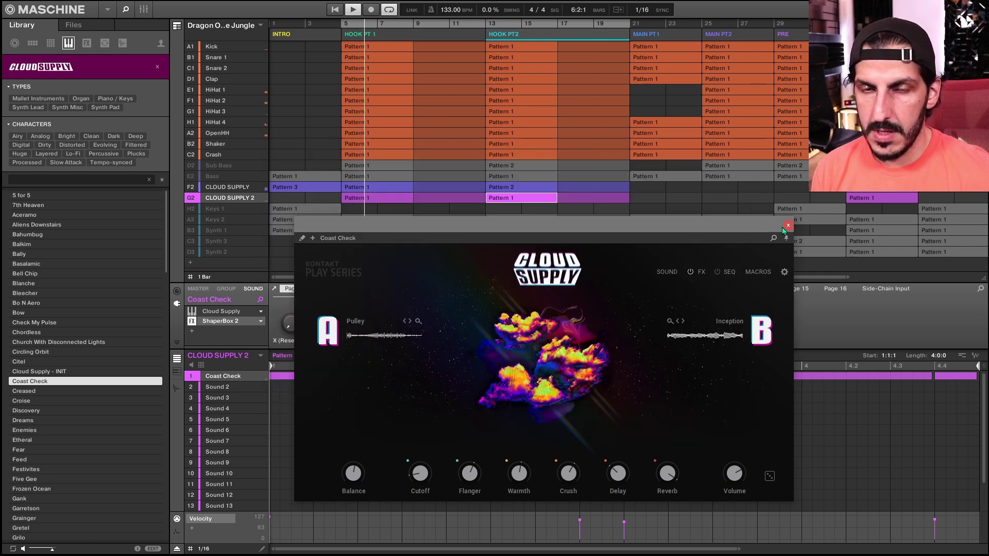
click(787, 225)
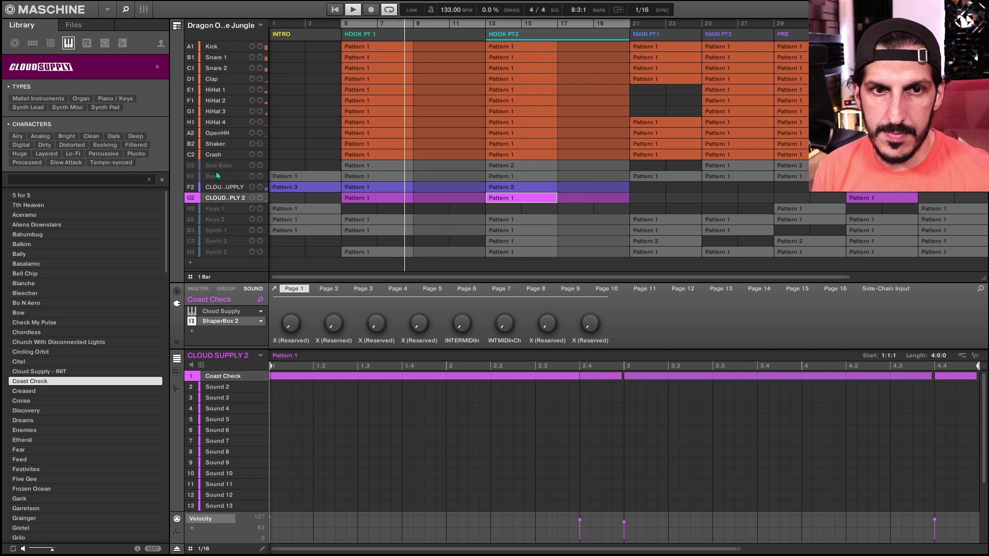
click(191, 177)
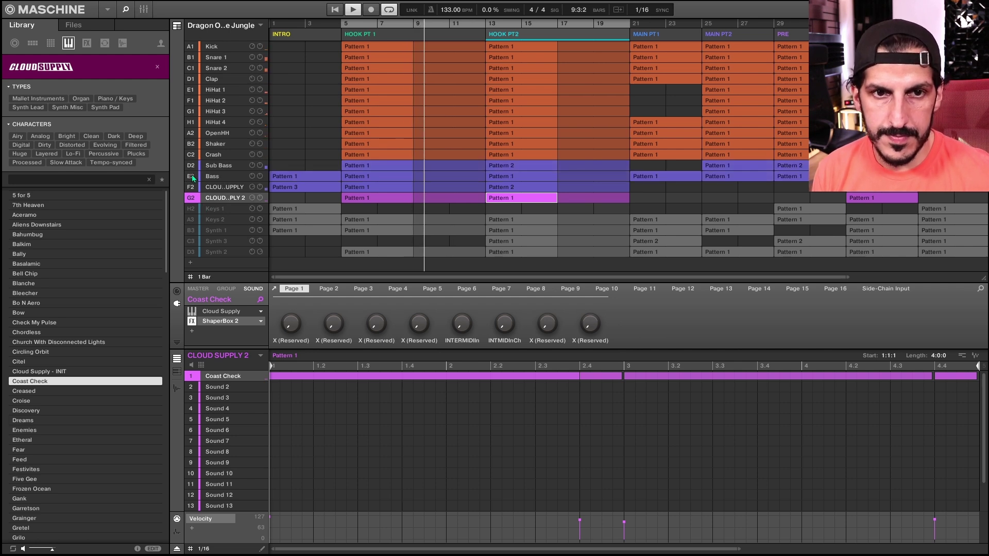